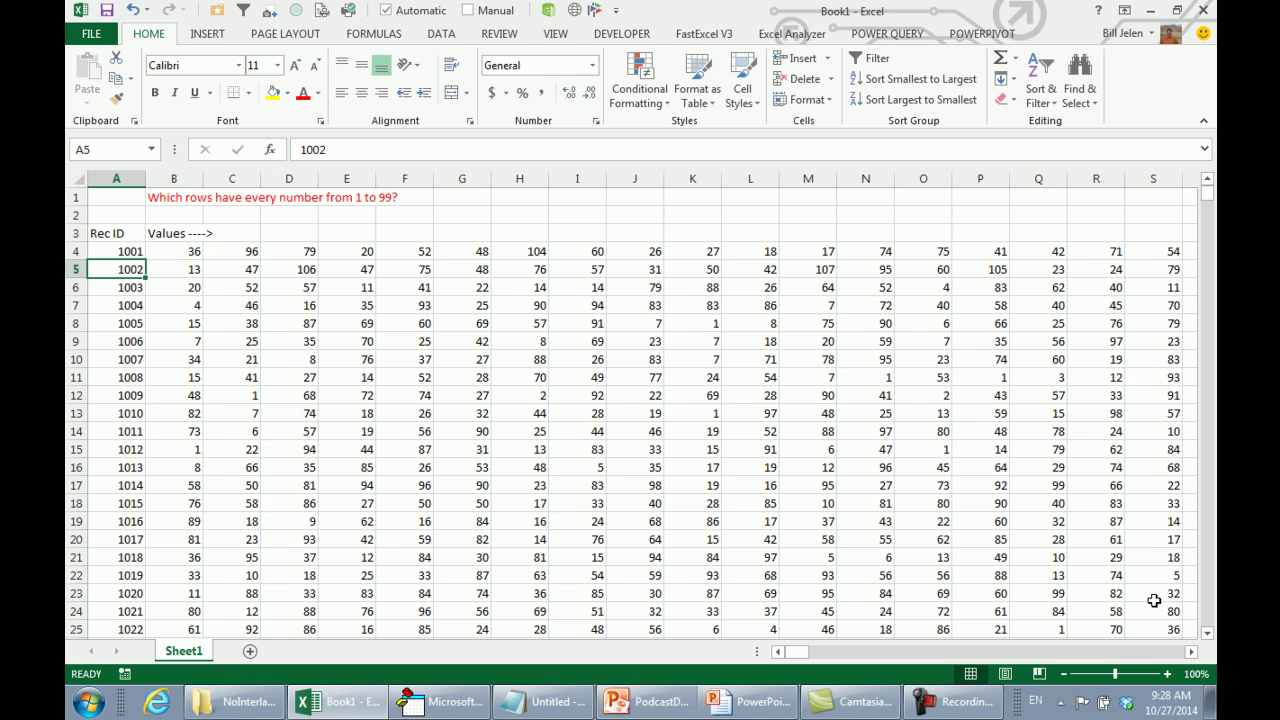
- Check row 5's data, then insert a new column A before Rec ID headed 'All' in A3
key("Right")
key("ctrl+Right")
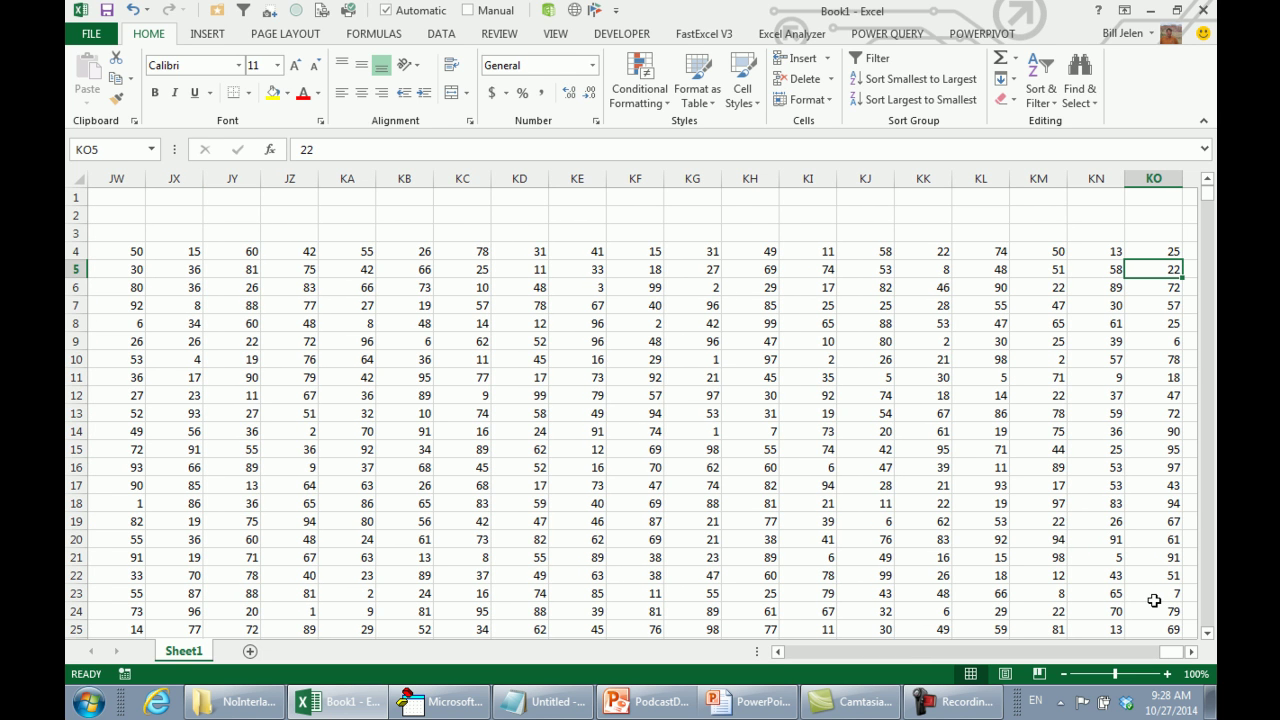
key("ctrl+Left")
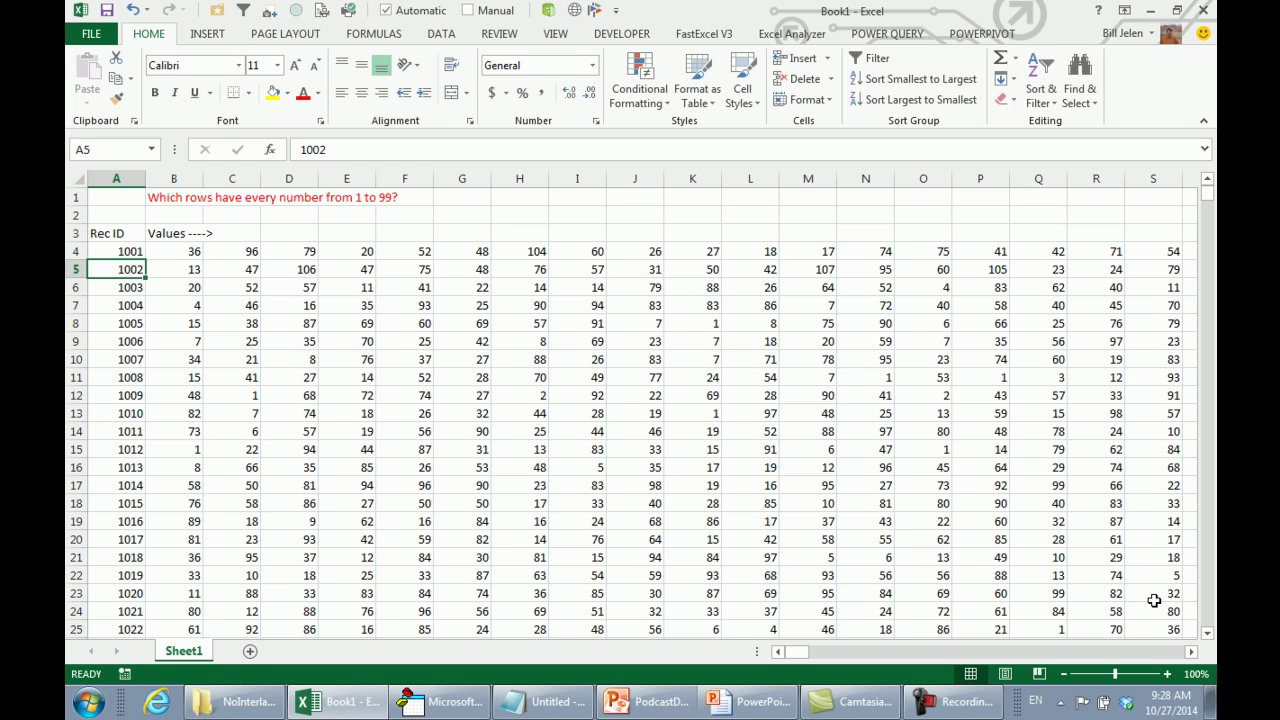
key("Up")
key("Up")
key("alt+i")
key("c")
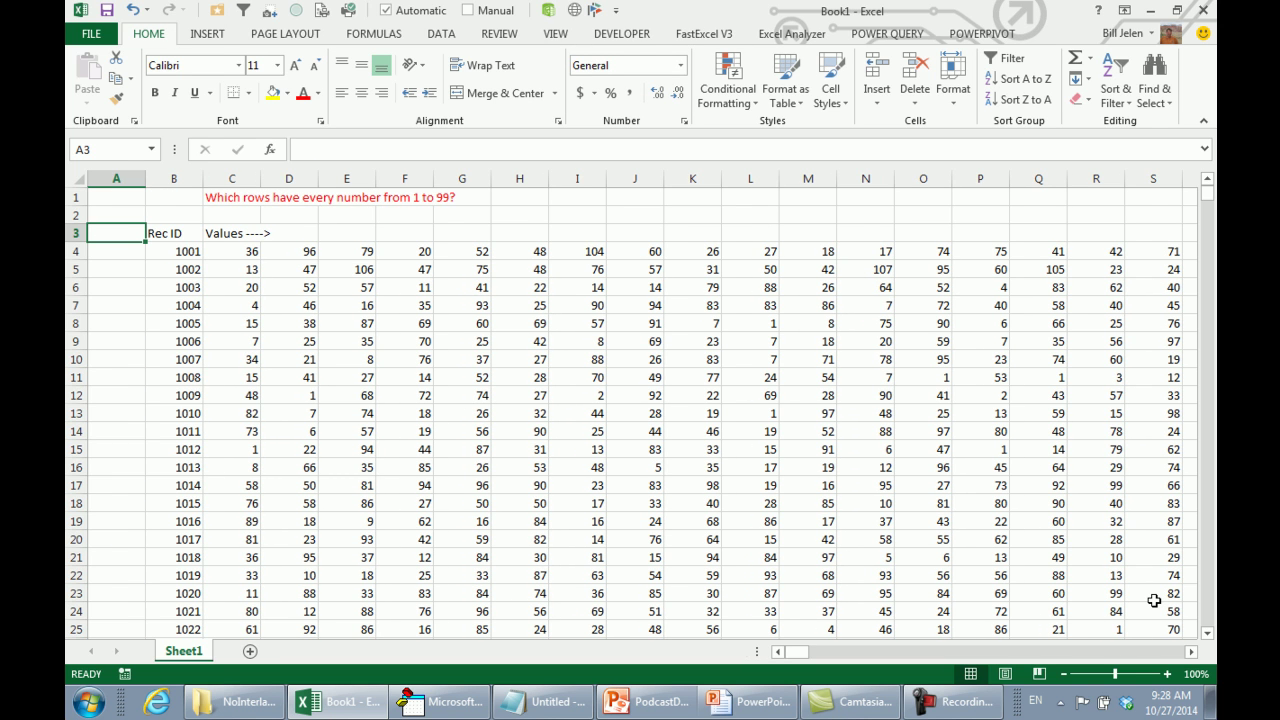
type("All")
key("Return")
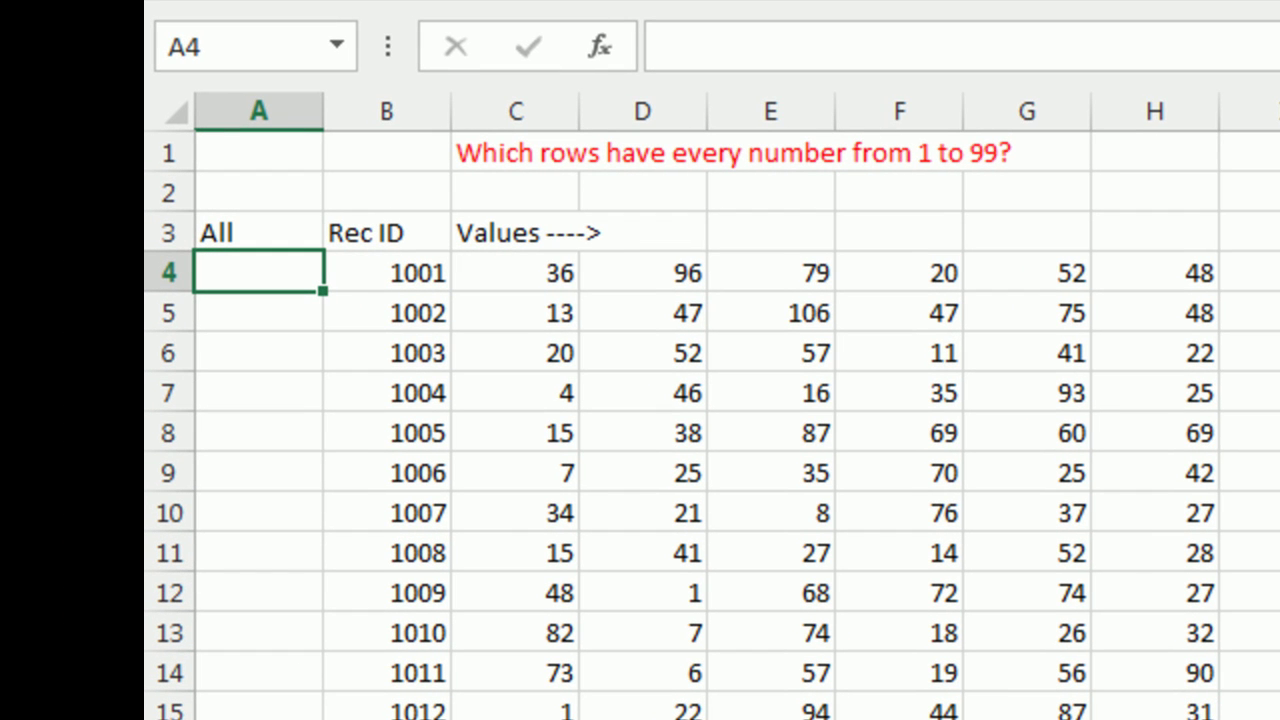
- Start A4's formula as =COUNTIFS(C4:KP4,ROW($1:$99)) to count each number 1–99 in row 4
type("=")
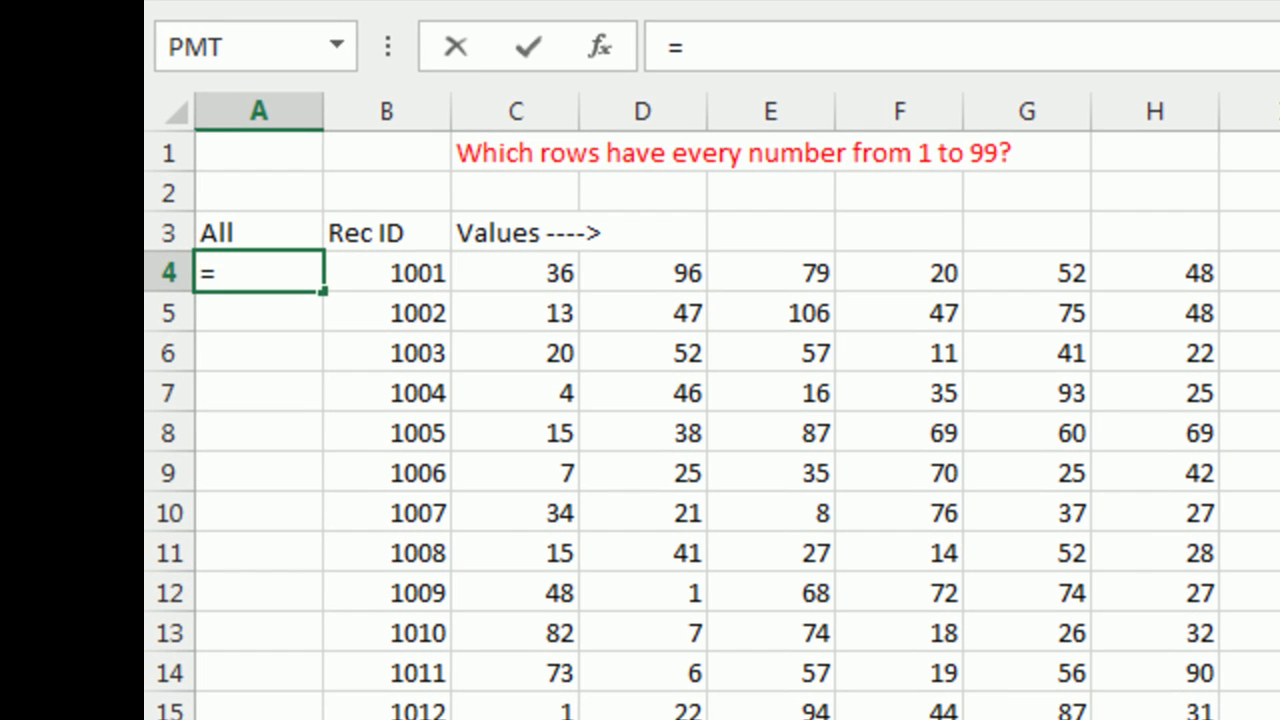
type("SUMIFS")
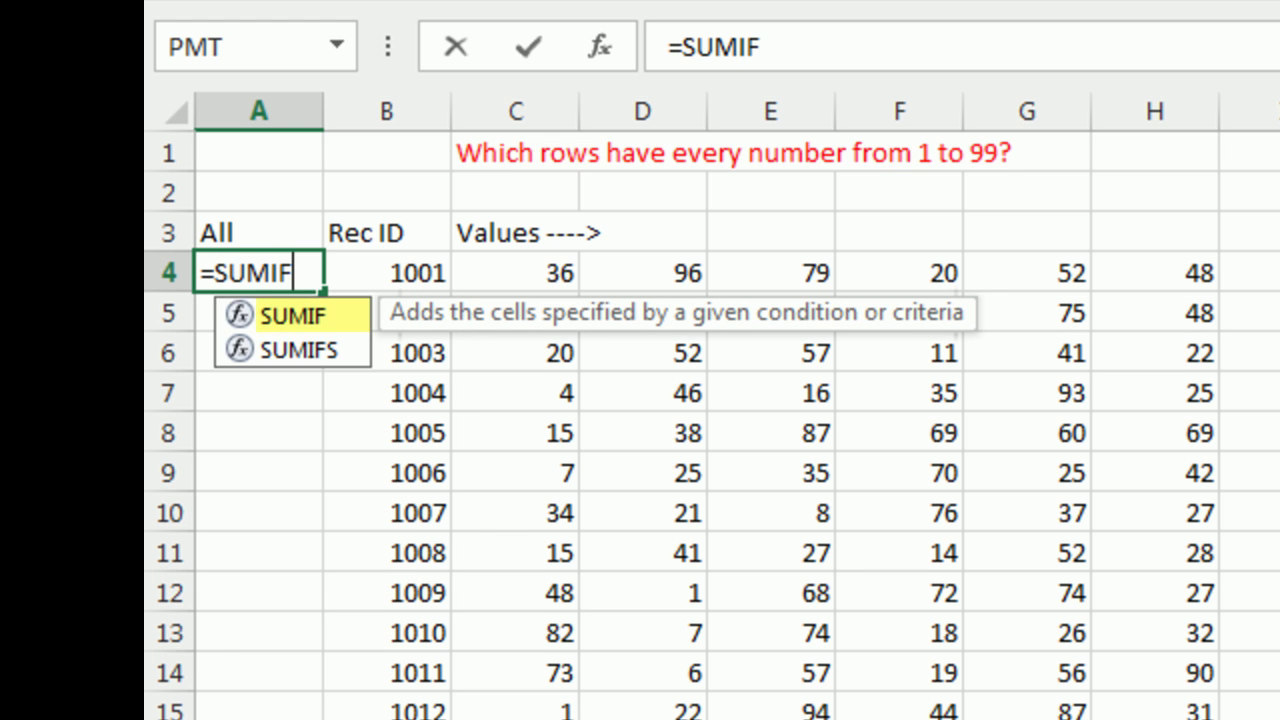
key("BackSpace")
key("BackSpace")
key("BackSpace")
key("BackSpace")
key("BackSpace")
key("BackSpace")
type("COUNTIFS(")
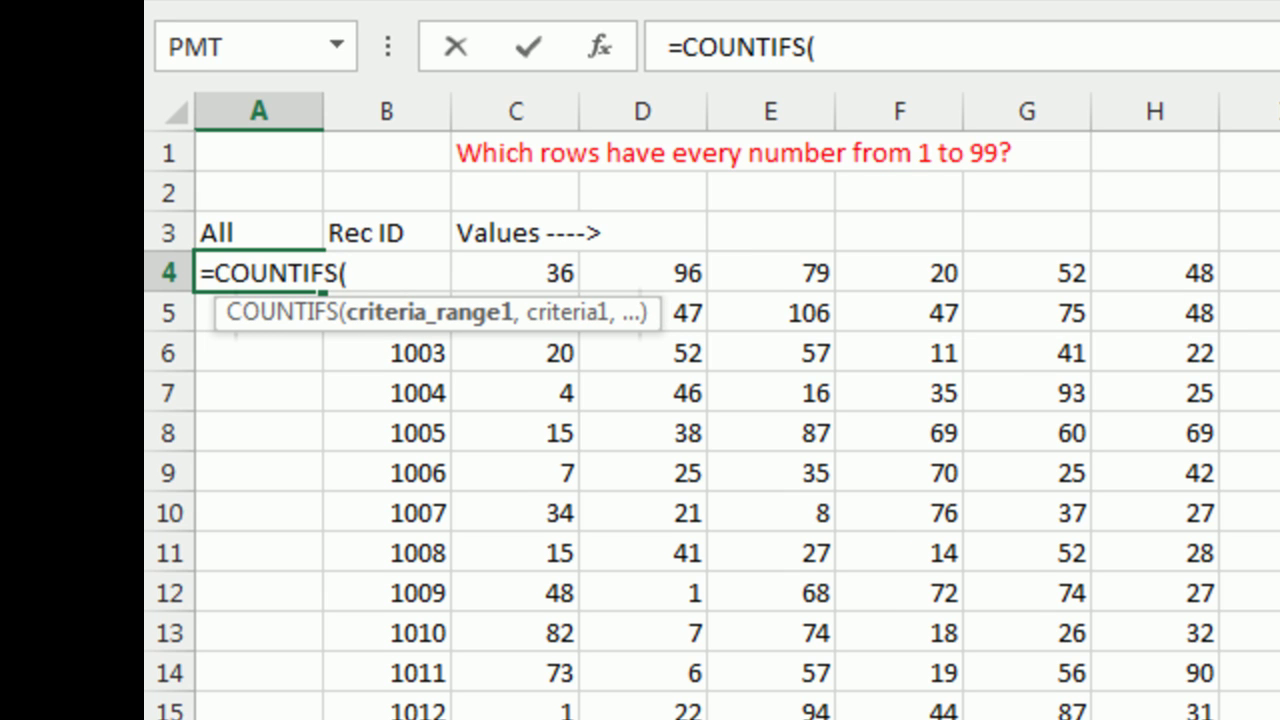
left_click(516, 272)
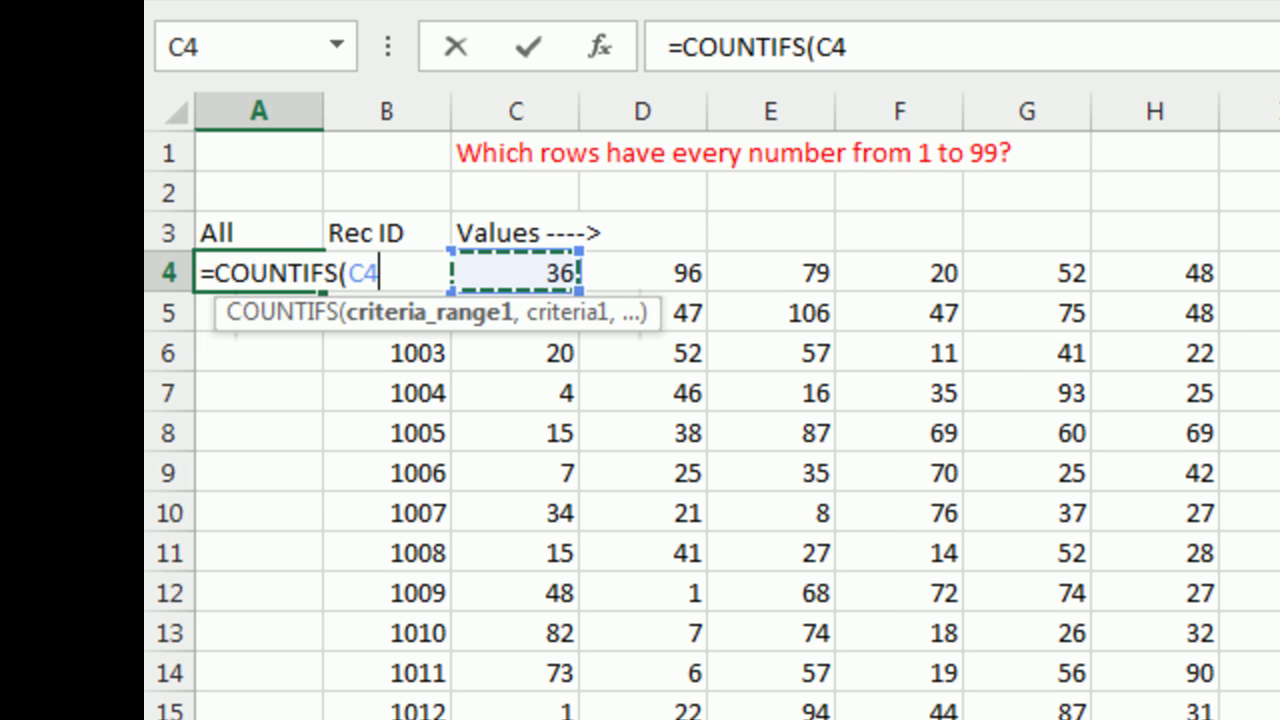
key("ctrl+shift+Right")
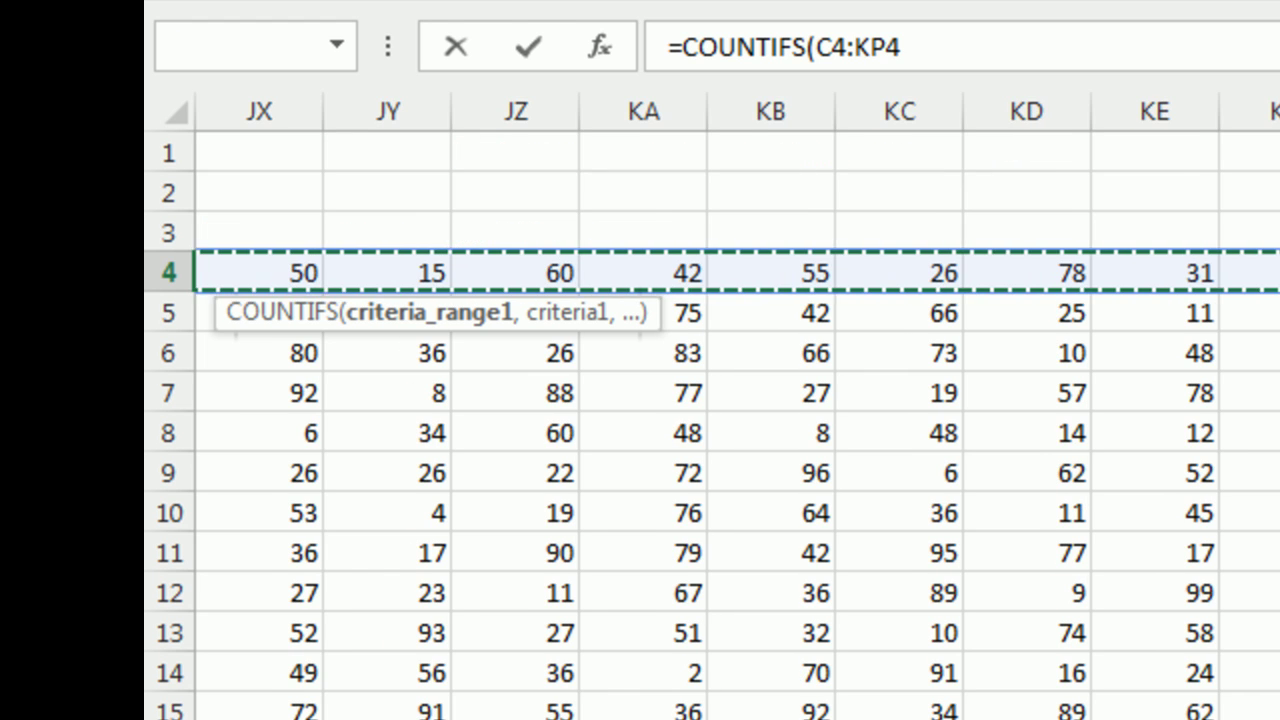
type(",")
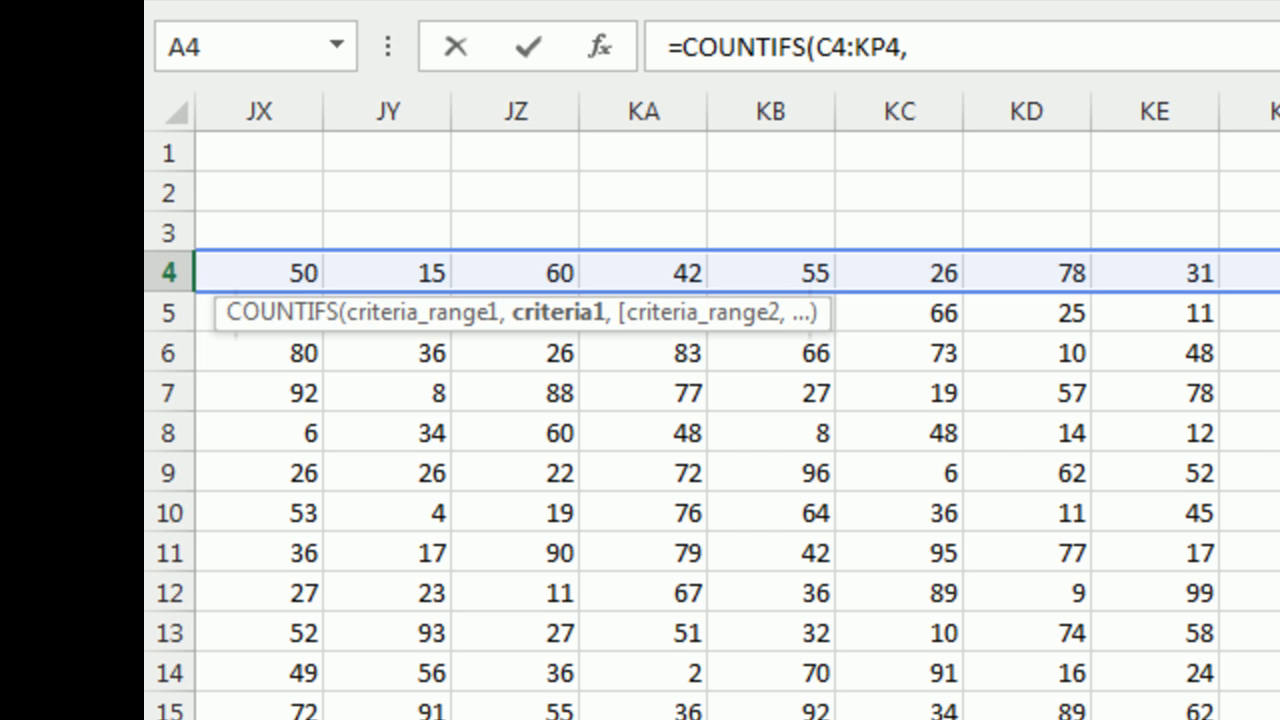
type("ROW(")
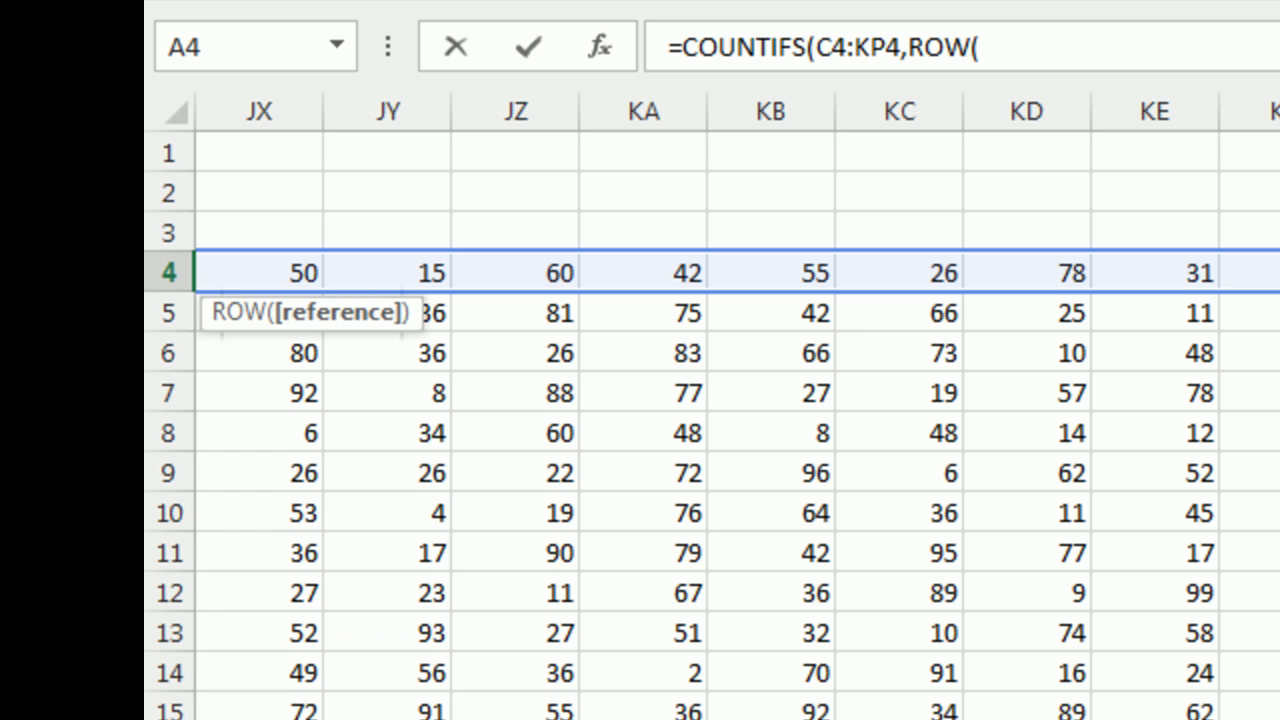
type("$1:$99")
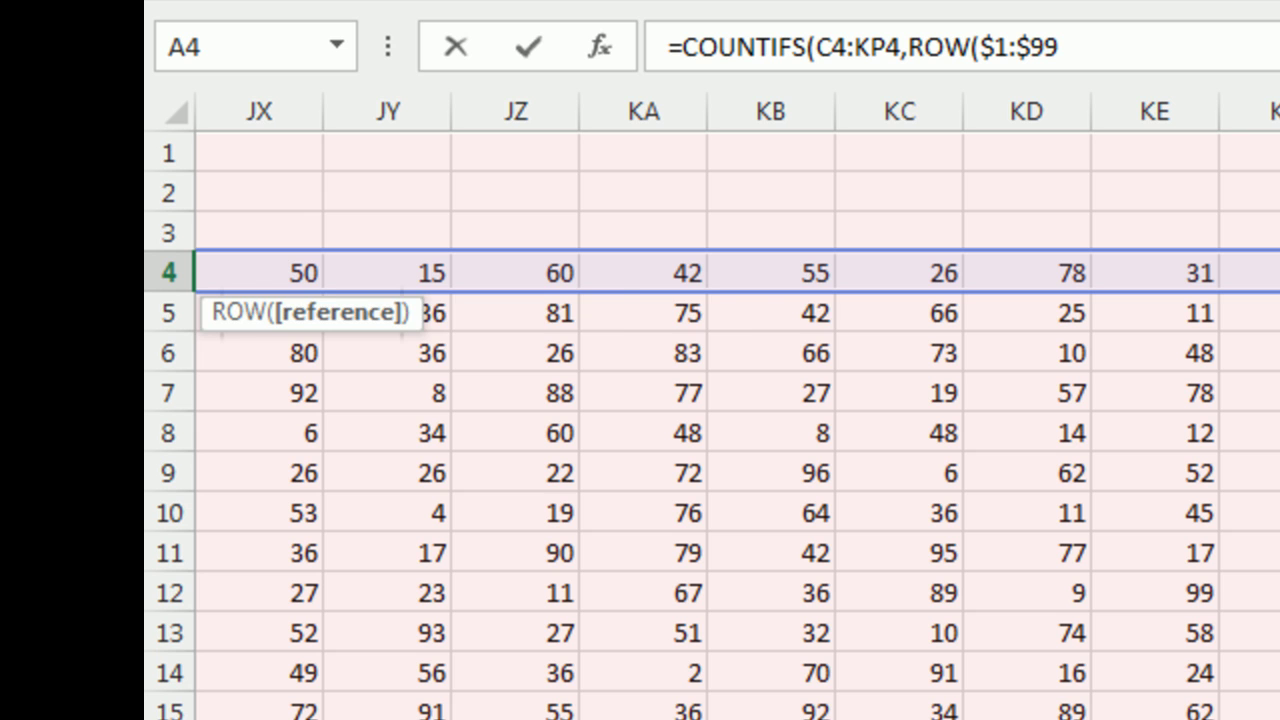
type(")")
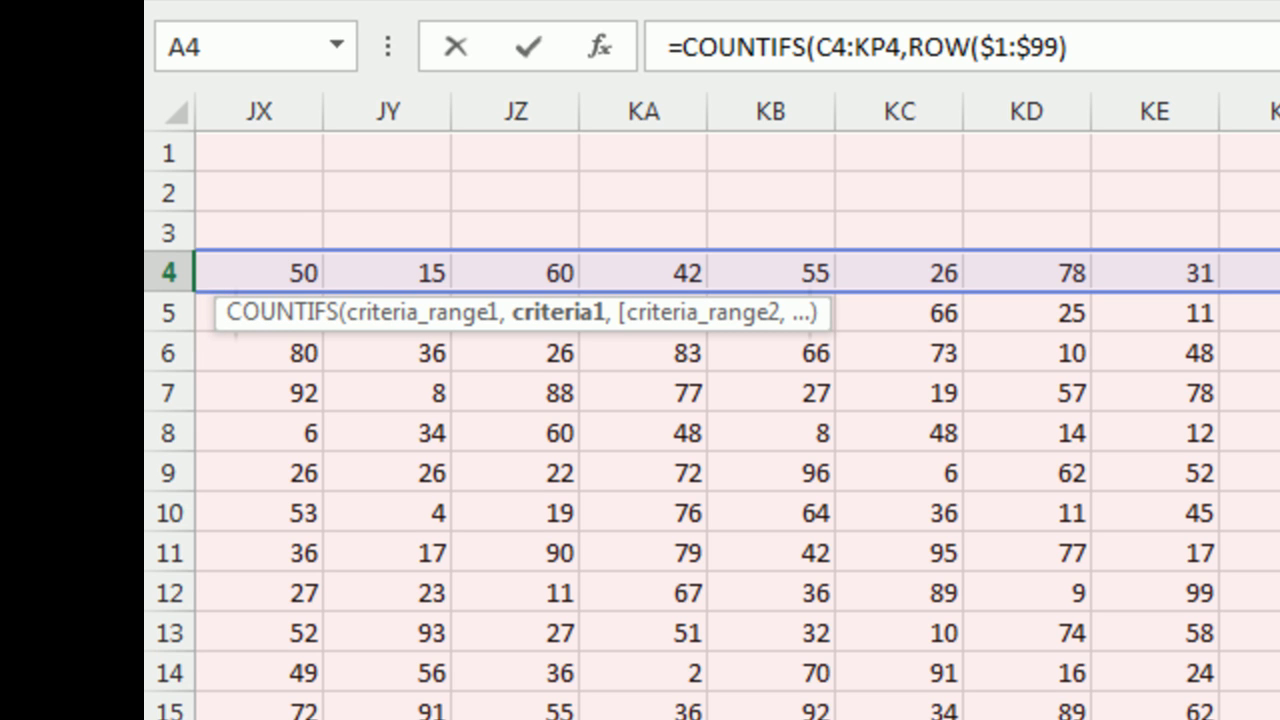
type(")")
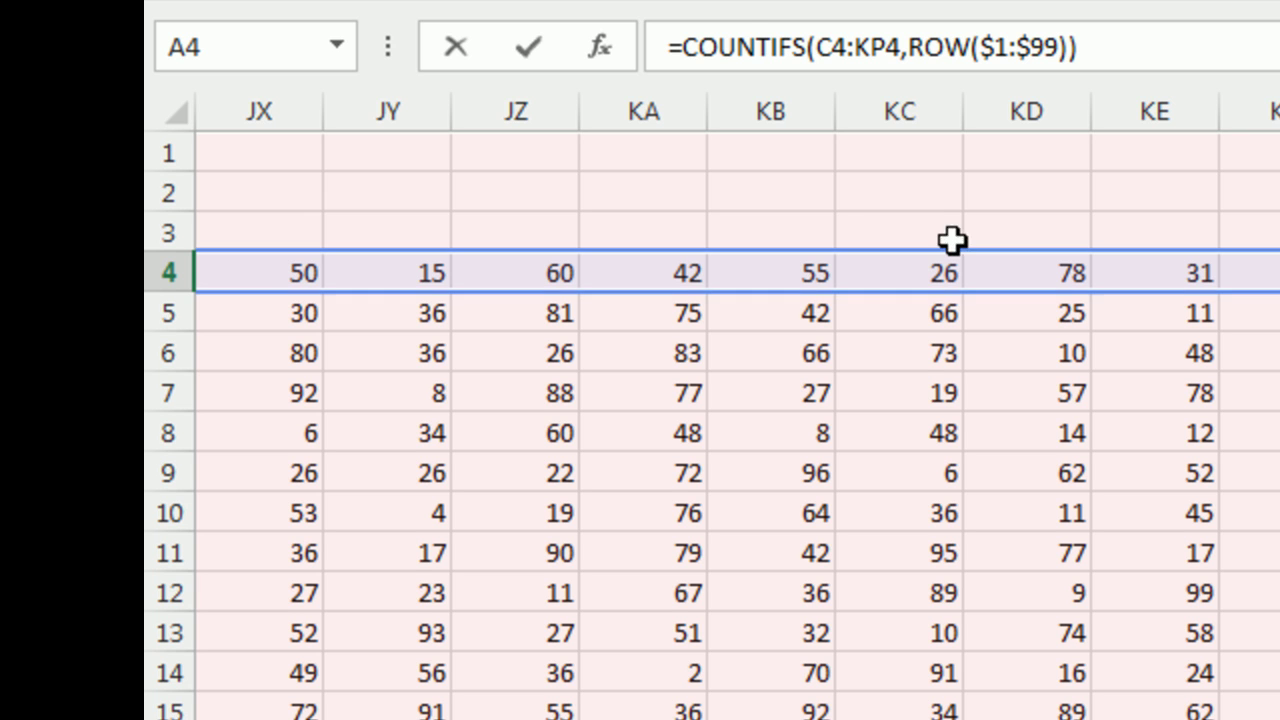
- Wrap the COUNTIFS in MIN(...) and enter it as an array formula with Ctrl+Shift+Enter
left_click(681, 46)
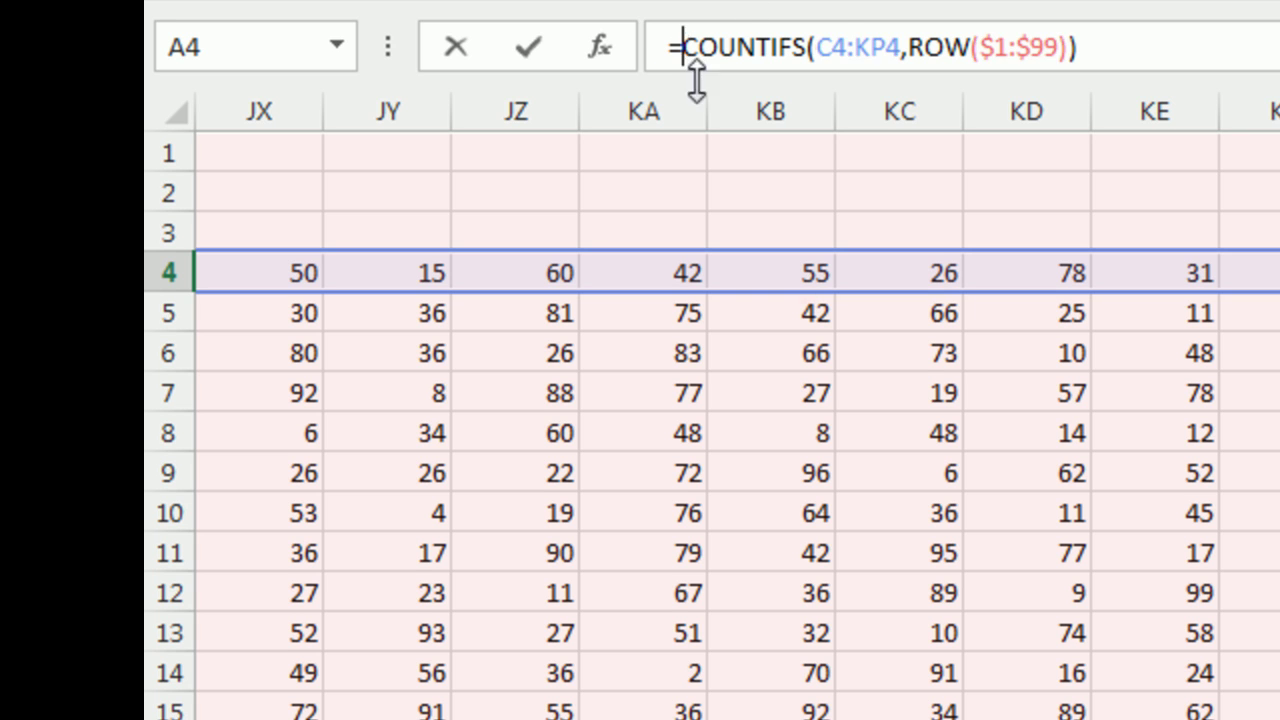
type("MION")
key("BackSpace")
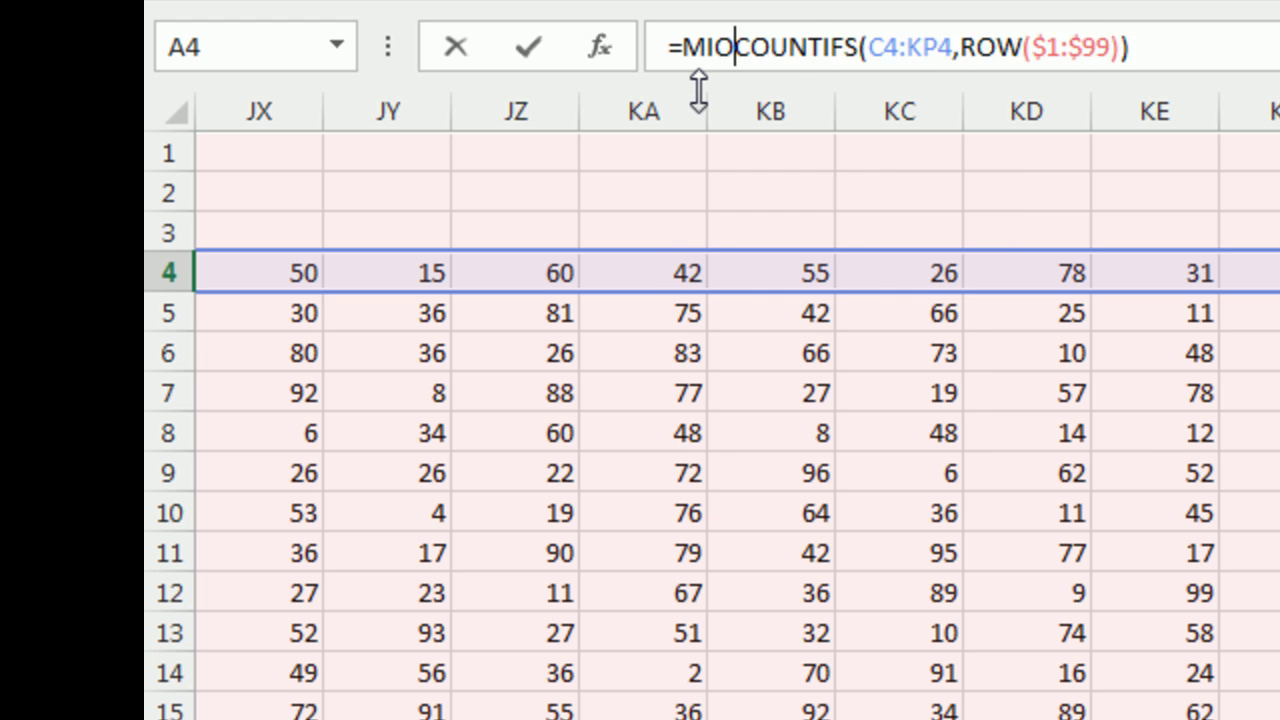
key("BackSpace")
type("N(")
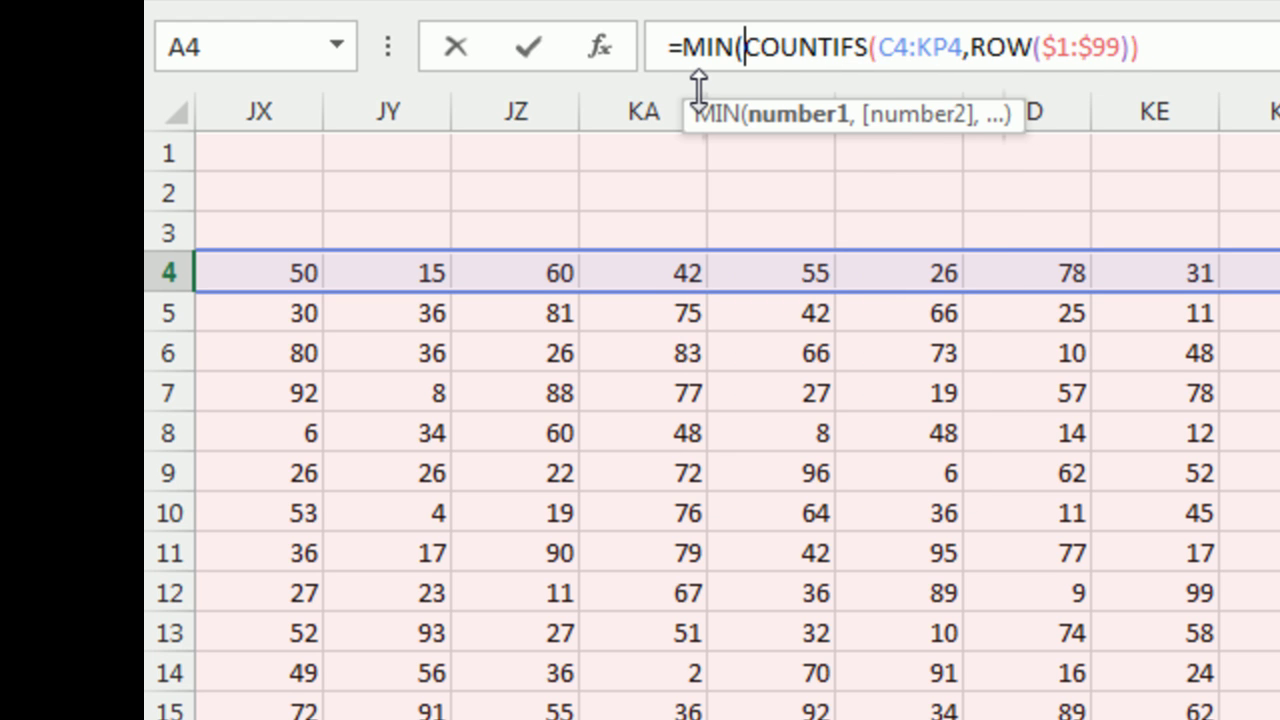
left_click(1191, 60)
type(")")
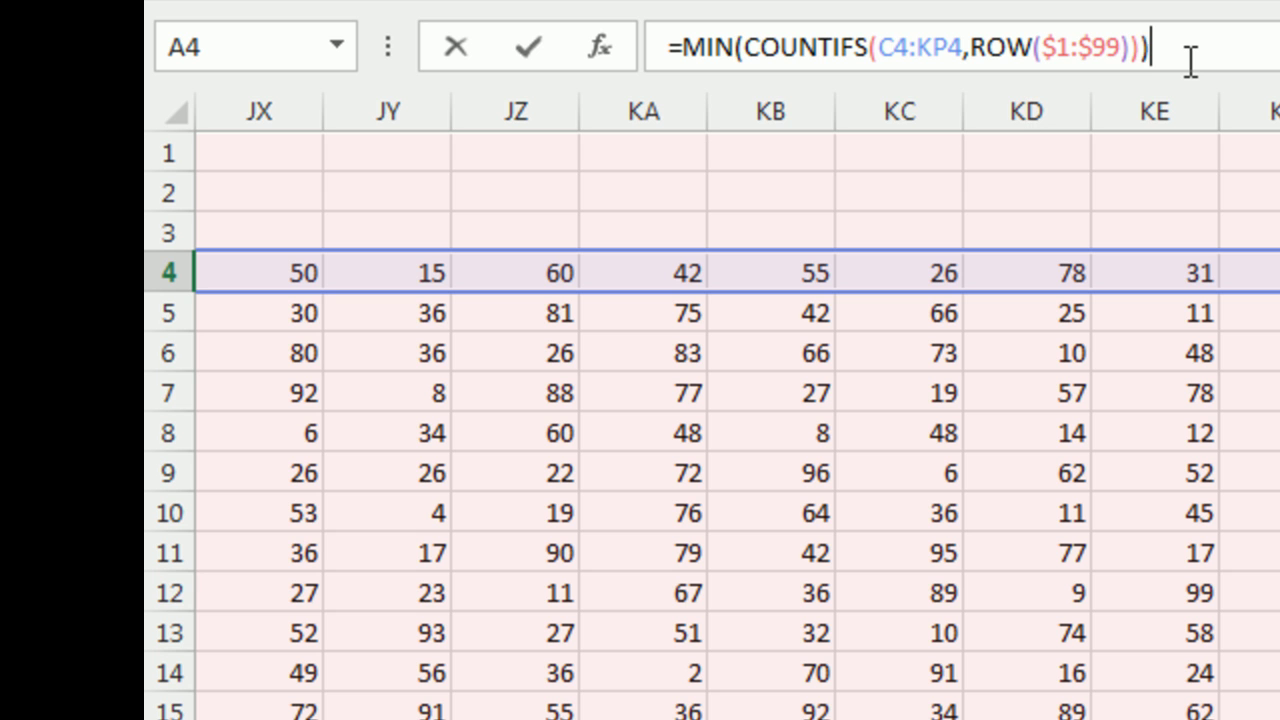
key("ctrl+shift+Return")
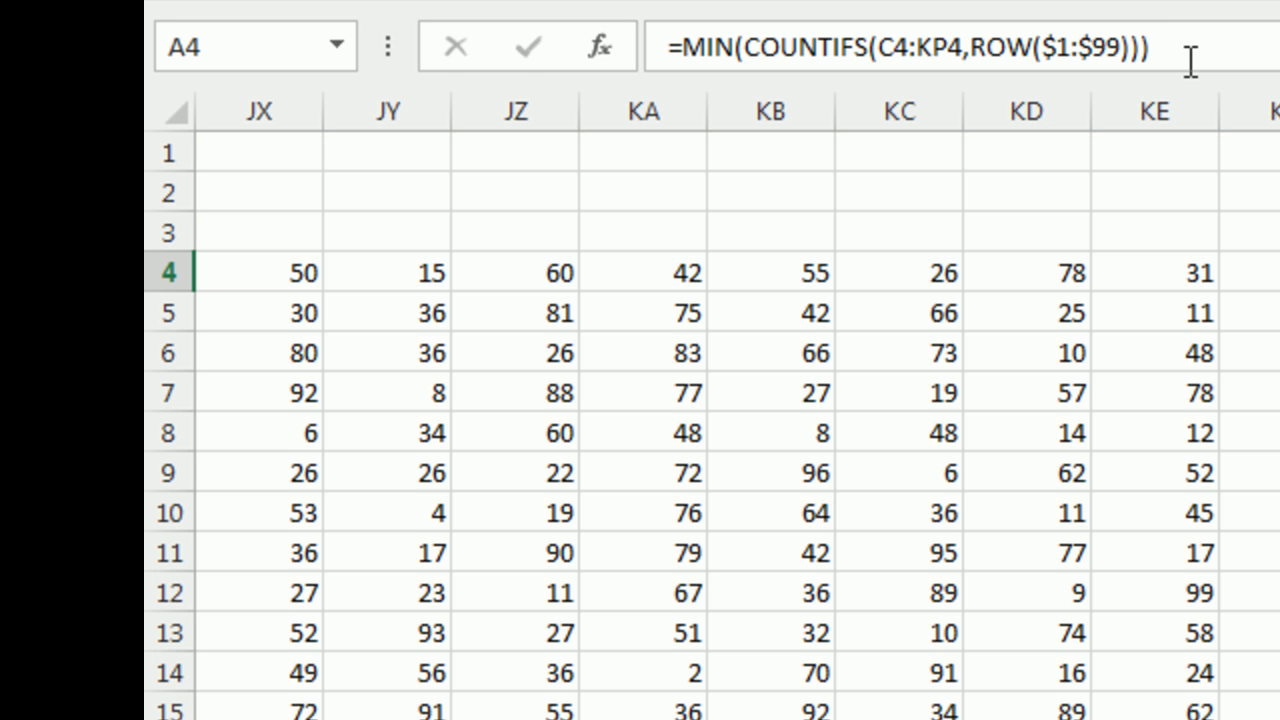
- Fill the array formula down the All column and reselect A4
key("ctrl+BackSpace")
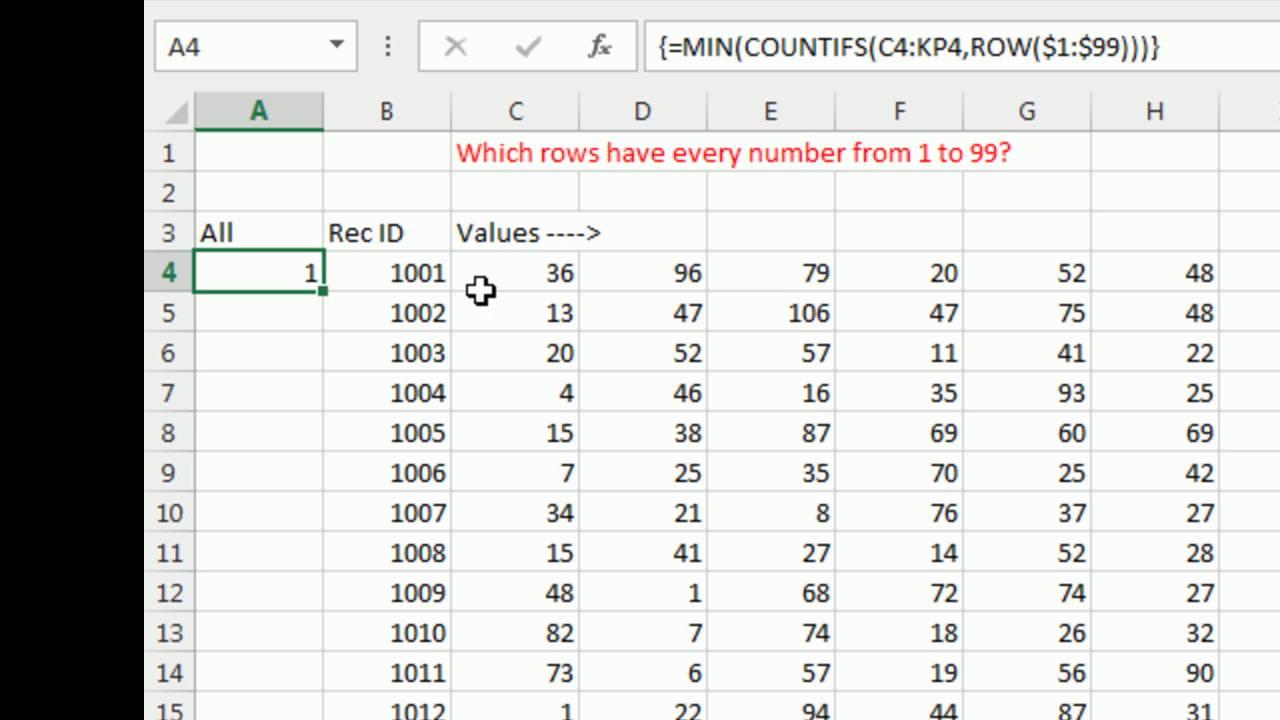
double_click(325, 291)
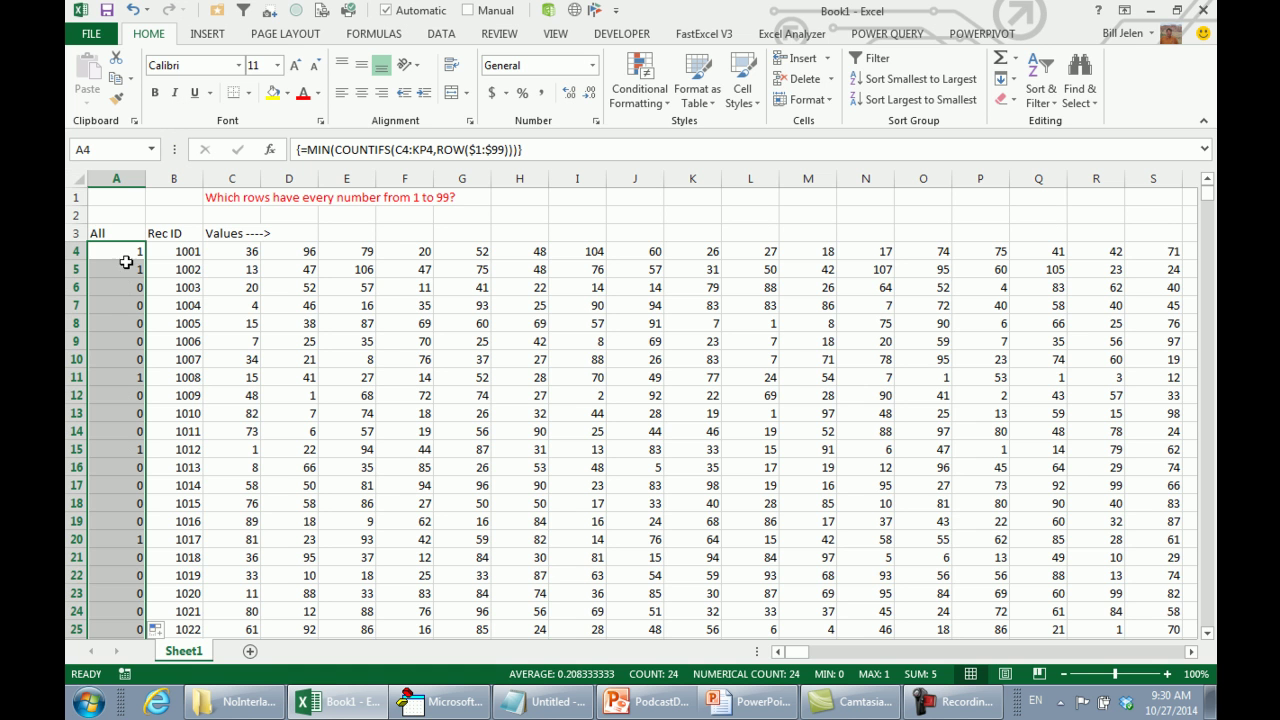
left_click(290, 274)
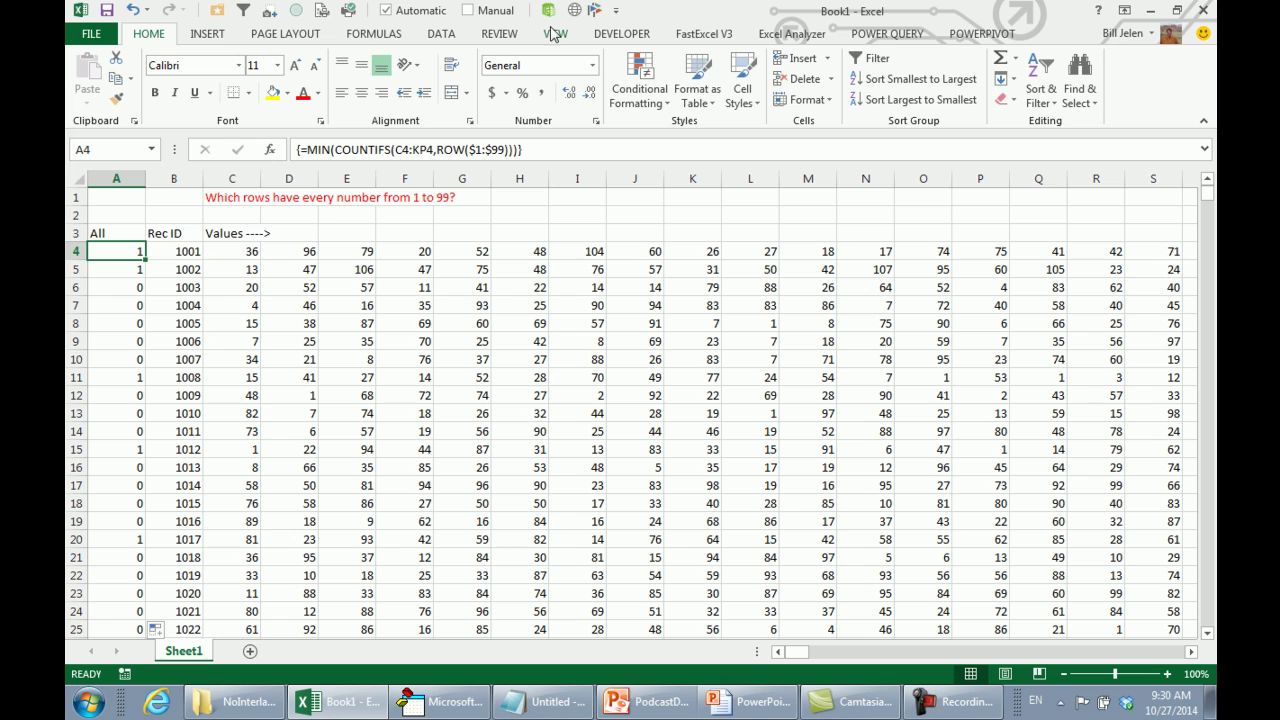
left_click(378, 36)
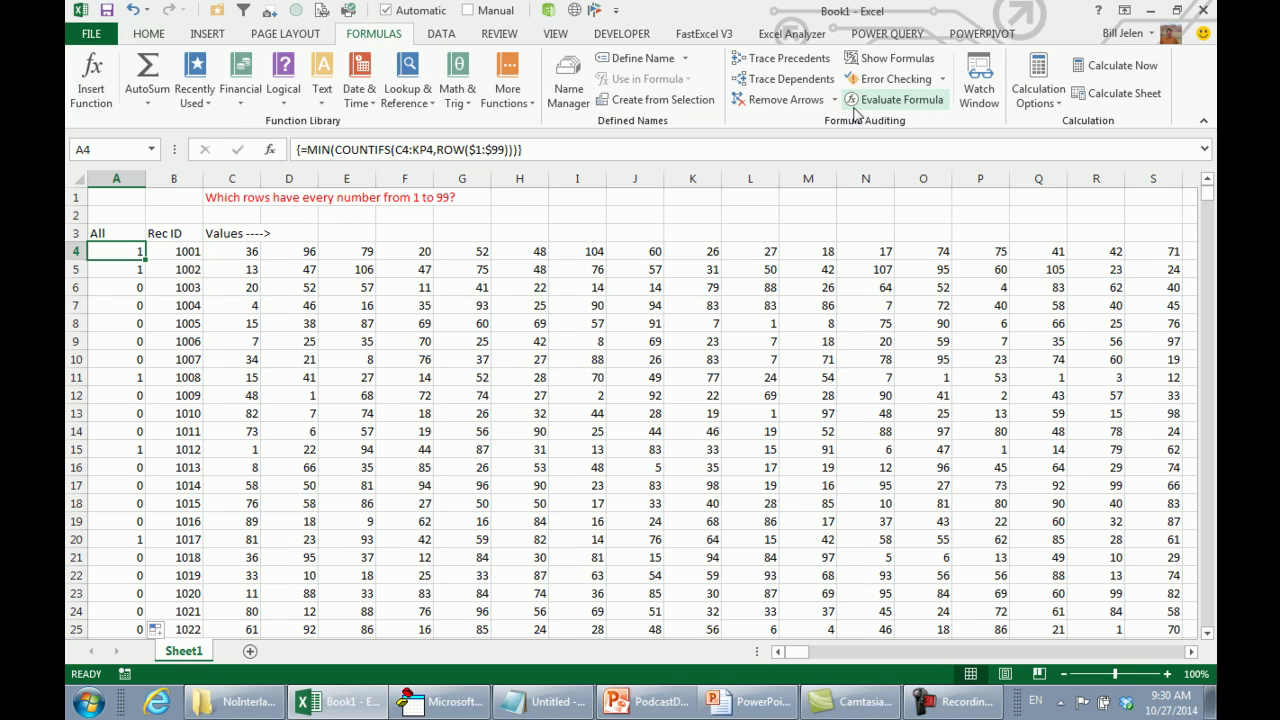
left_click(885, 100)
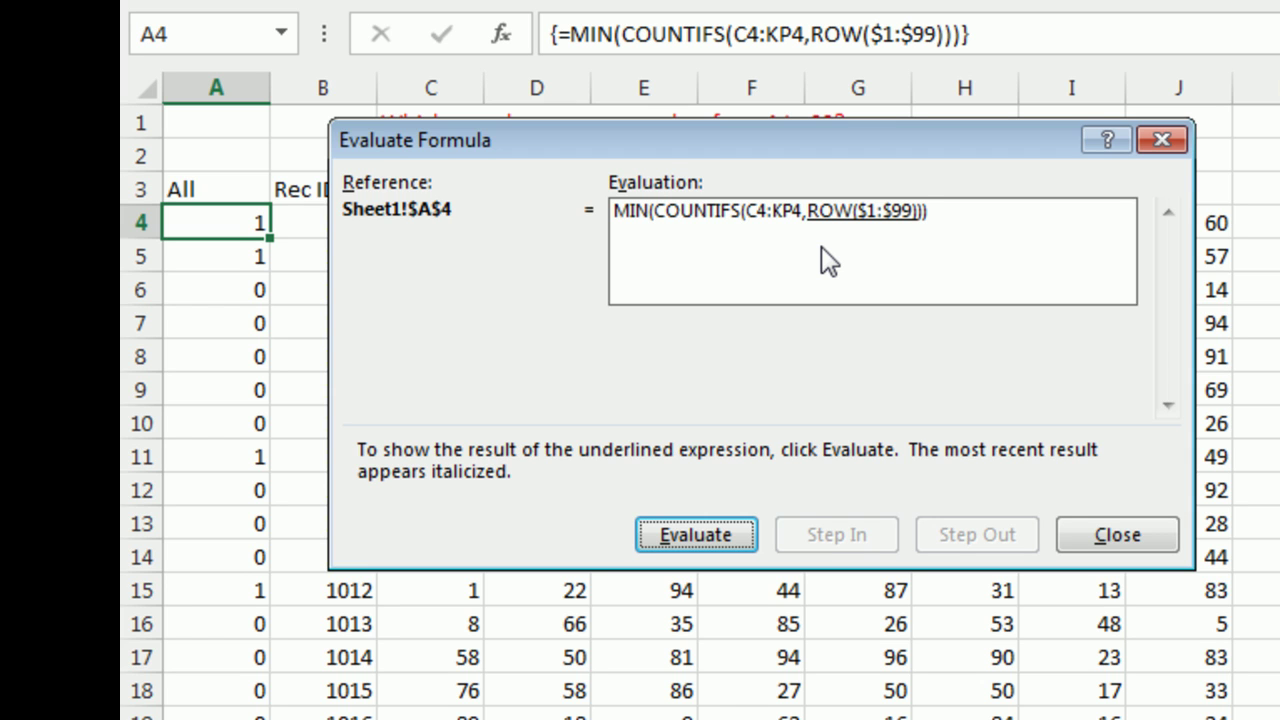
left_click(718, 536)
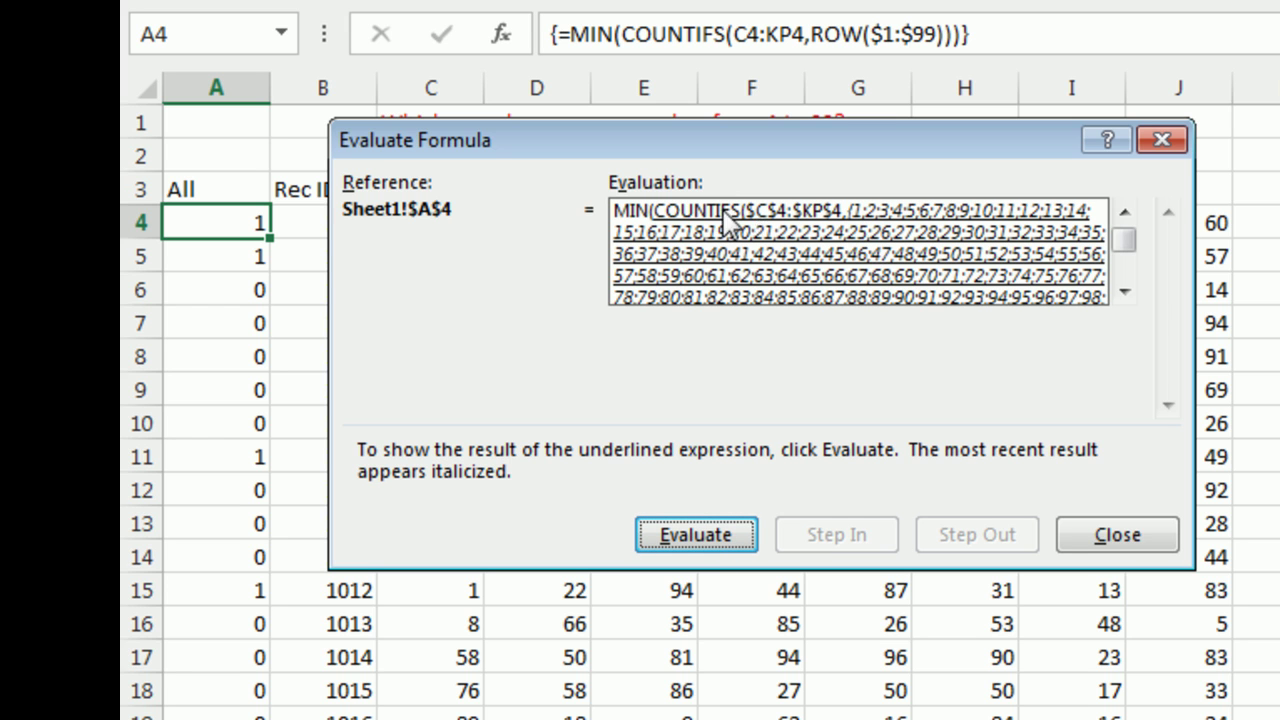
left_click(707, 536)
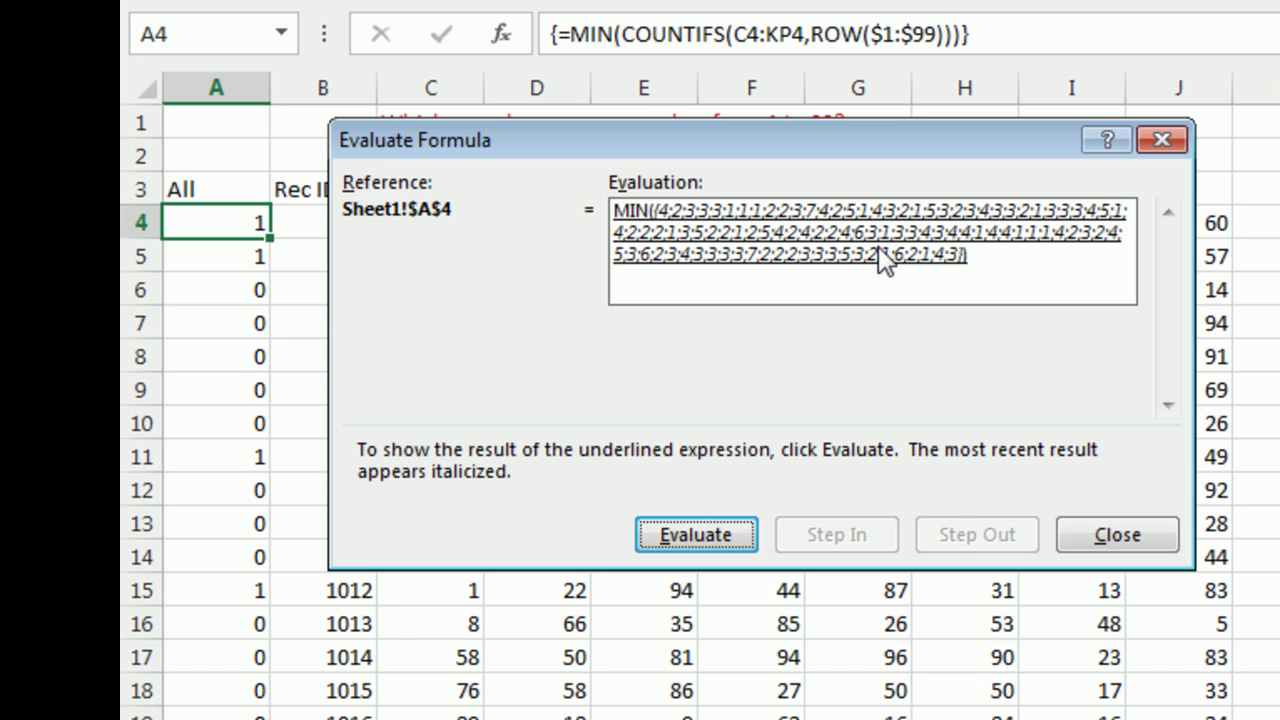
left_click(692, 540)
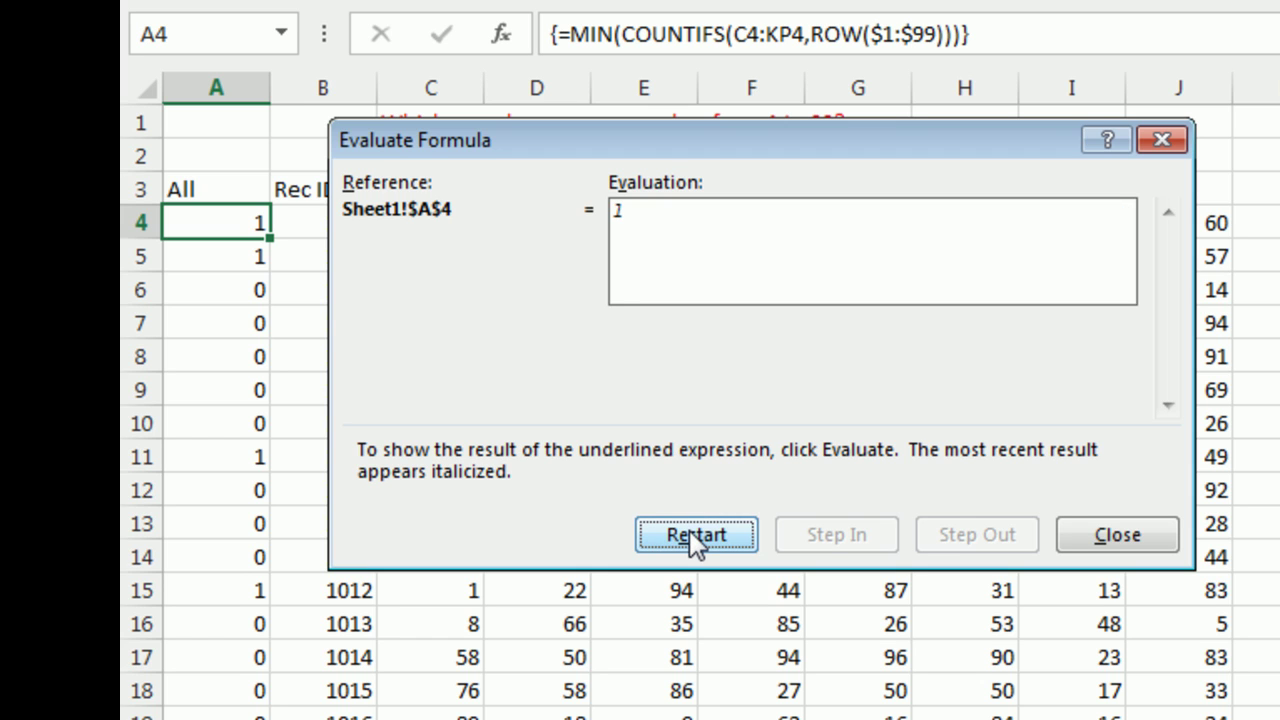
key("Escape")
key("Down")
key("Down")
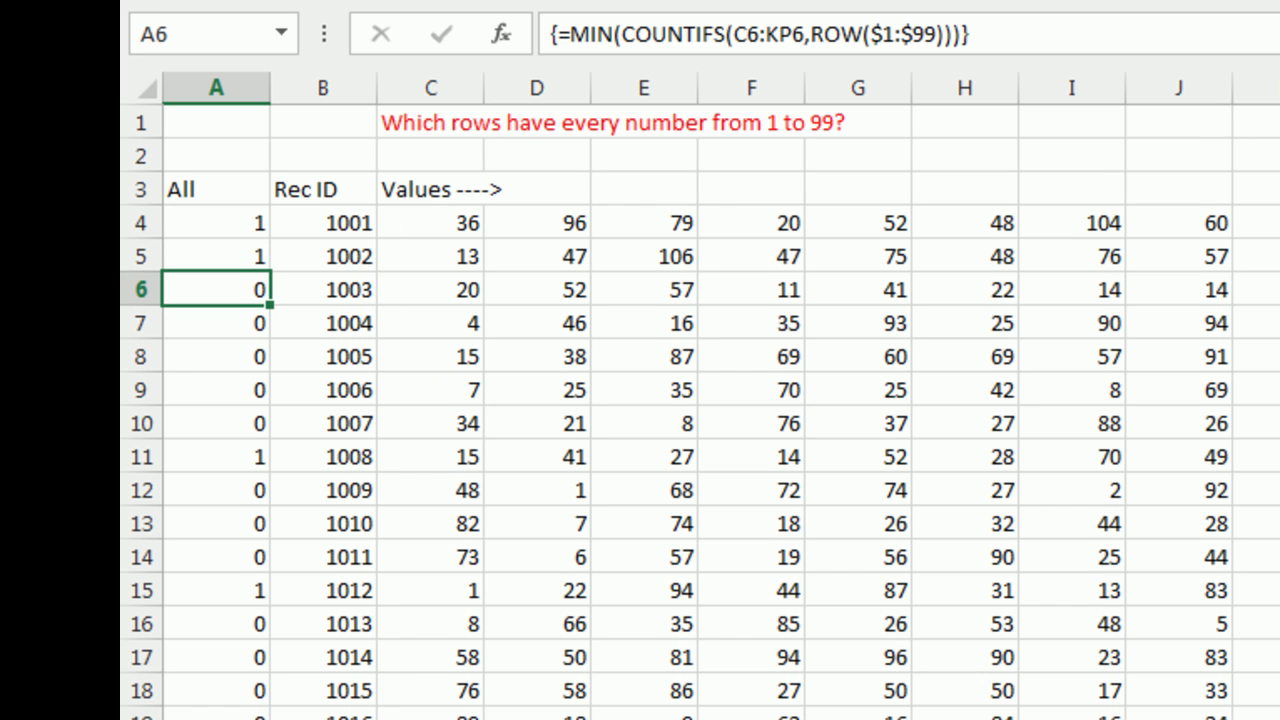
- Evaluate A6's formula step by step to reveal zero counts for some numbers, then close Evaluate Formula
key("alt+m")
key("v")
left_click(701, 549)
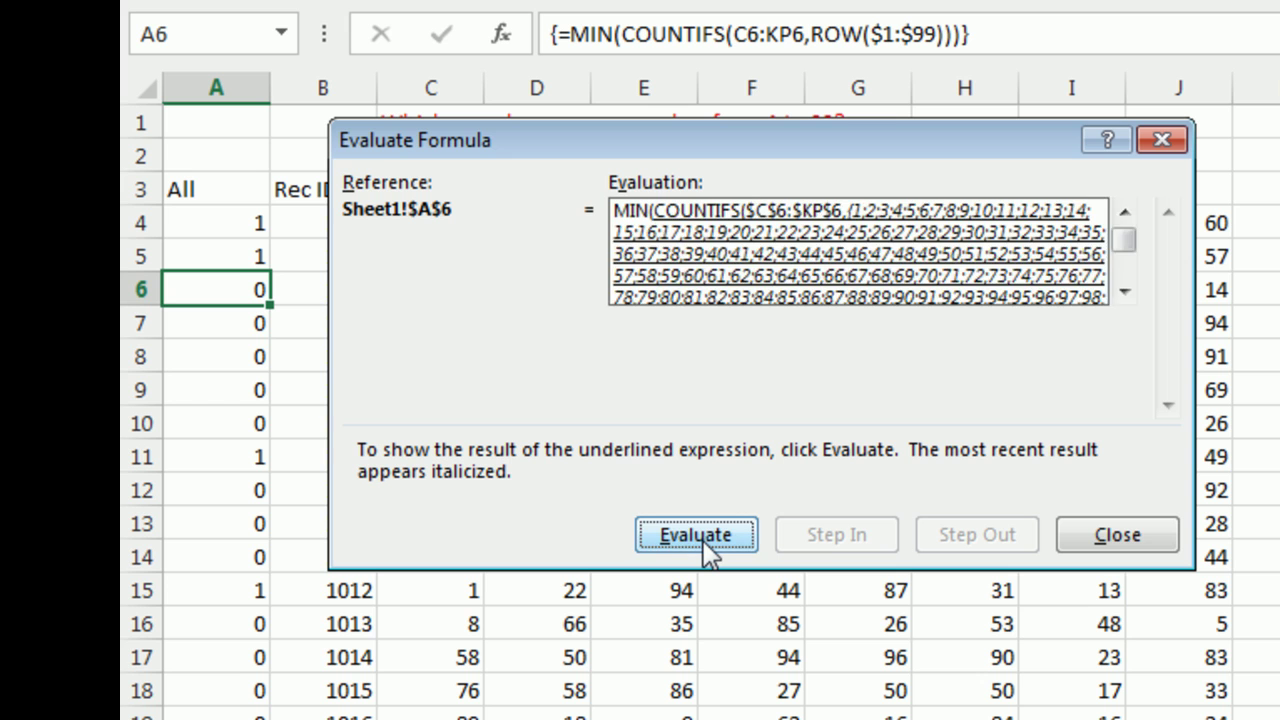
left_click(701, 549)
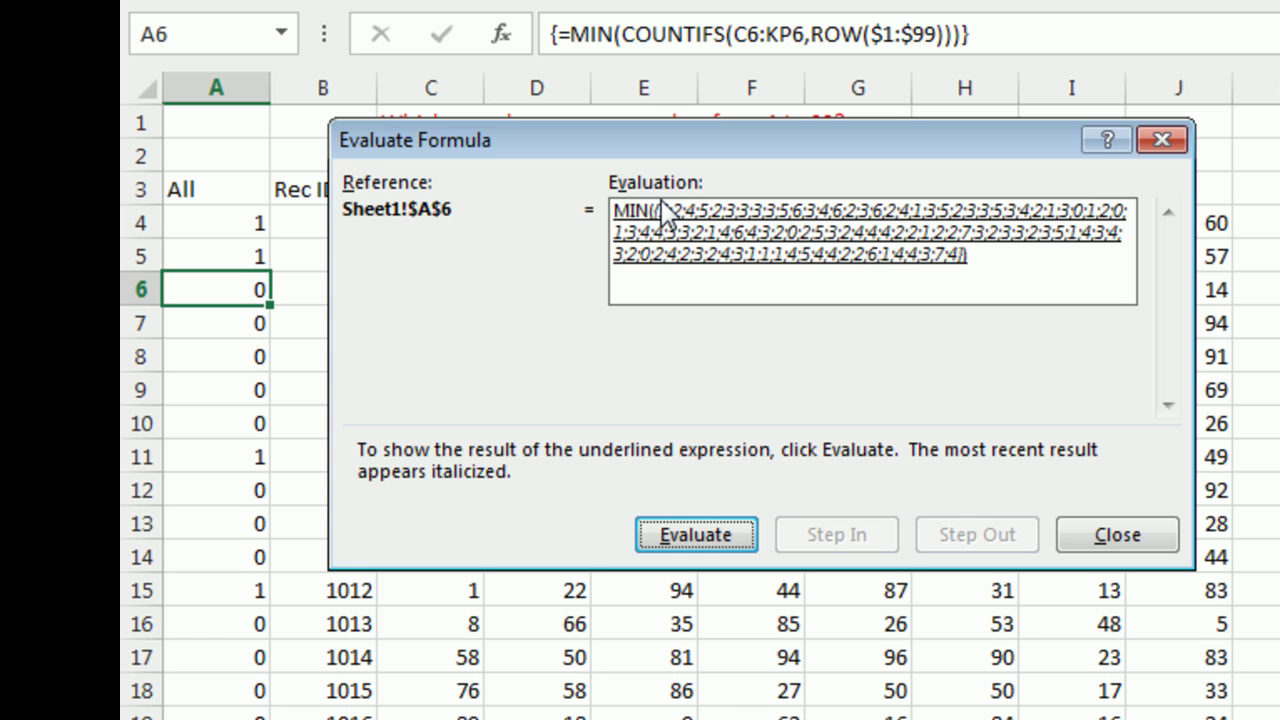
left_click(1072, 537)
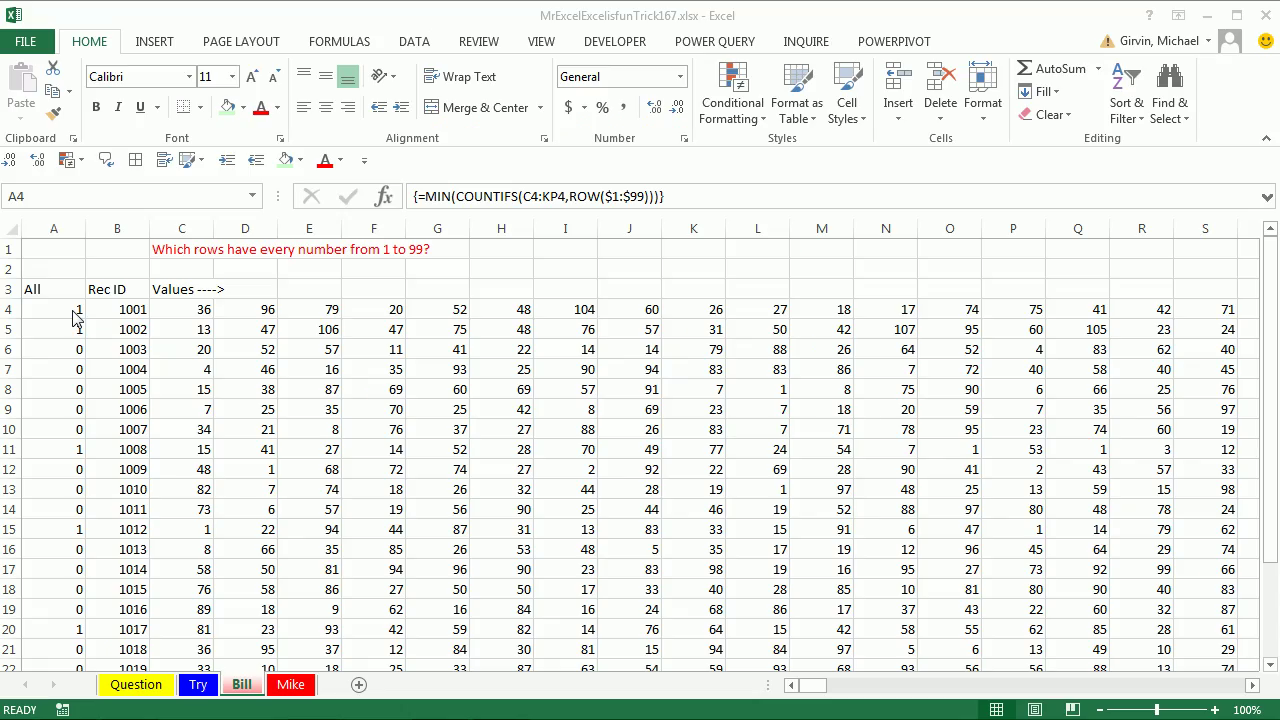
- Recommit A4 as an array formula, reopen it, and select the ROW($1:$99) criteria argument
double_click(250, 223)
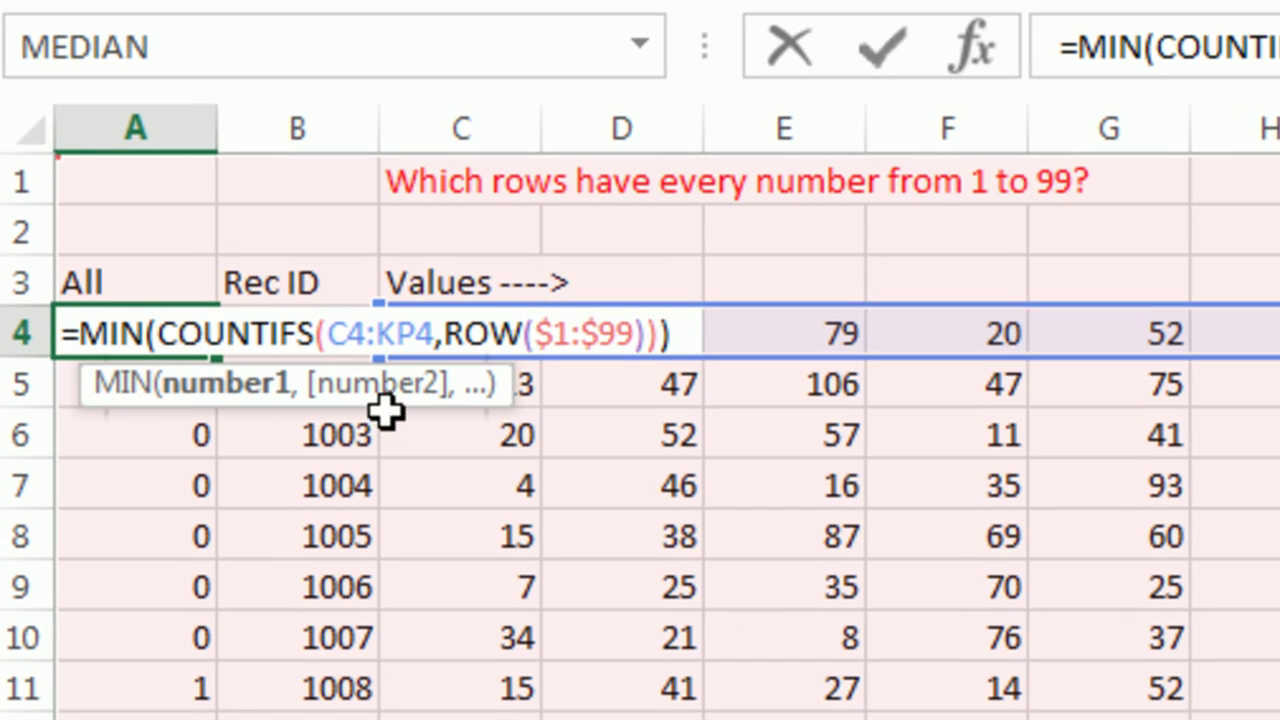
key("ctrl+shift+Return")
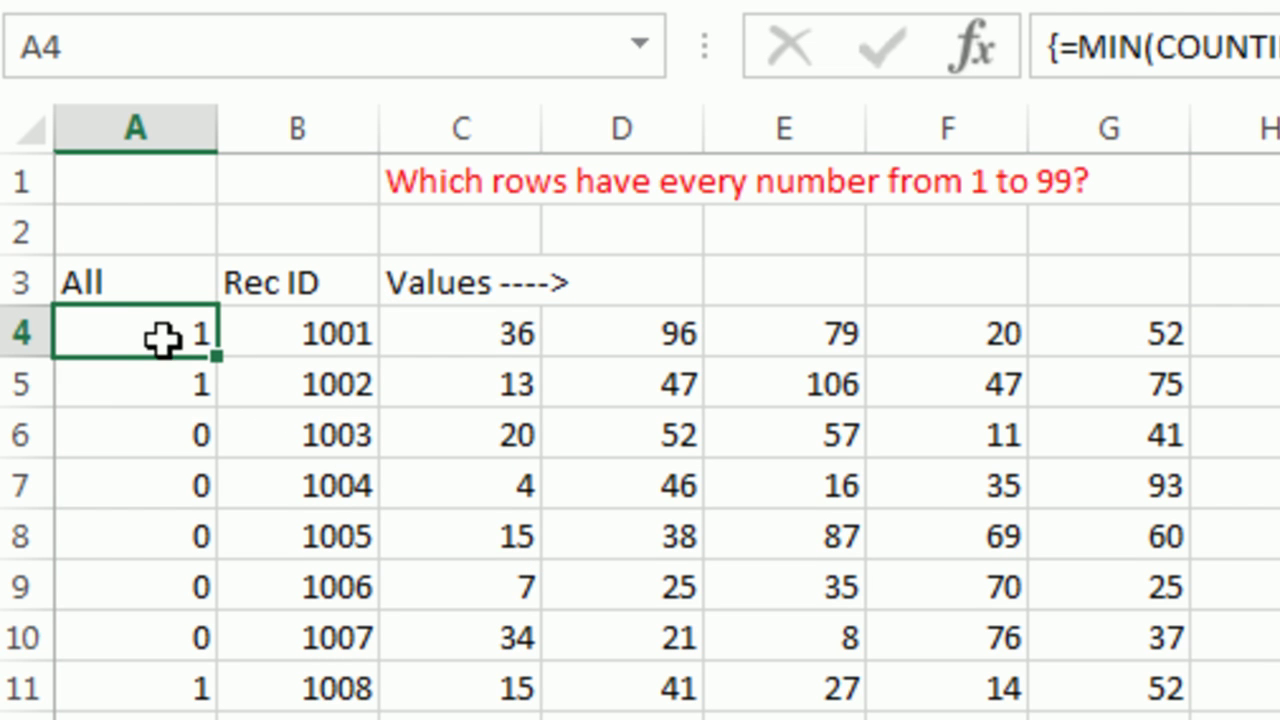
double_click(178, 333)
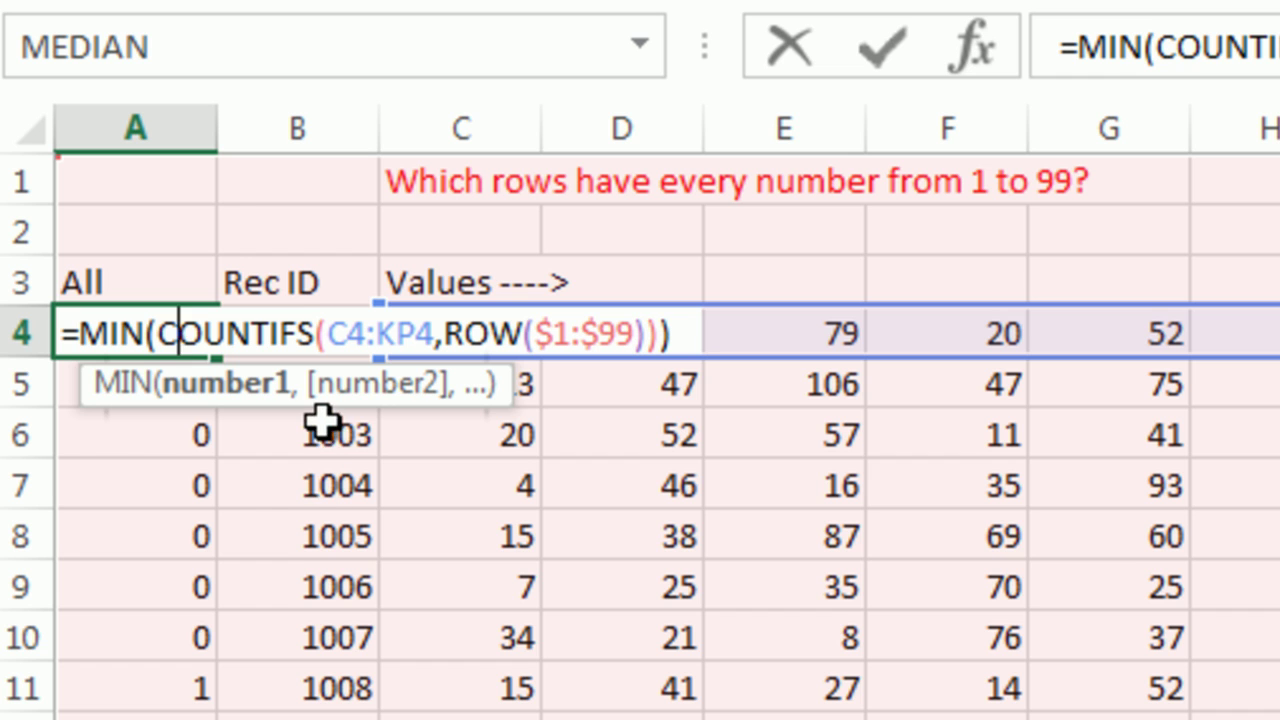
left_click(355, 333)
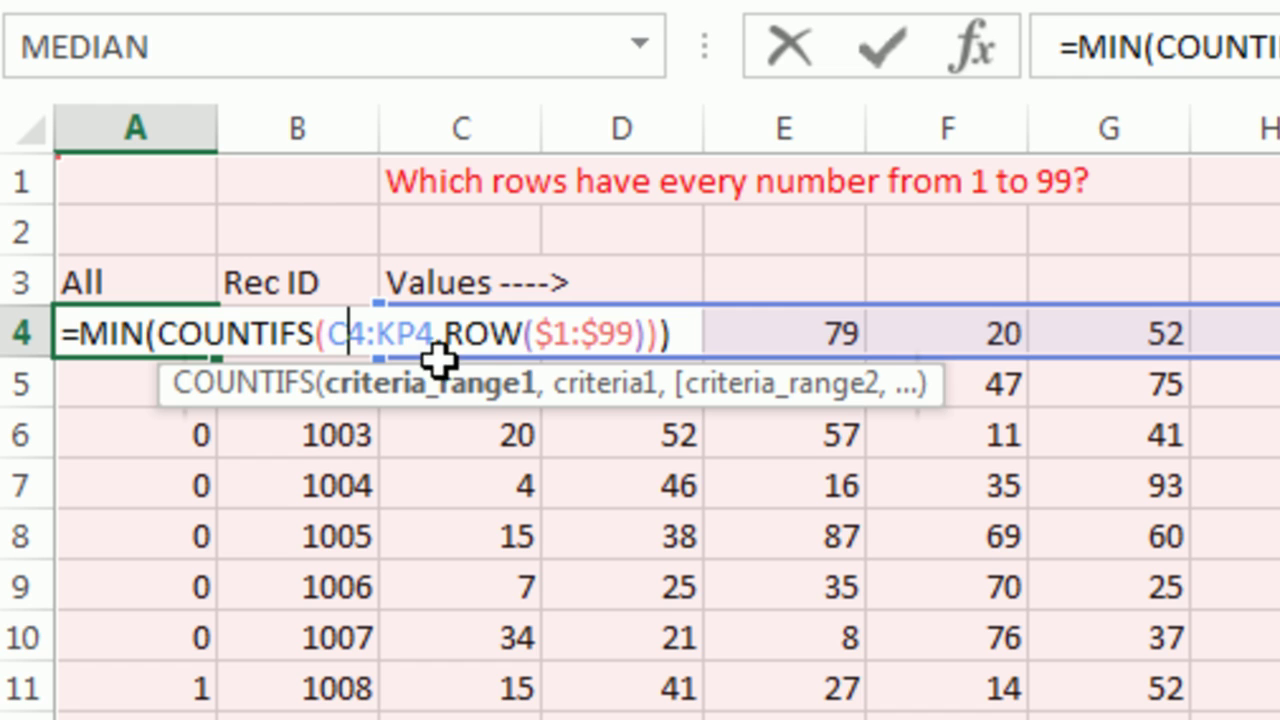
left_click(540, 336)
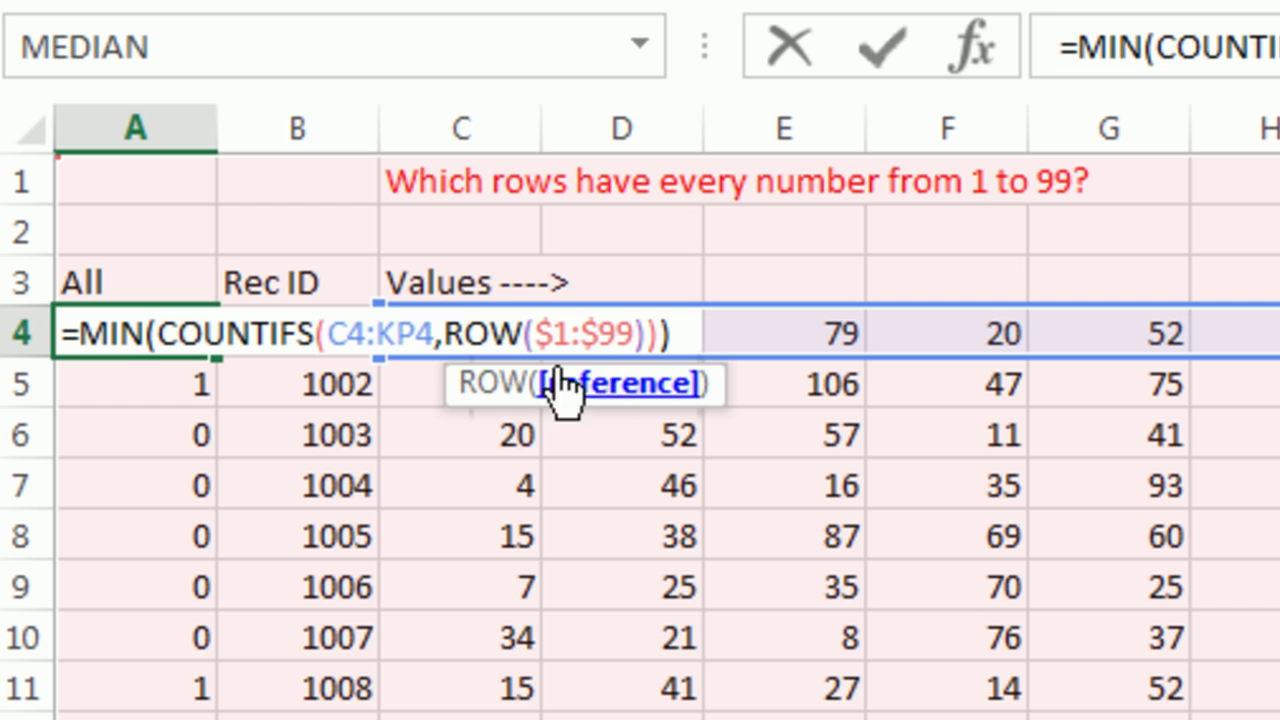
left_click(446, 332)
left_click(590, 400)
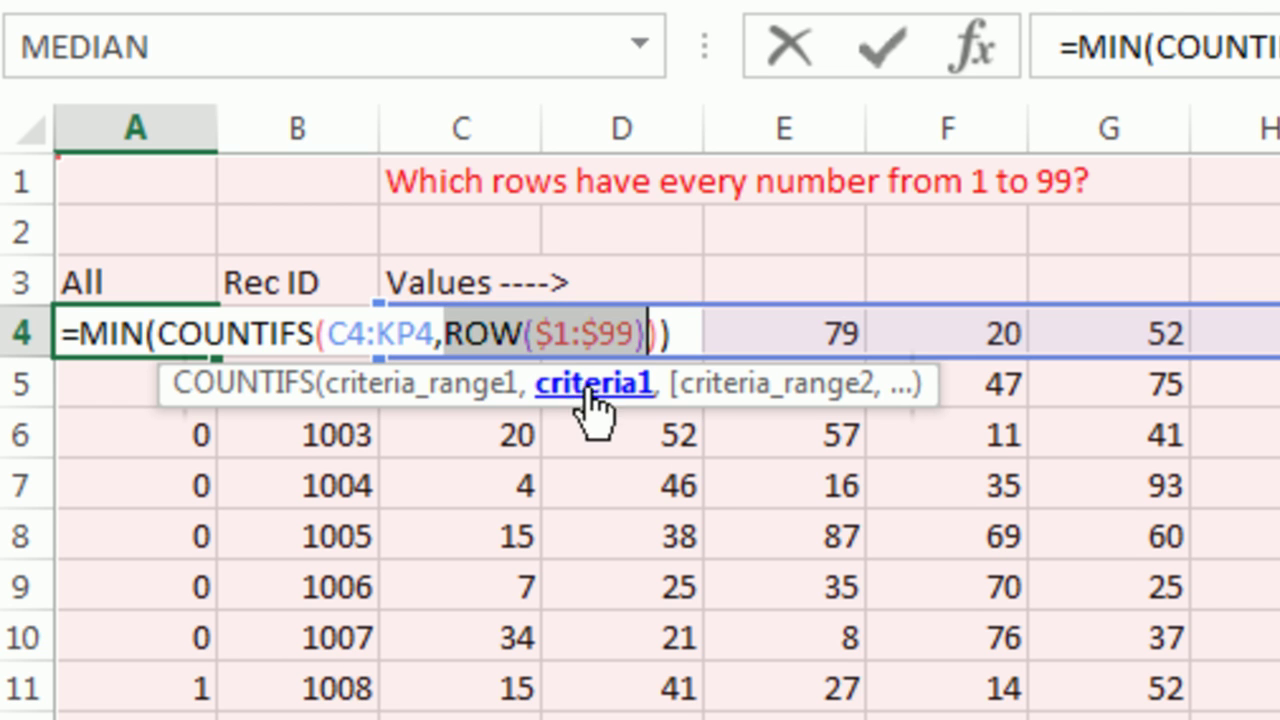
- Evaluate ROW($1:$99) into the {1;2;…;99} array with F9, then undo back to ROW($1:$99)
key("F9")
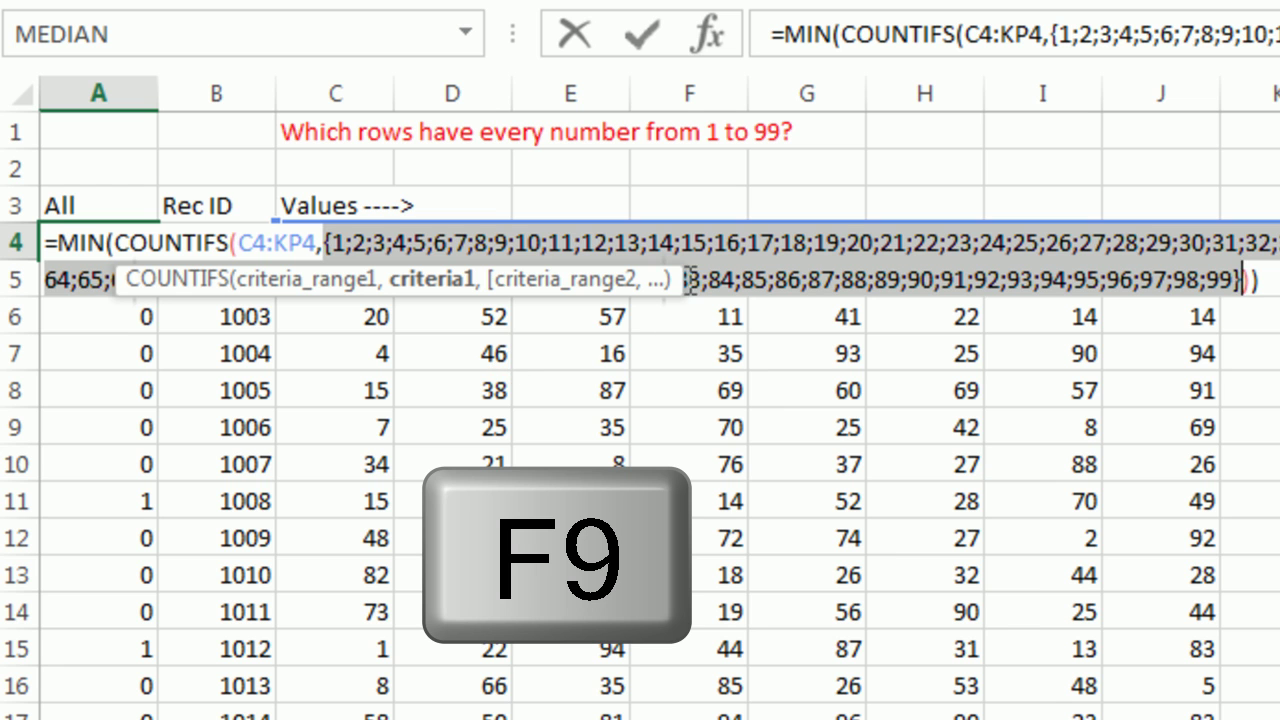
left_click_drag(669, 280, 727, 388)
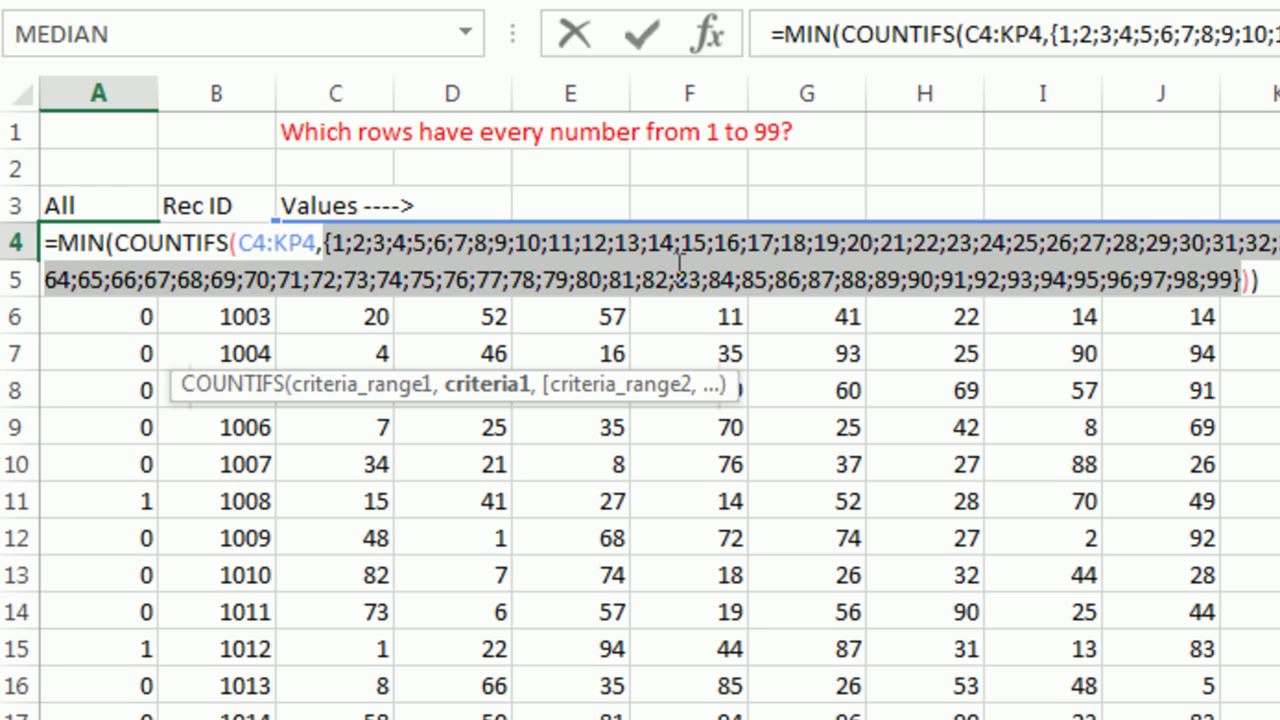
key("ctrl+z")
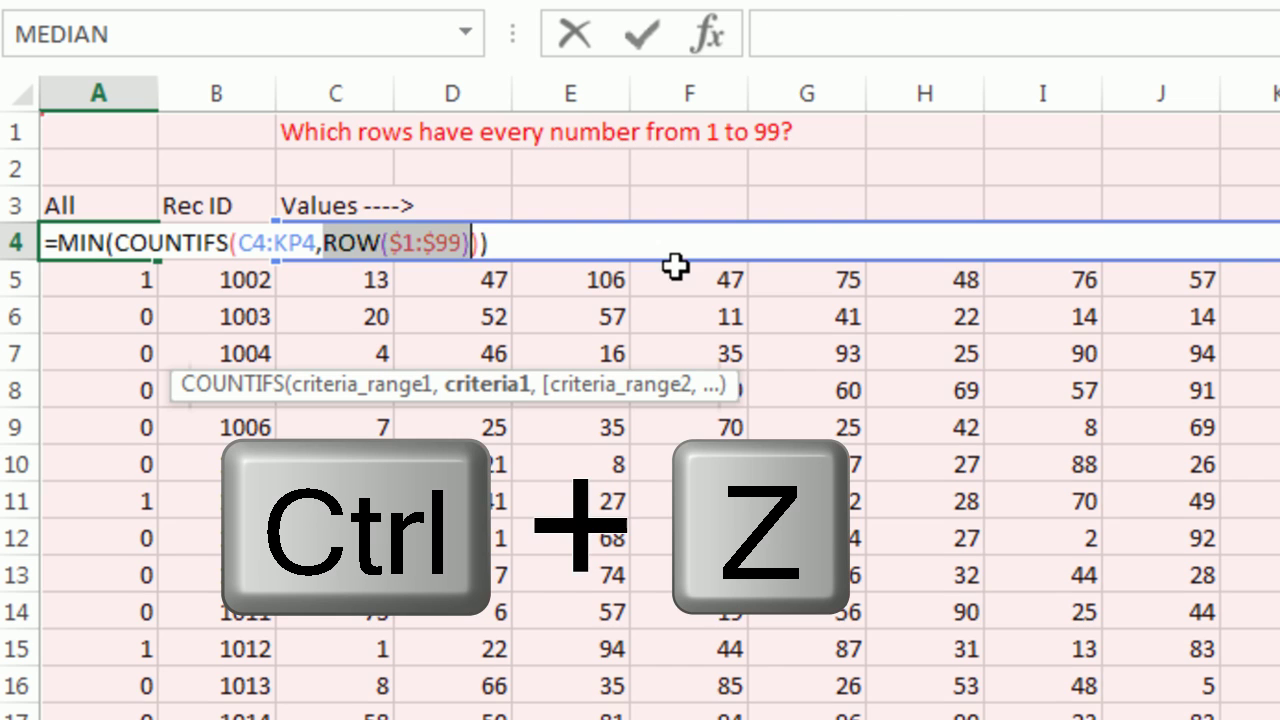
left_click(394, 244)
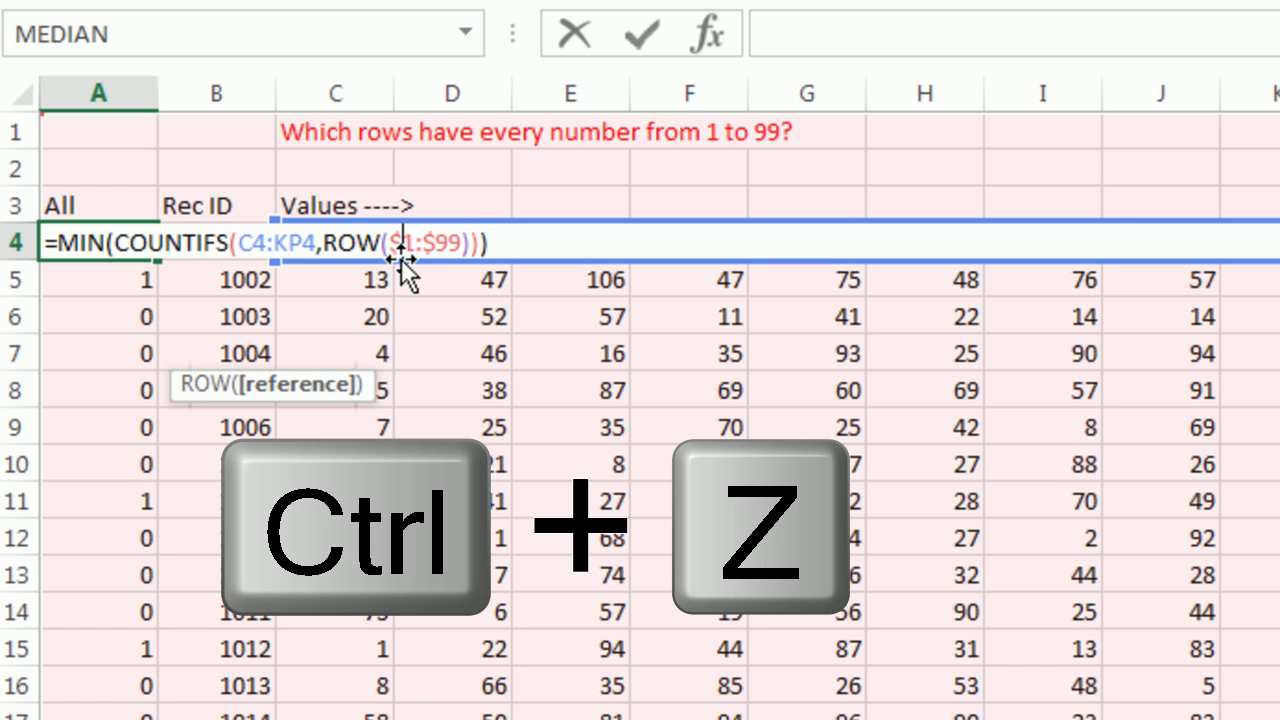
left_click(326, 243)
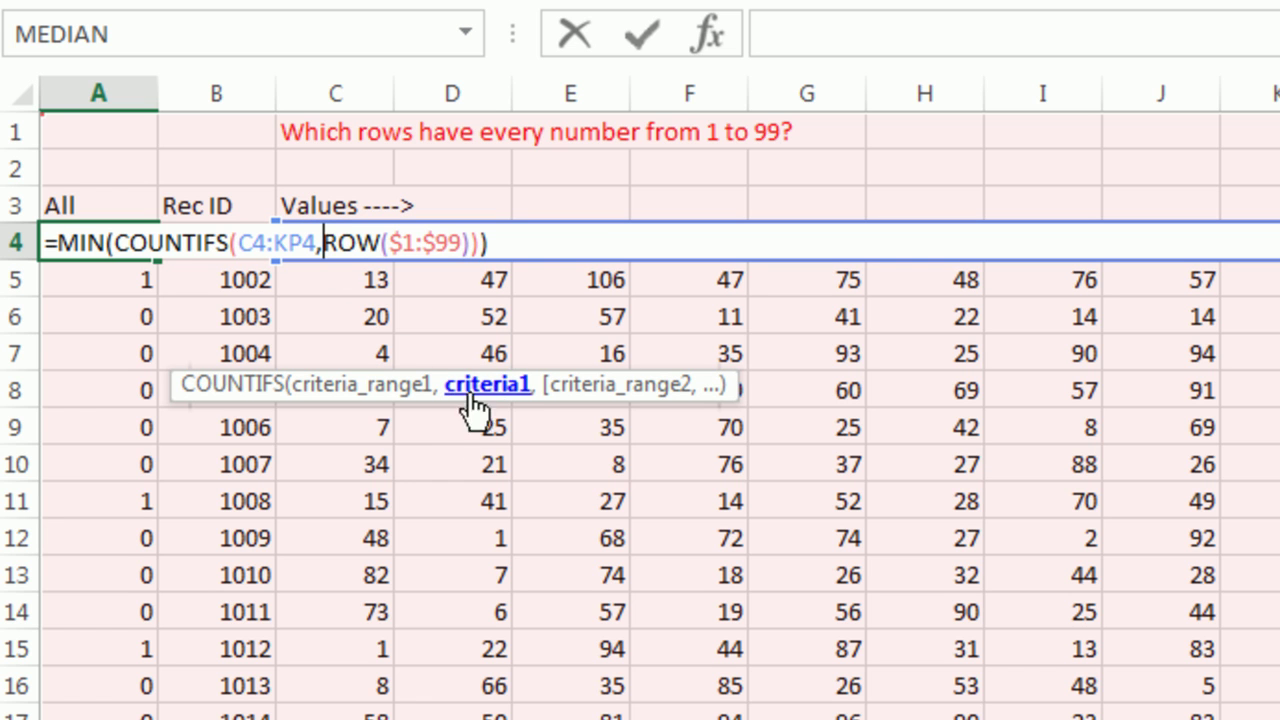
left_click_drag(180, 388, 116, 303)
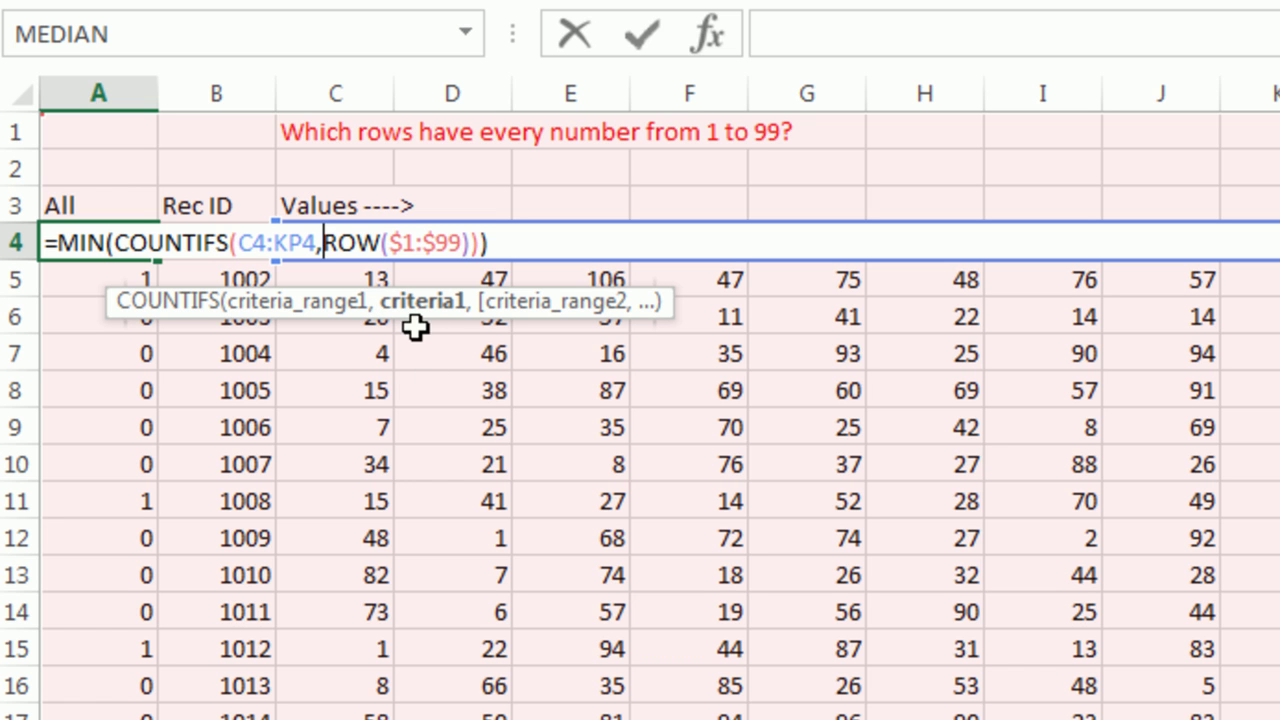
- Preview COUNTIFS's per-number count array with F9, then cancel, leaving A4's formula unchanged
key("Left")
key("Left")
key("Left")
key("Left")
key("Left")
key("Left")
key("Left")
key("Left")
key("Left")
key("Left")
key("Left")
key("Left")
key("Left")
key("Left")
key("Left")
key("Left")
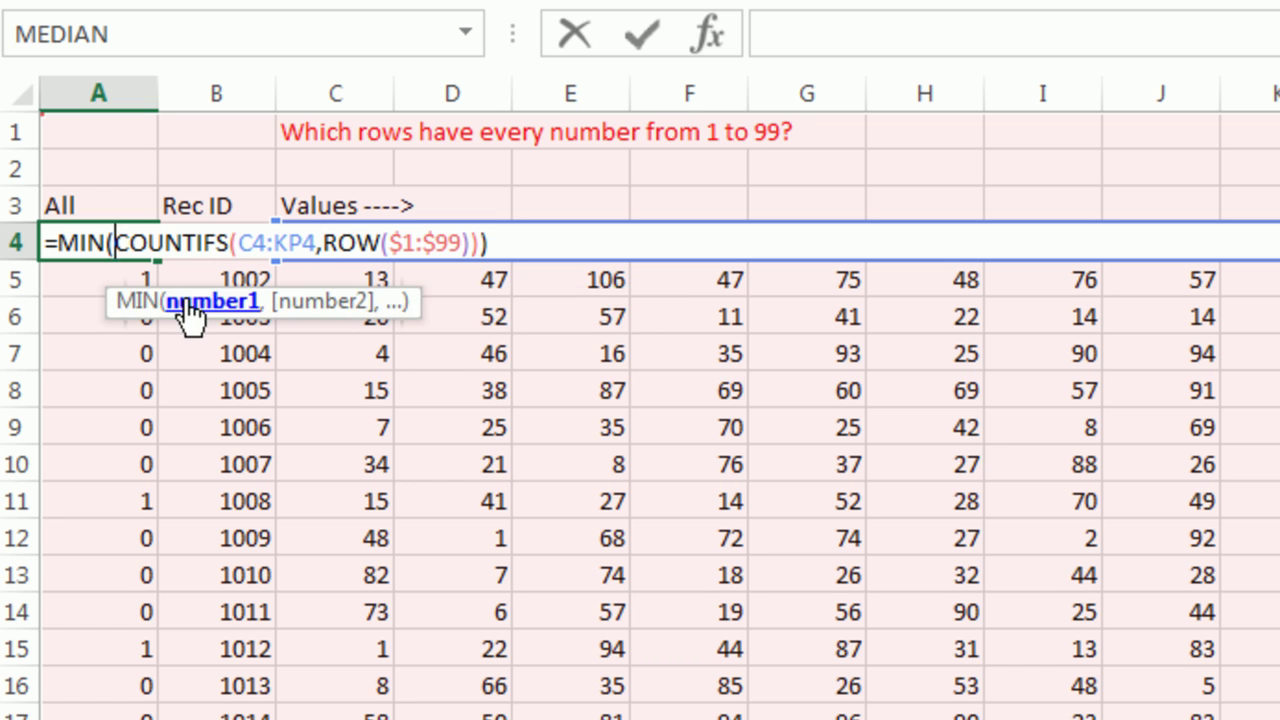
left_click(202, 305)
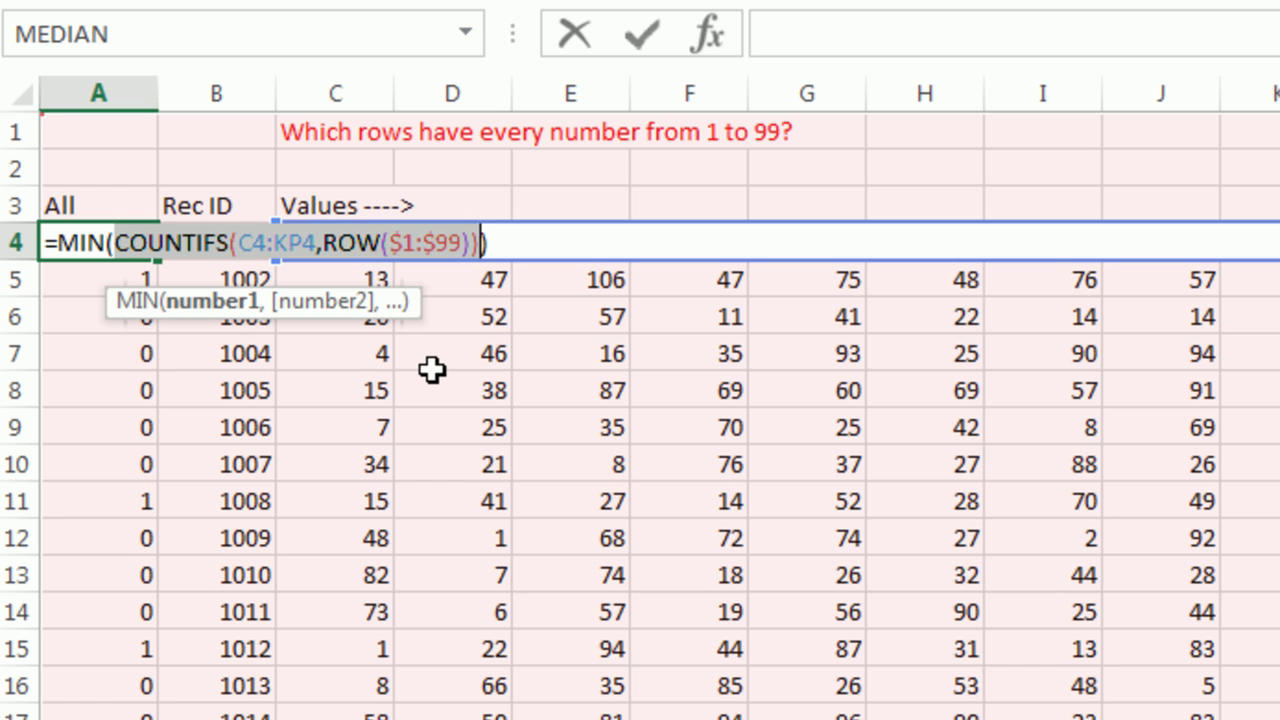
key("F9")
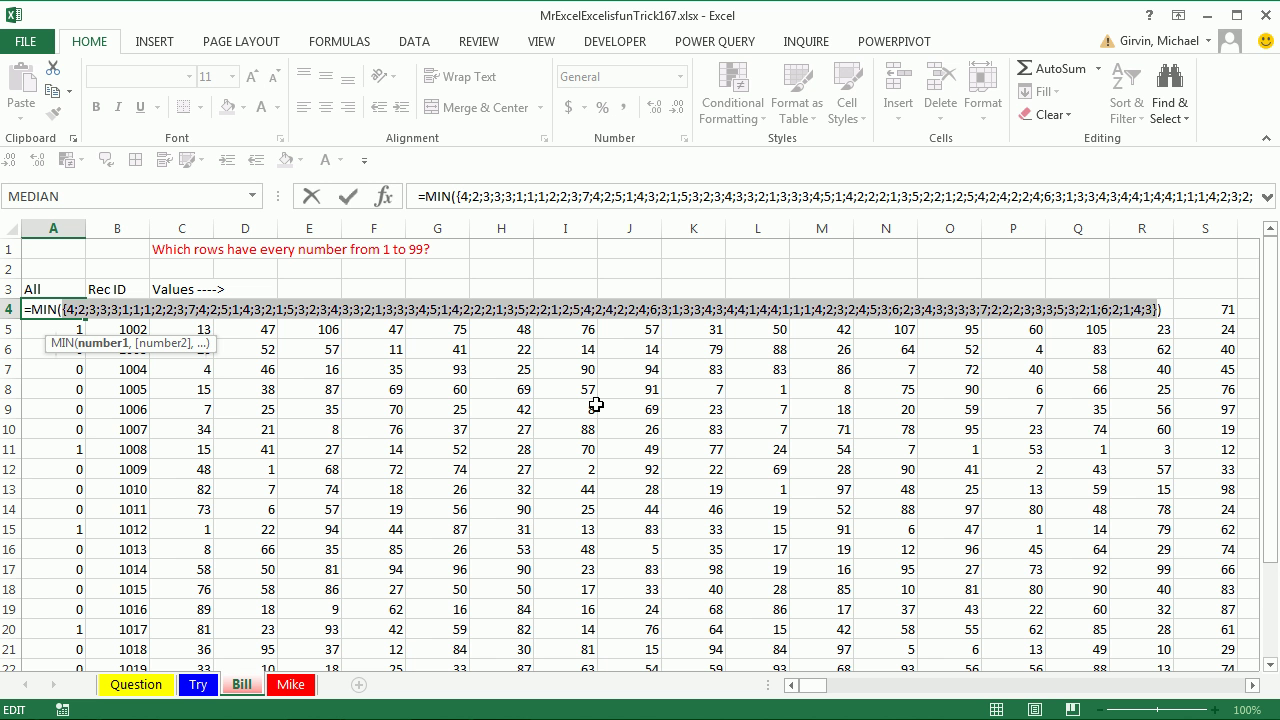
key("Escape")
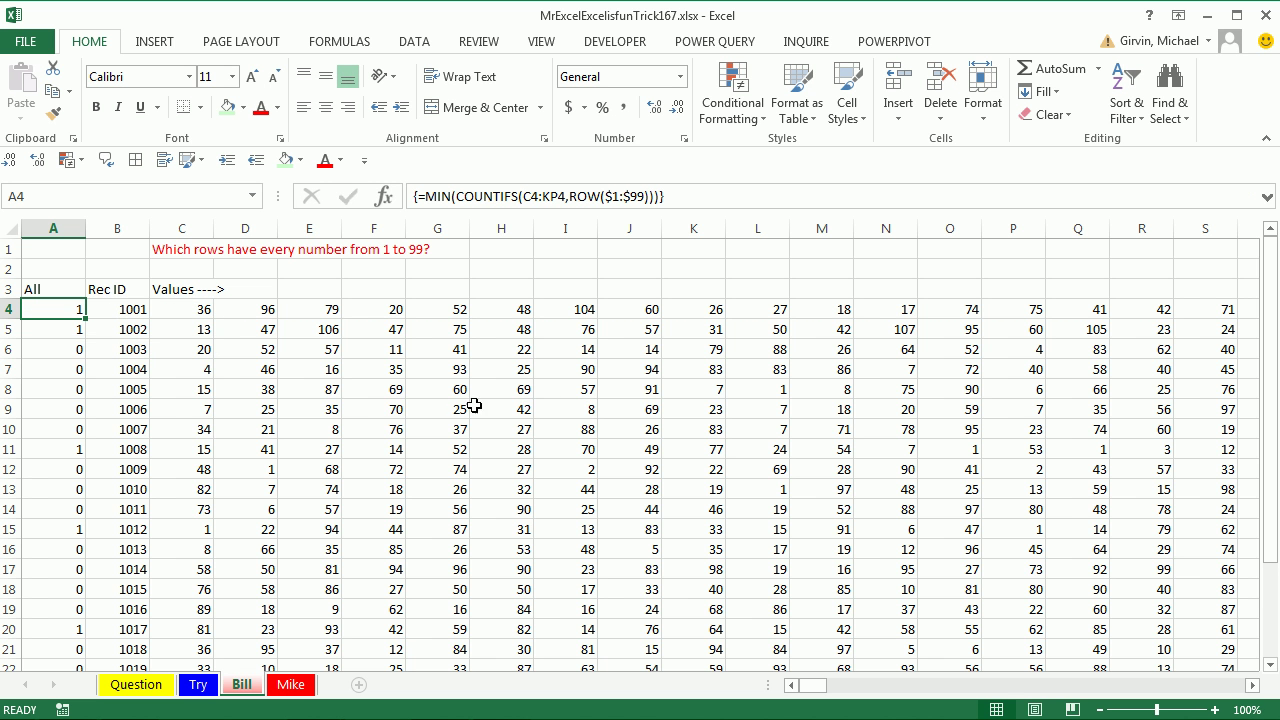
- On the next sheet, start A4's formula as =MIN(COUNTIF(C4:KP4 using autocomplete
left_click(290, 684)
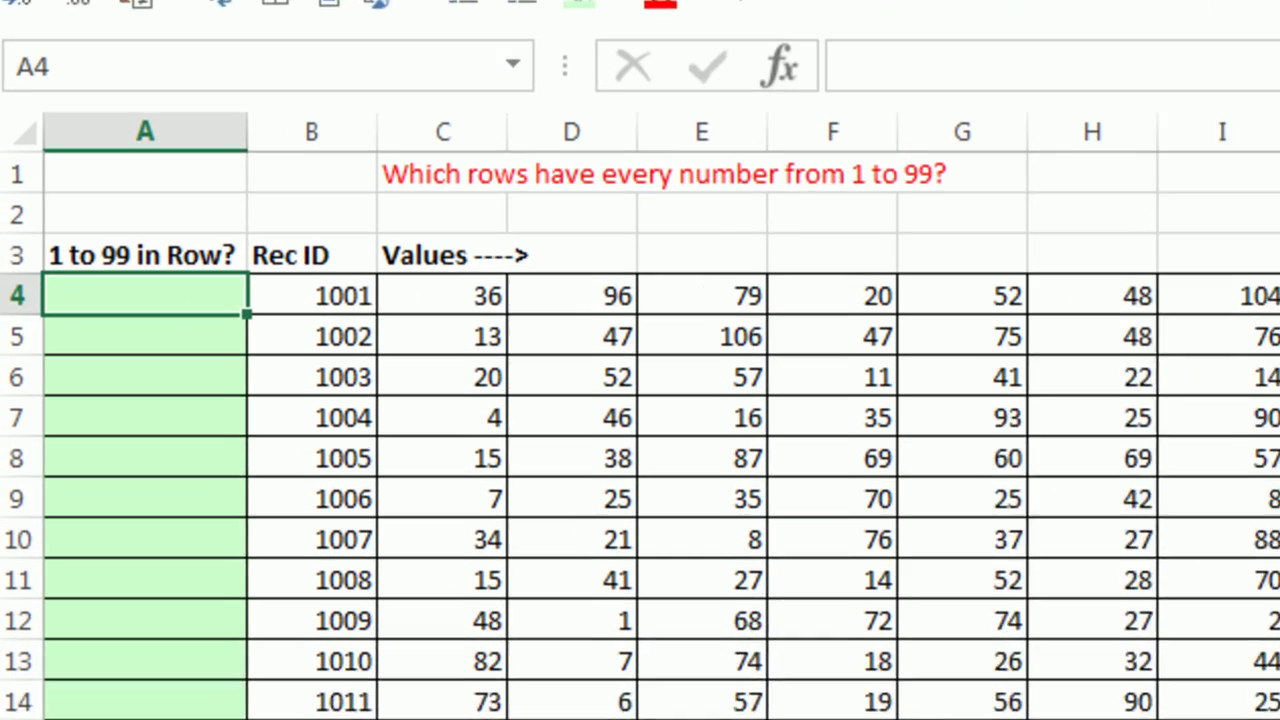
type("=")
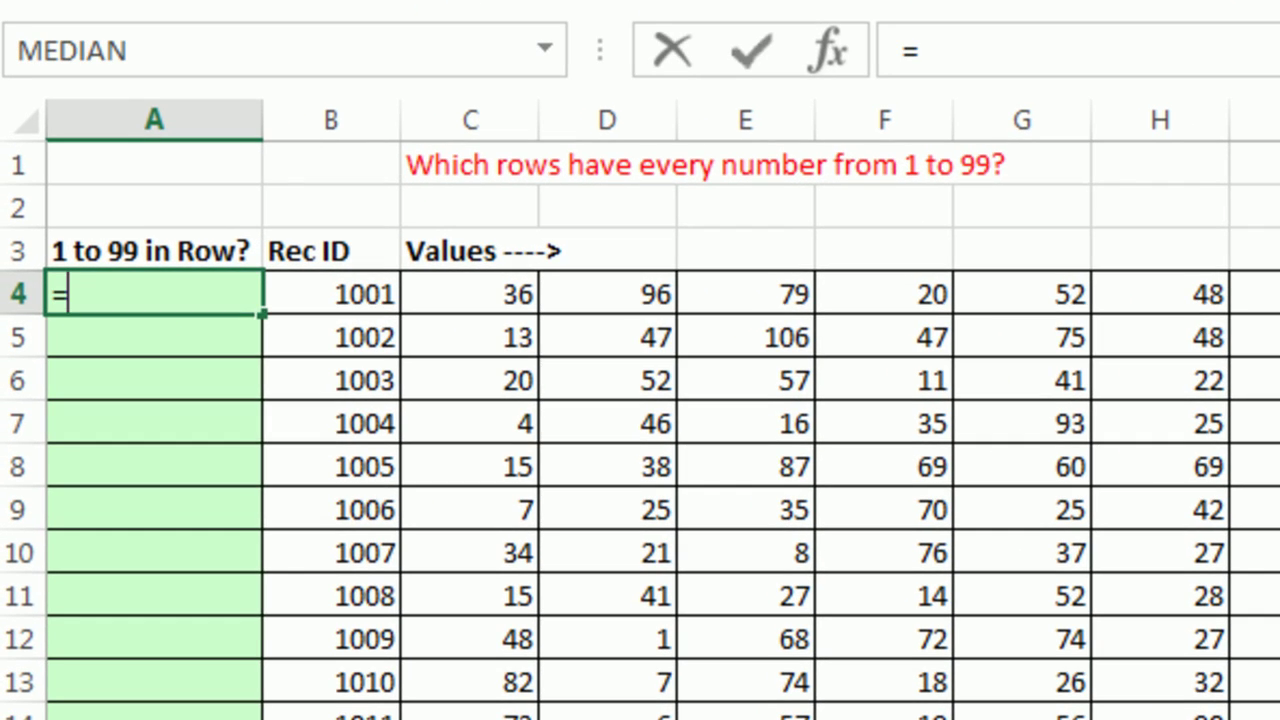
type("mi")
key("Tab")
type("count")
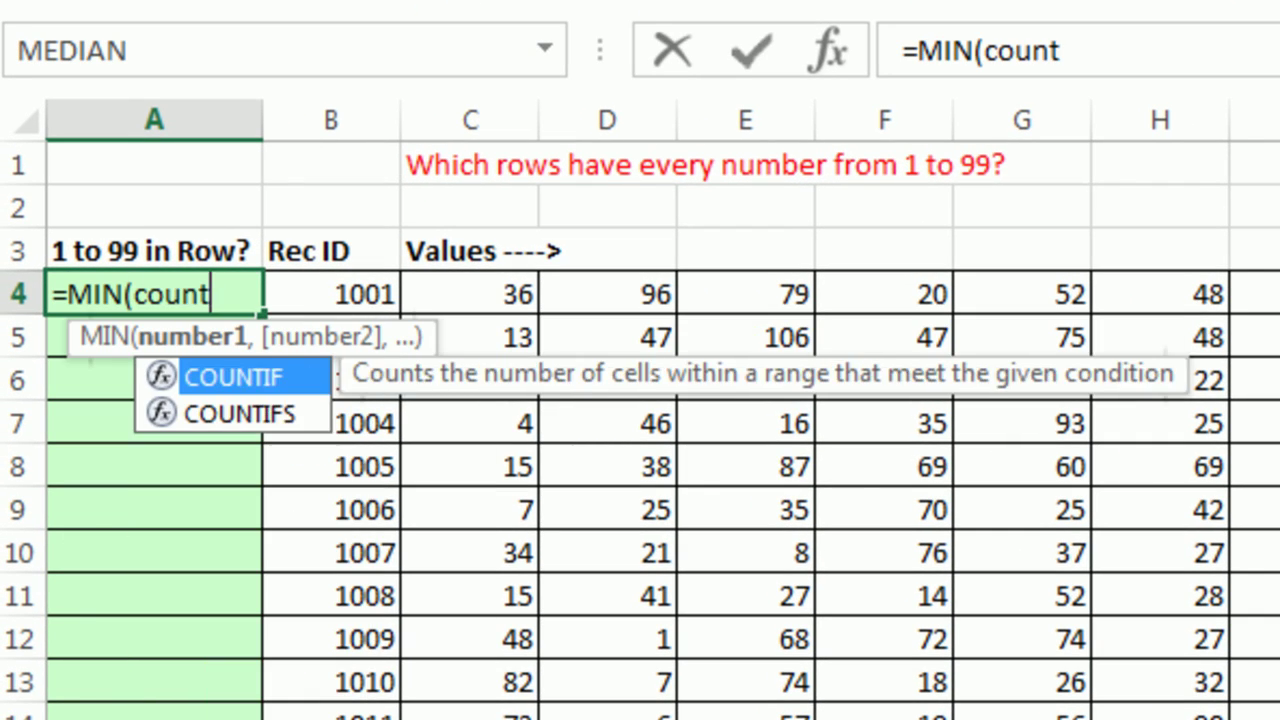
key("Tab")
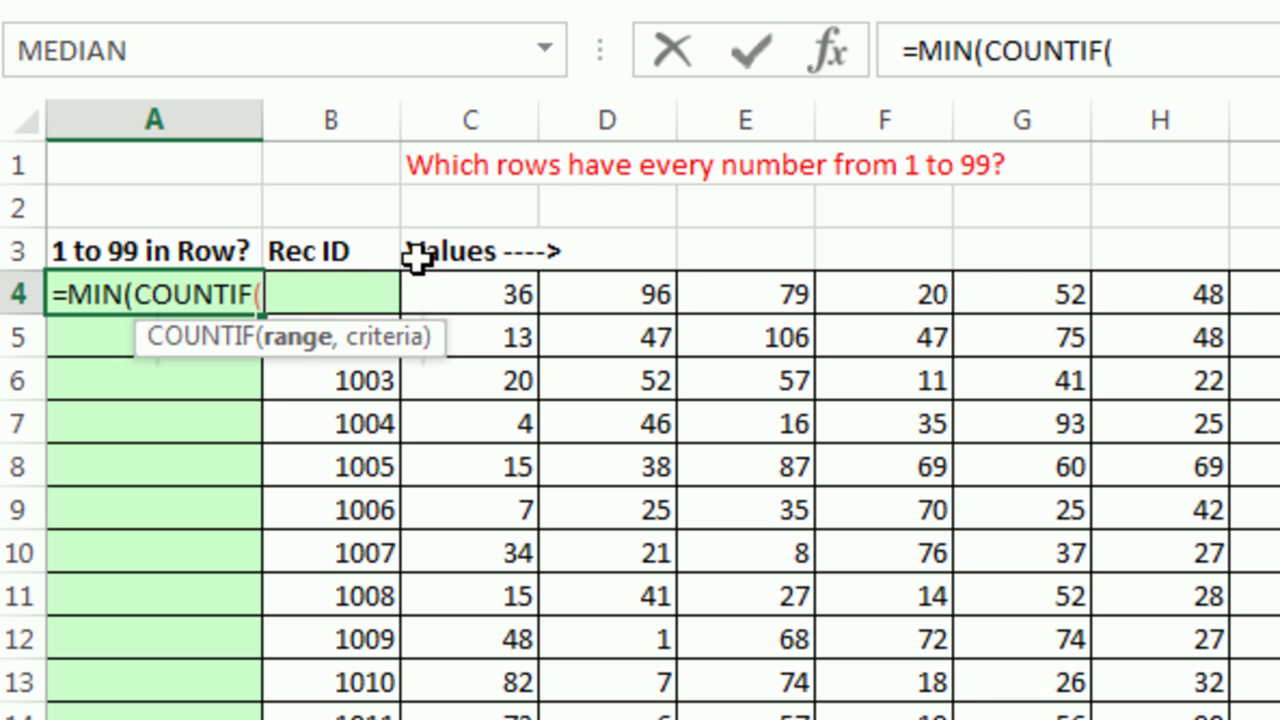
key("Right")
key("Right")
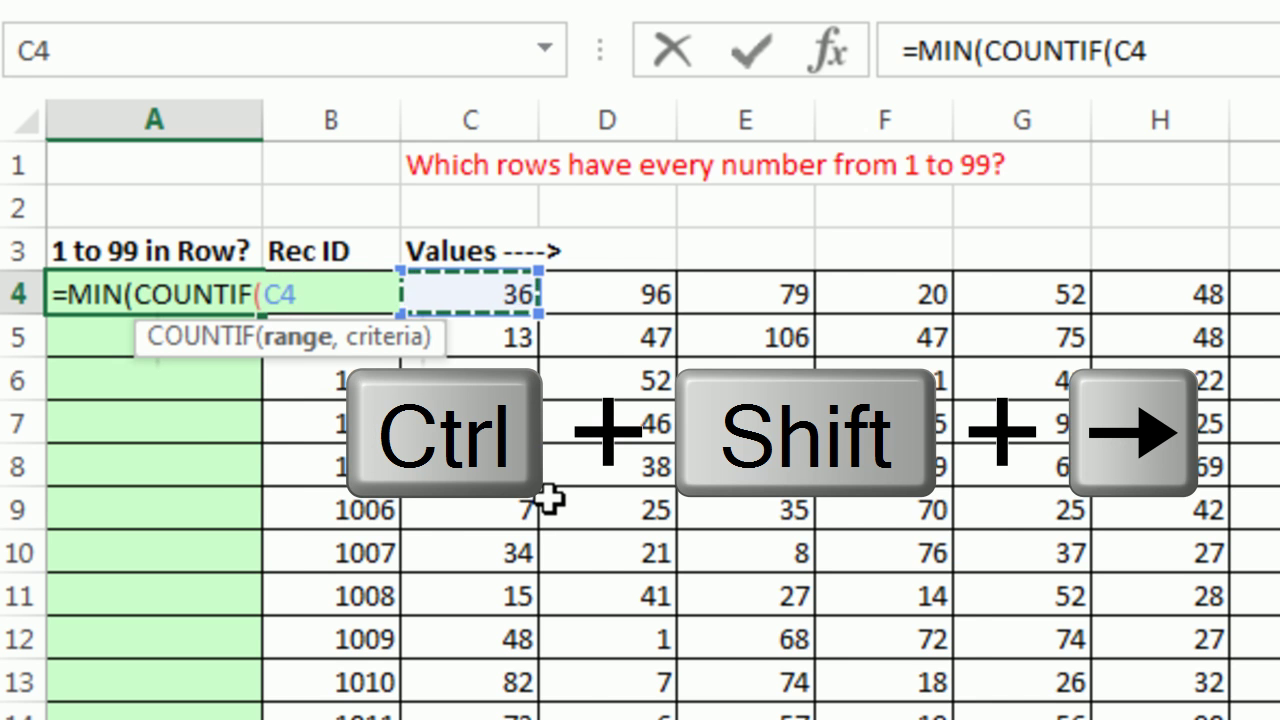
key("ctrl+shift+Right")
key("ctrl+BackSpace")
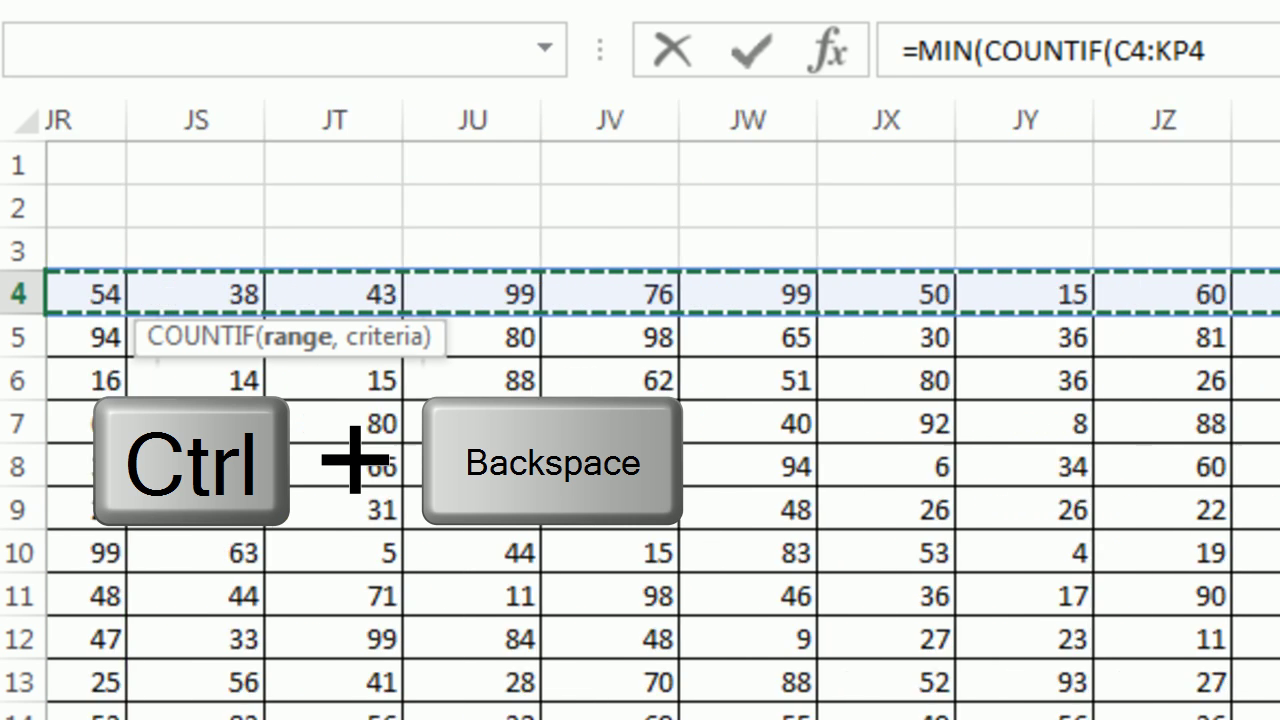
- Add ROW($1:$99) as the COUNTIF criteria and select its $1:$99 reference
type(",")
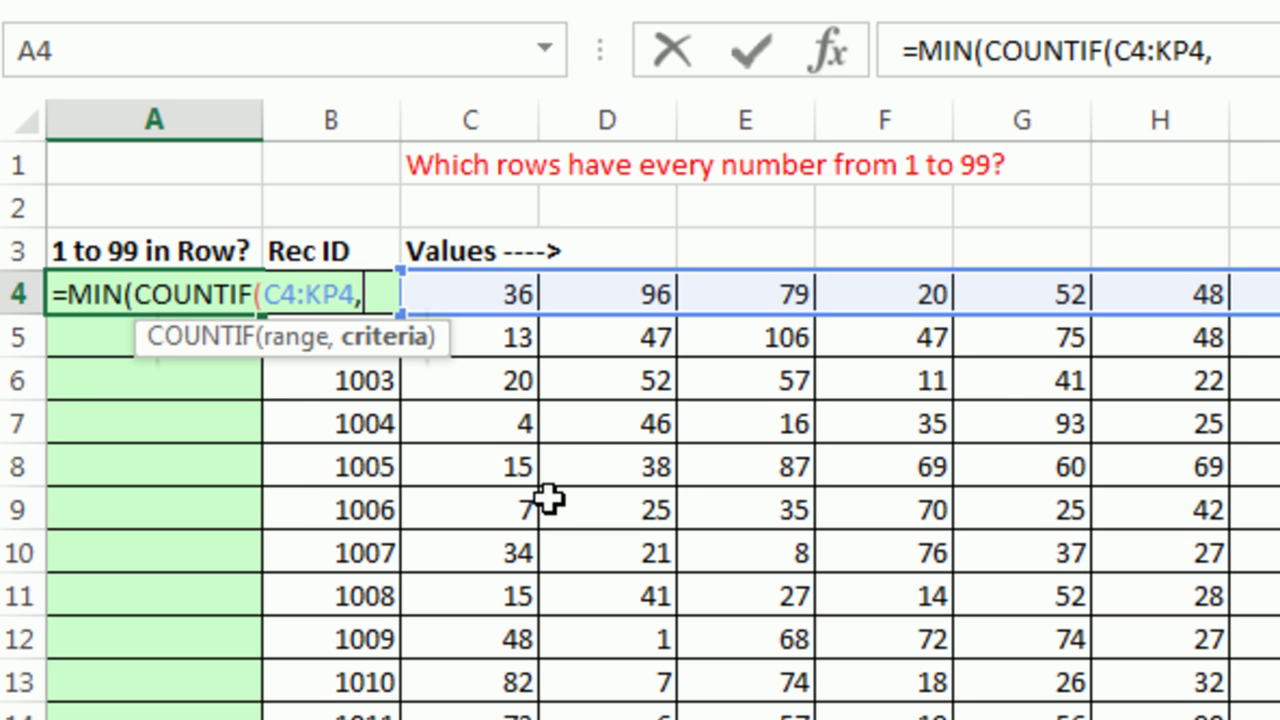
type("row")
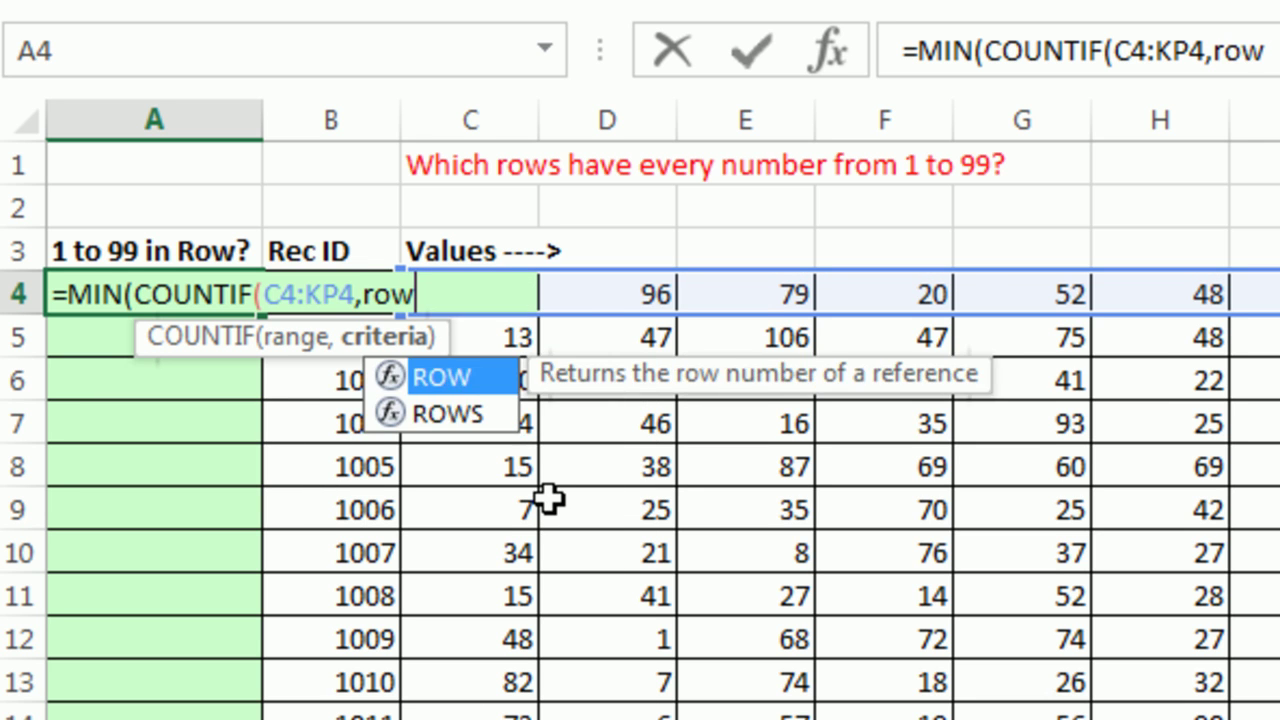
key("Tab")
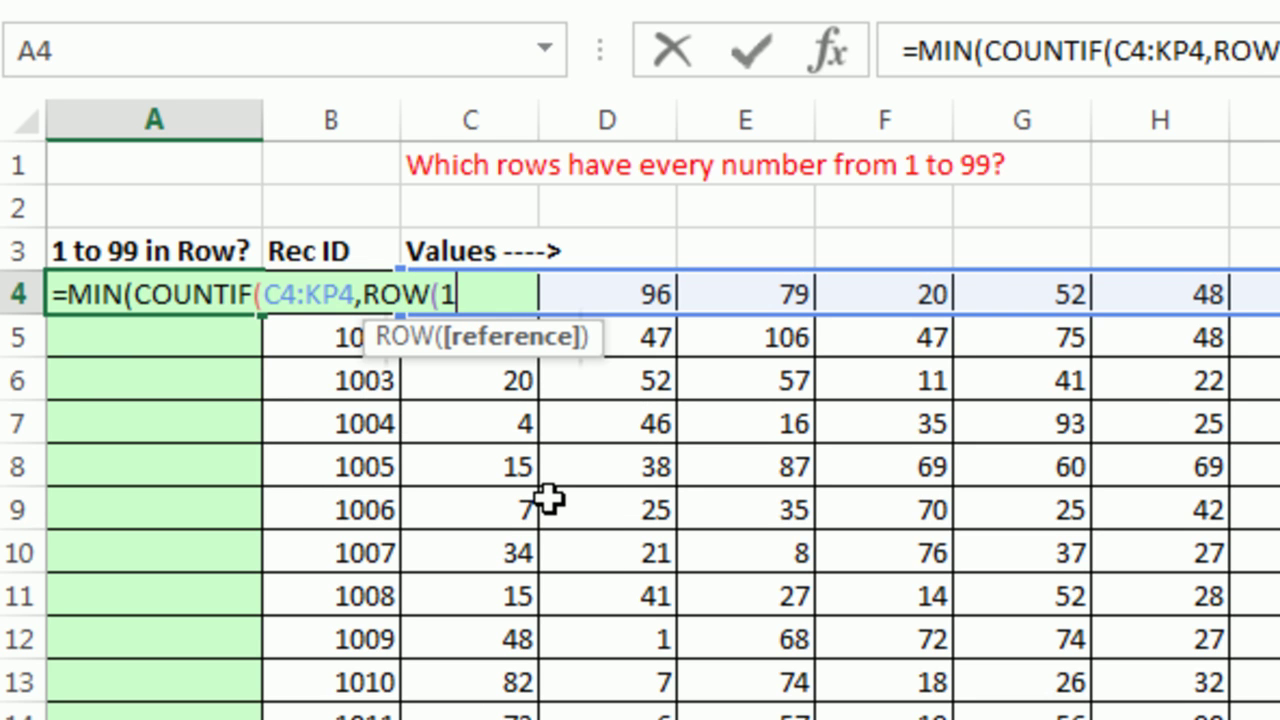
type(":99")
key("F4")
type(")")
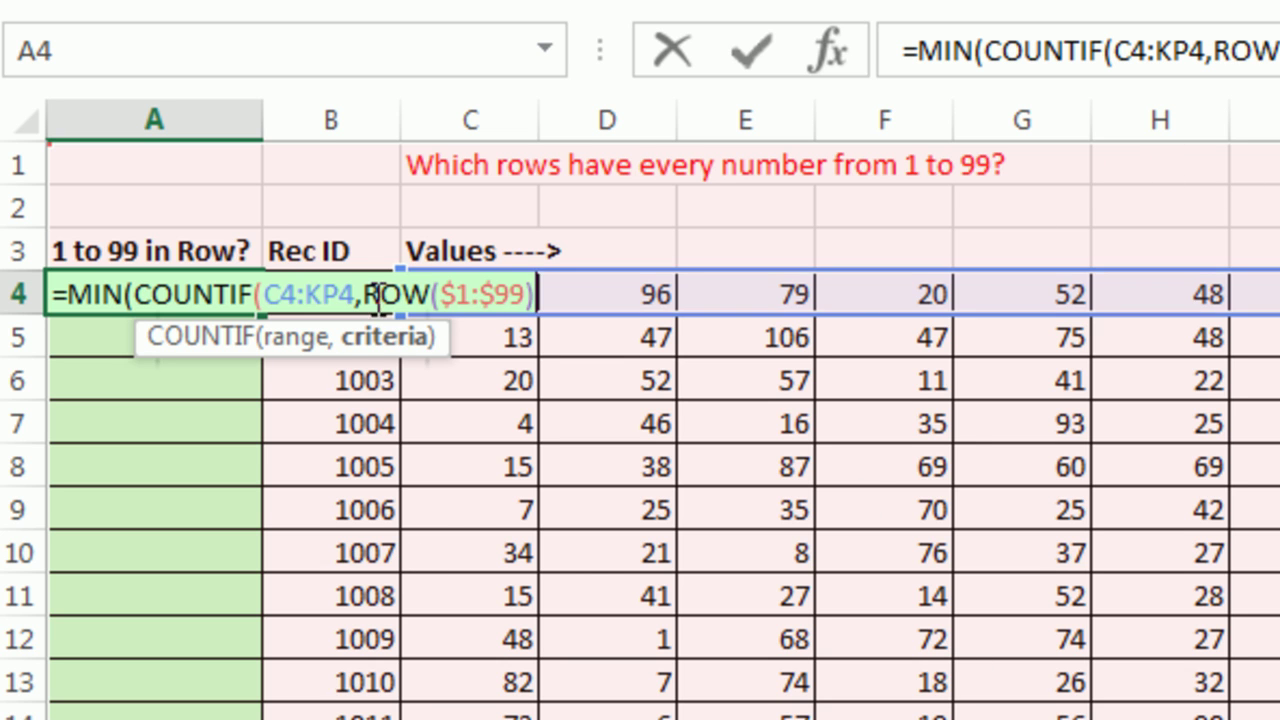
left_click_drag(366, 294, 540, 291)
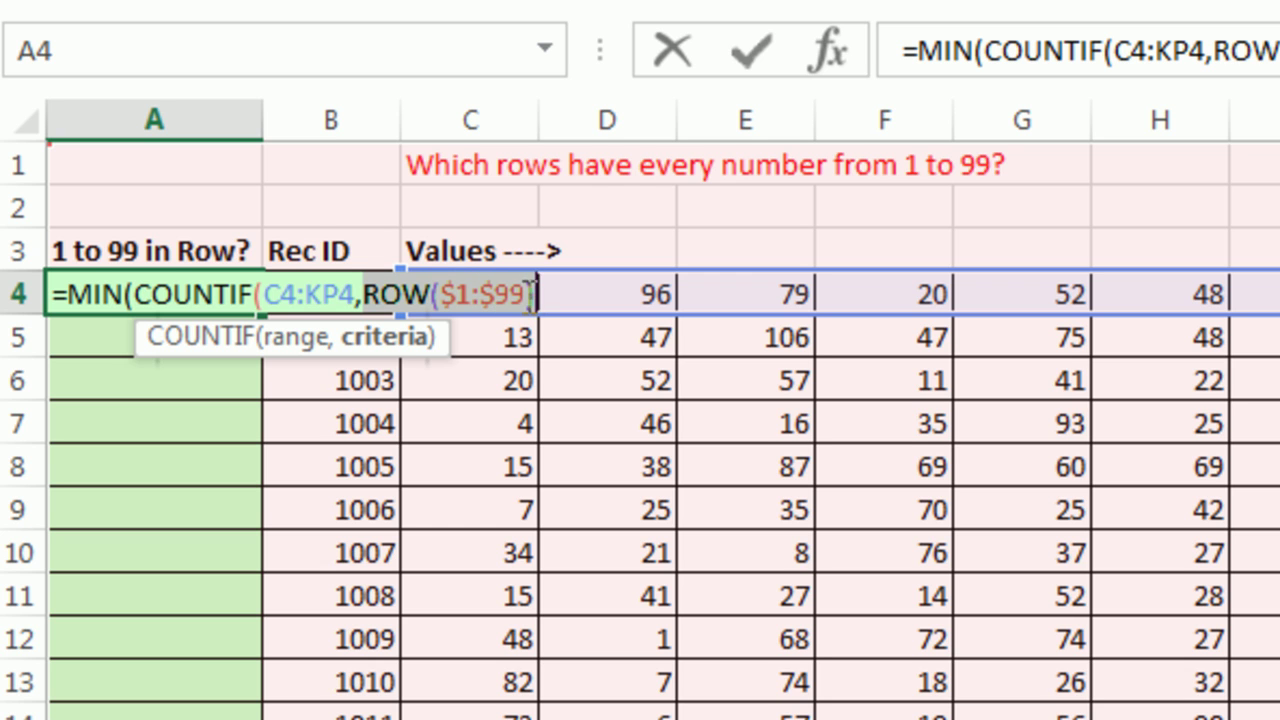
left_click_drag(443, 300, 1103, 334)
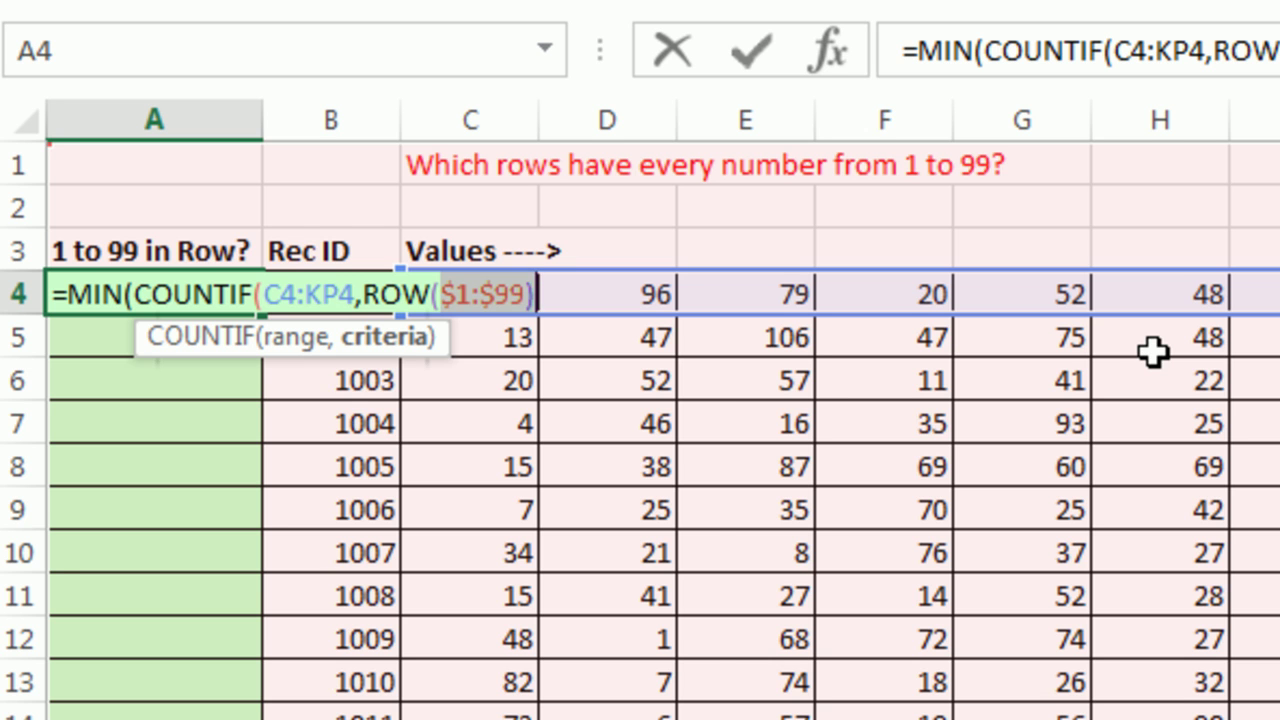
- Replace the reference with INDIRECT("1:99") and preview the criteria as 1 through 99 with F9
type("INDEX(")
key("BackSpace")
key("BackSpace")
key("BackSpace")
key("BackSpace")
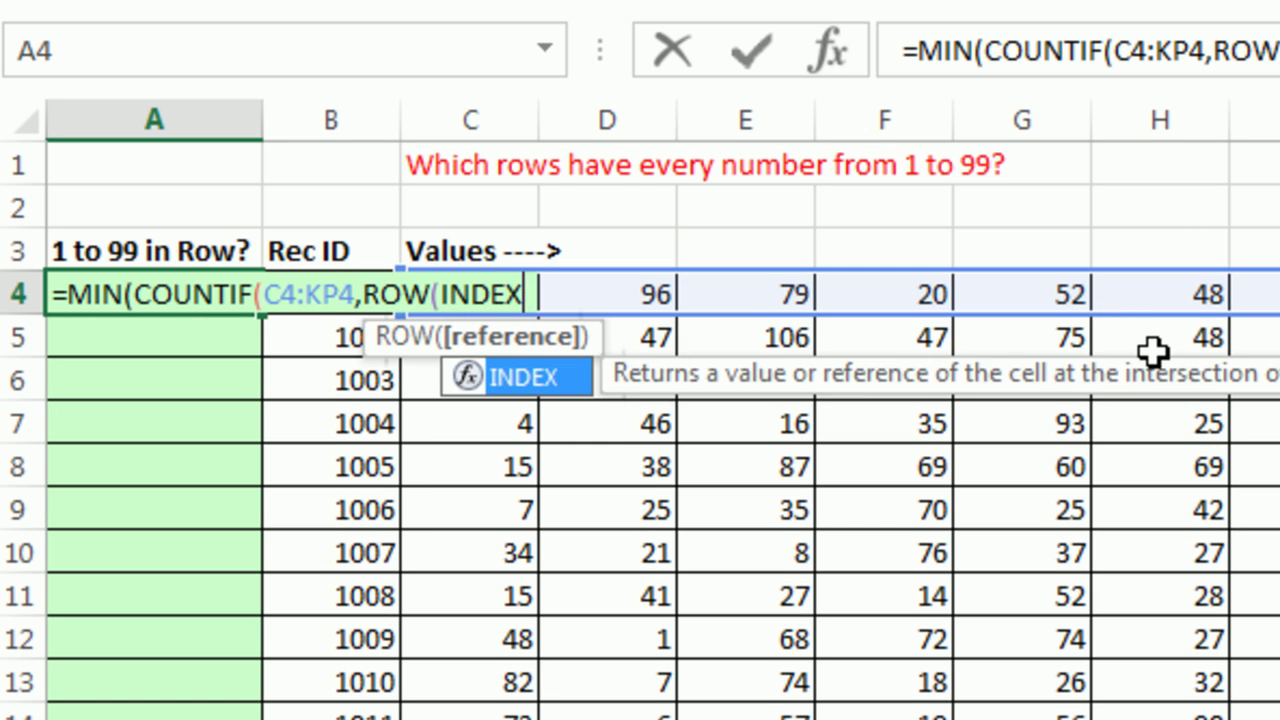
type("d")
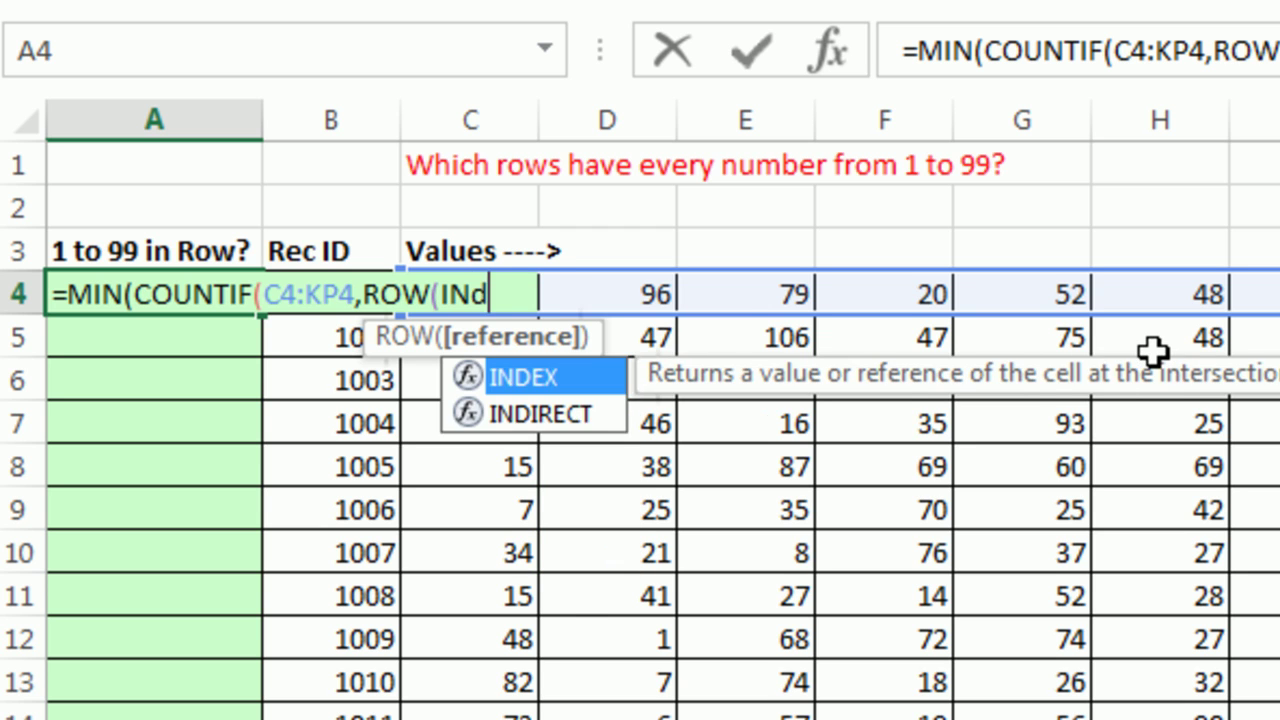
key("Down")
key("Tab")
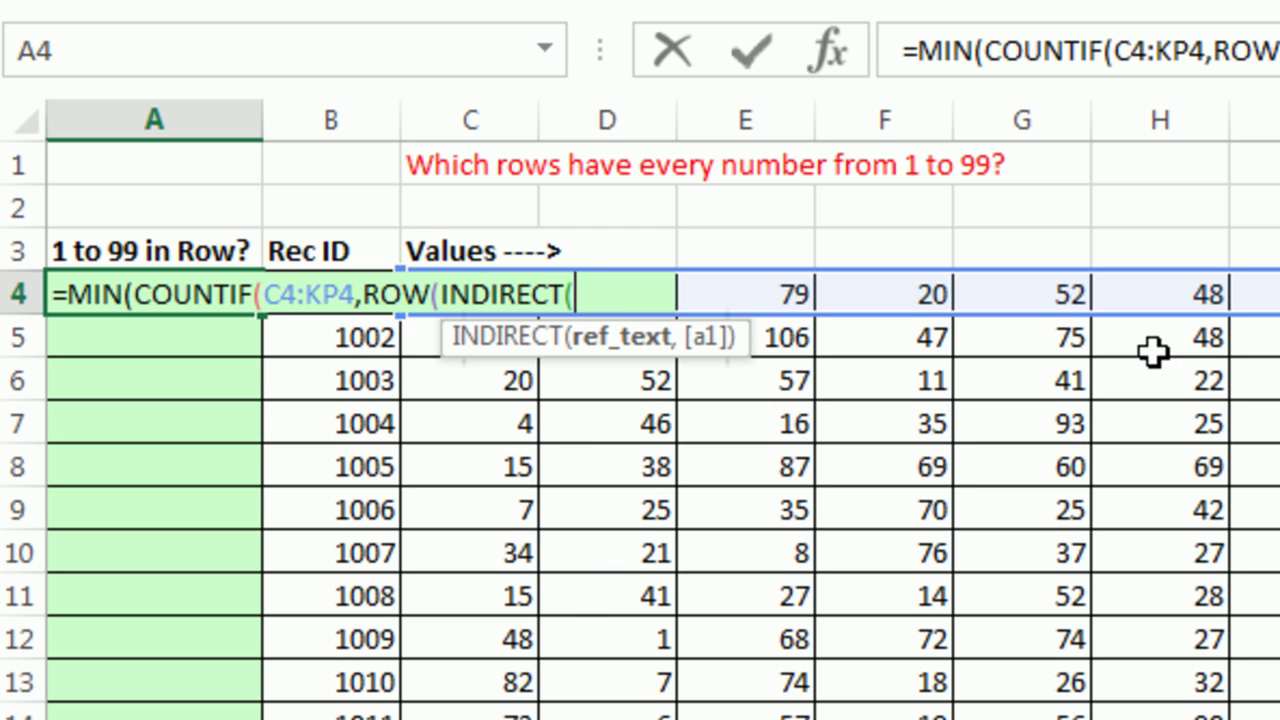
type("\"1:9")
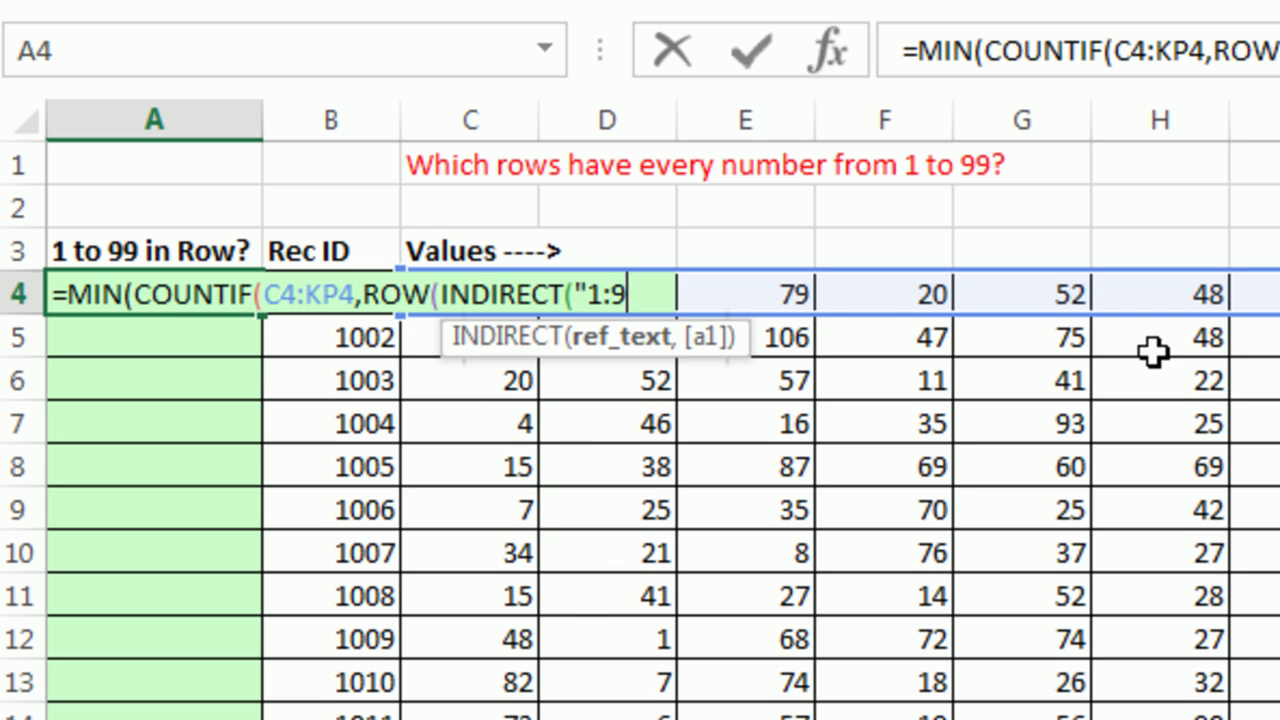
type("9\")")
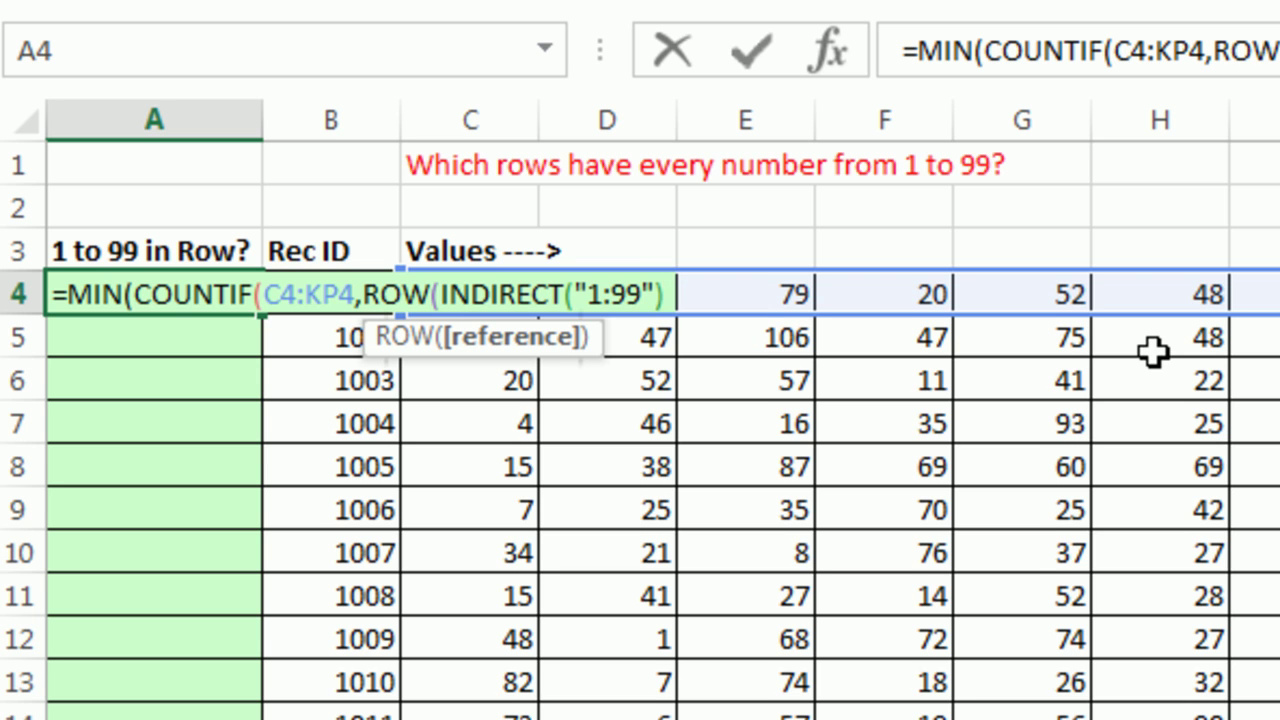
type(")")
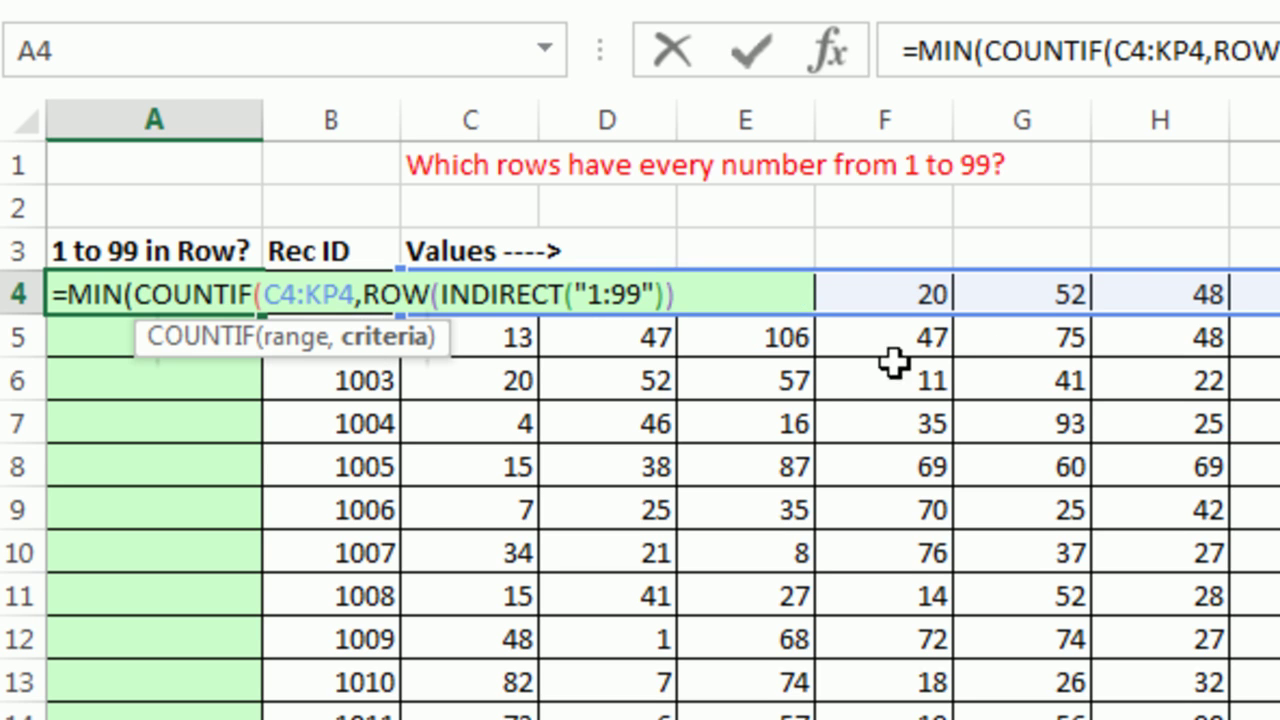
left_click(415, 340)
key("F9")
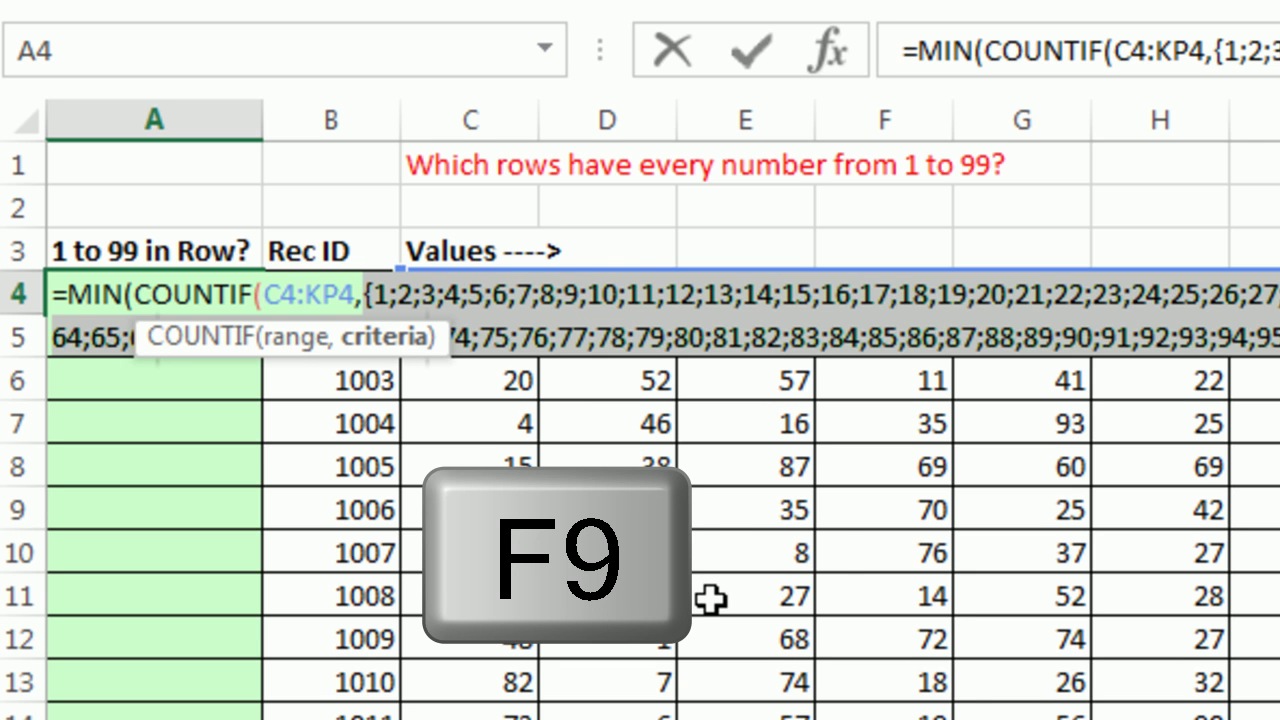
- Close MIN, hard-code the criteria as the constant {1;2;…;99} with F9, and commit A4
key("ctrl+z")
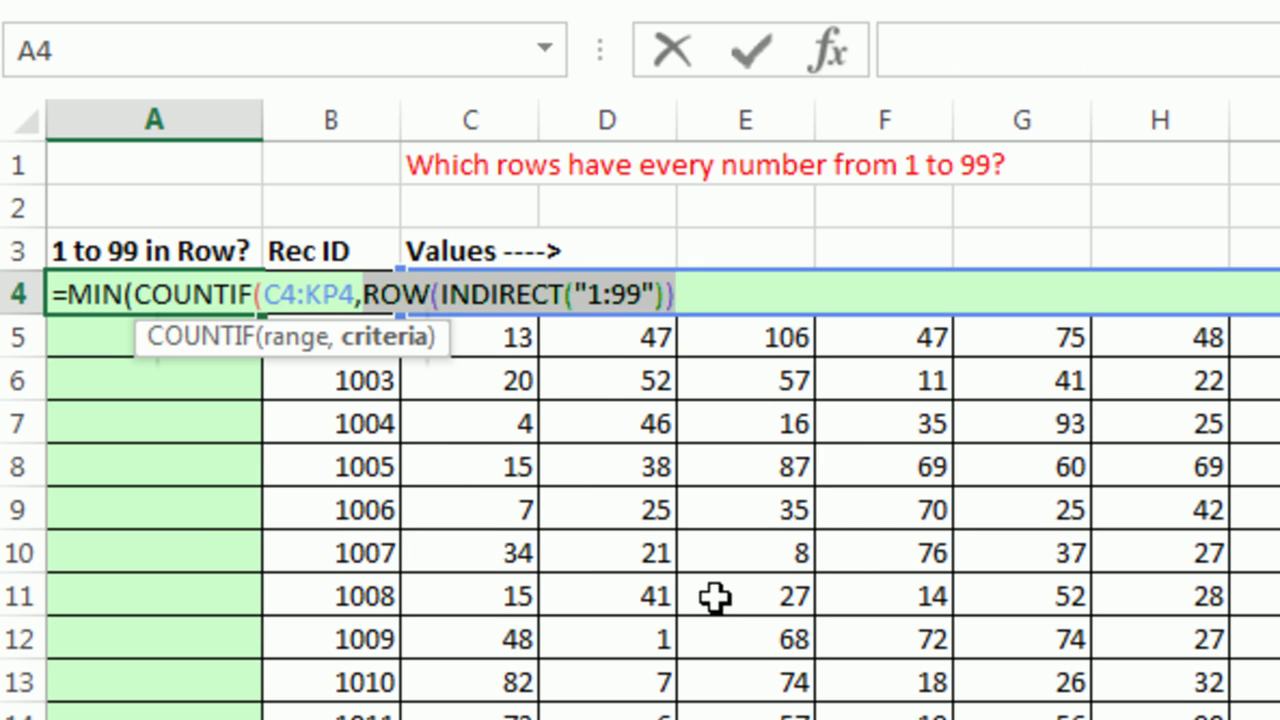
left_click(706, 300)
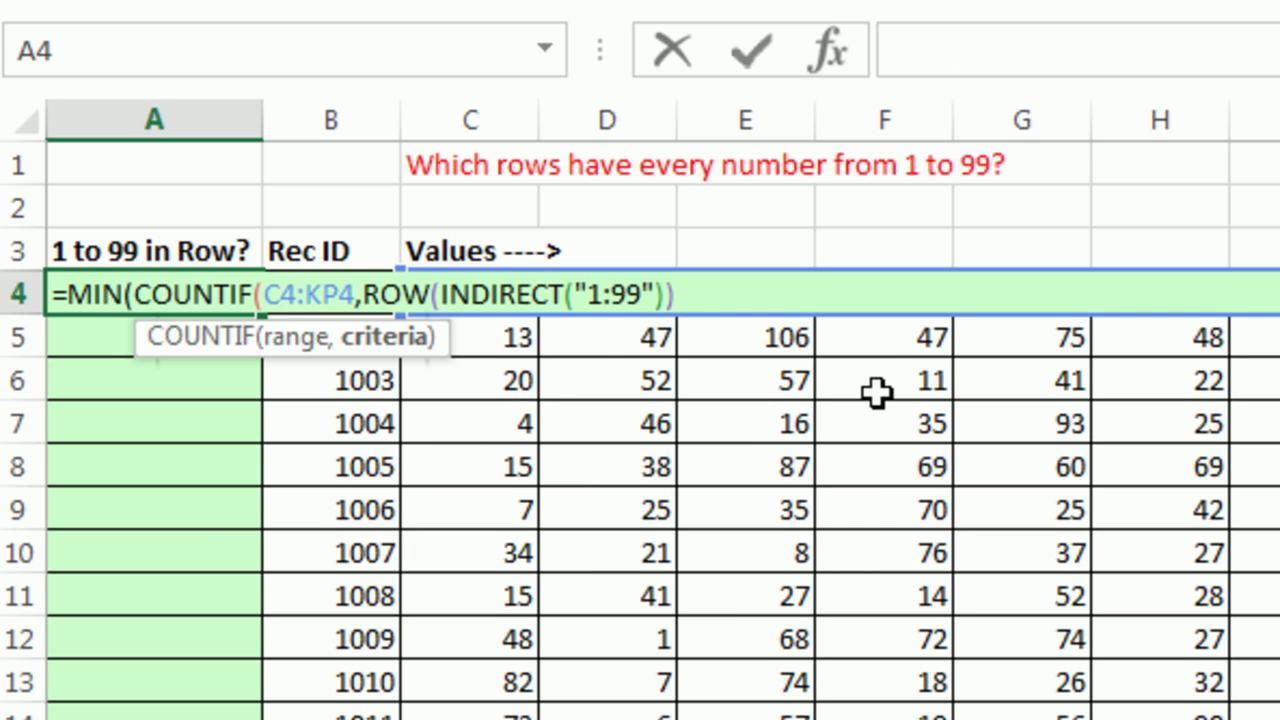
type(")")
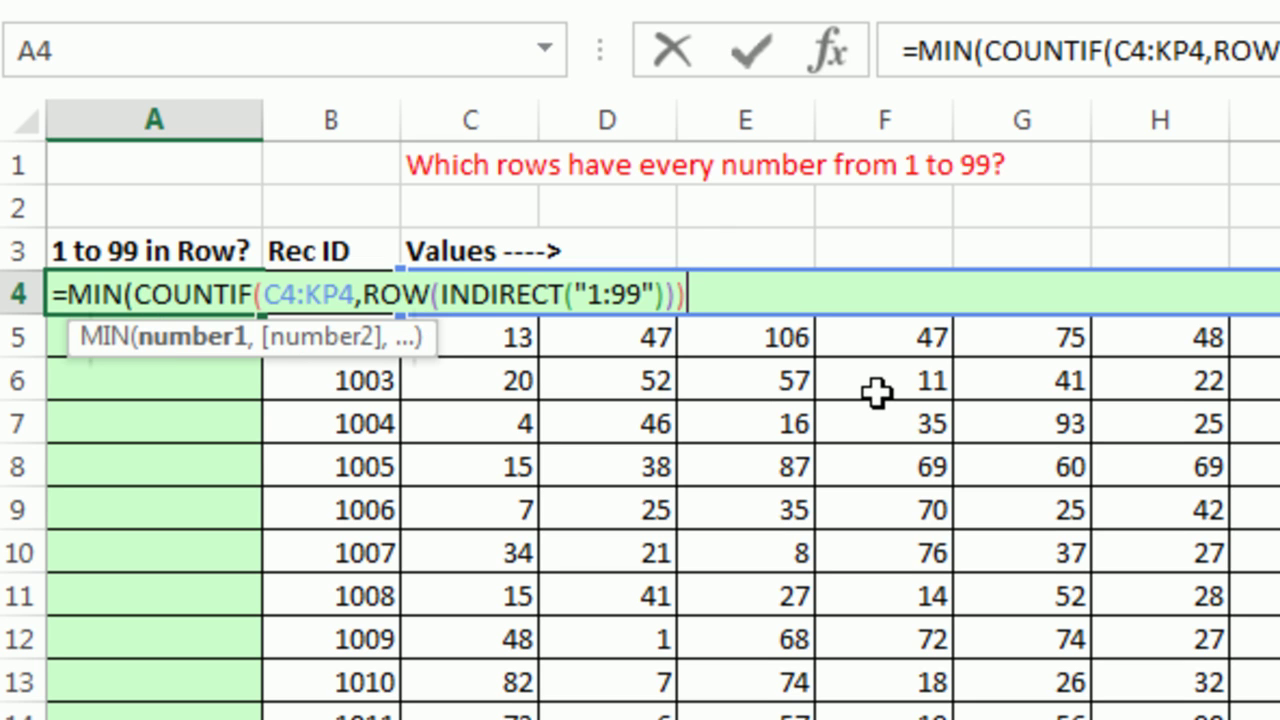
type(")")
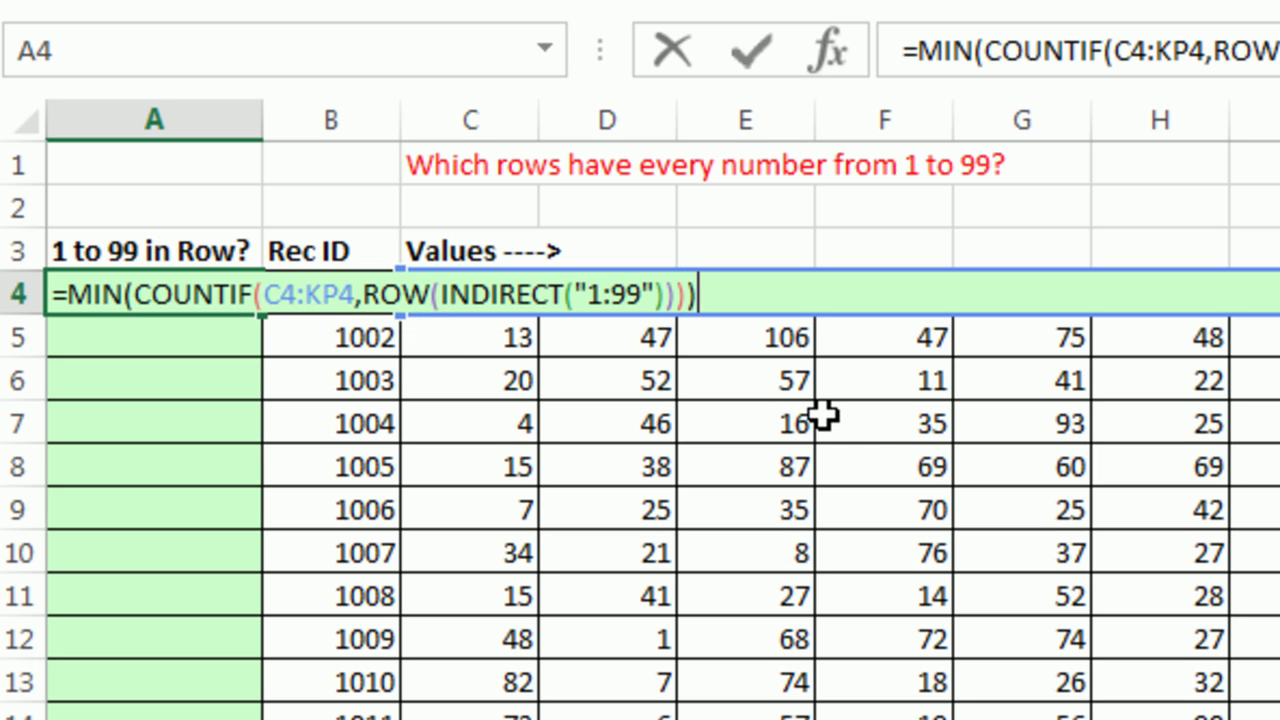
left_click(363, 292)
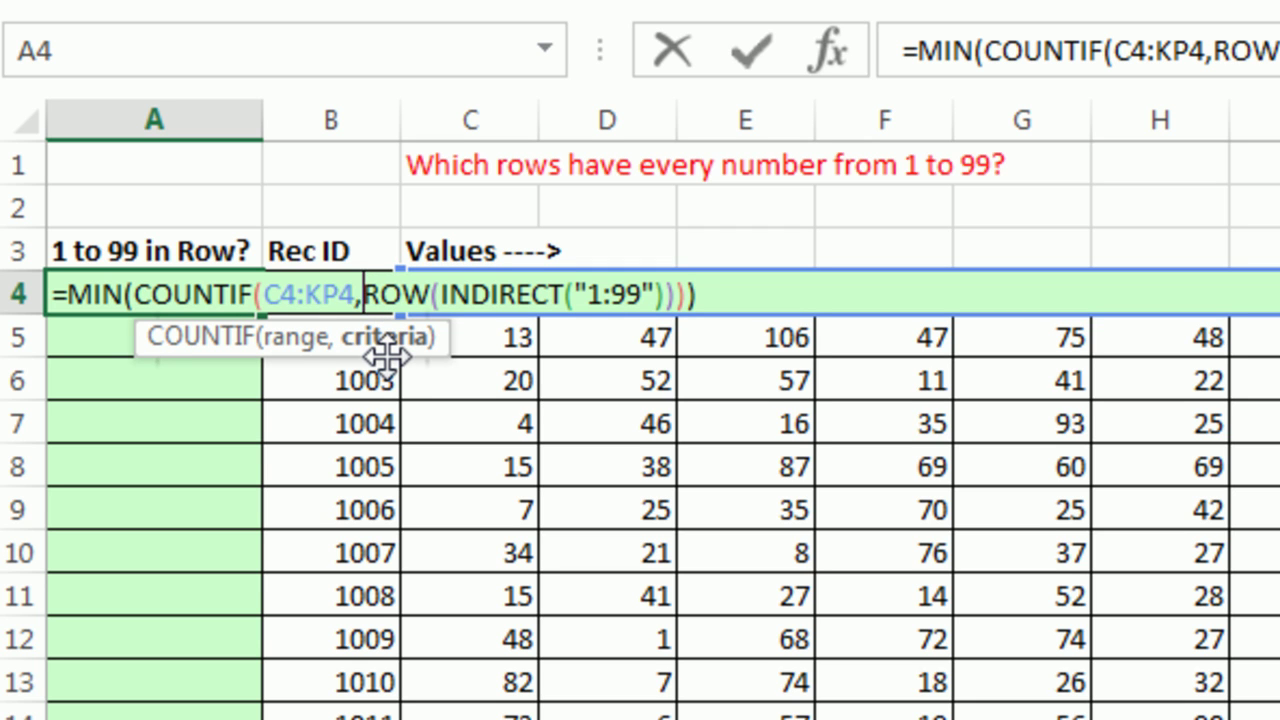
left_click(395, 337)
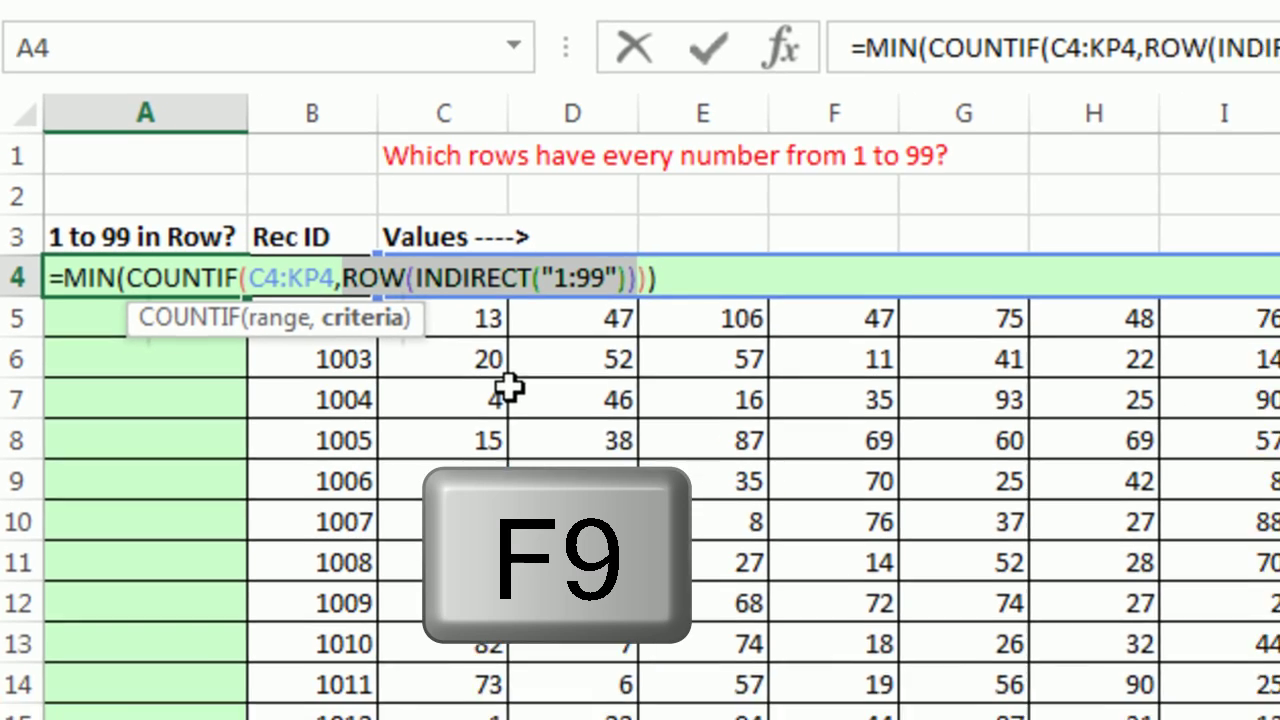
key("F9")
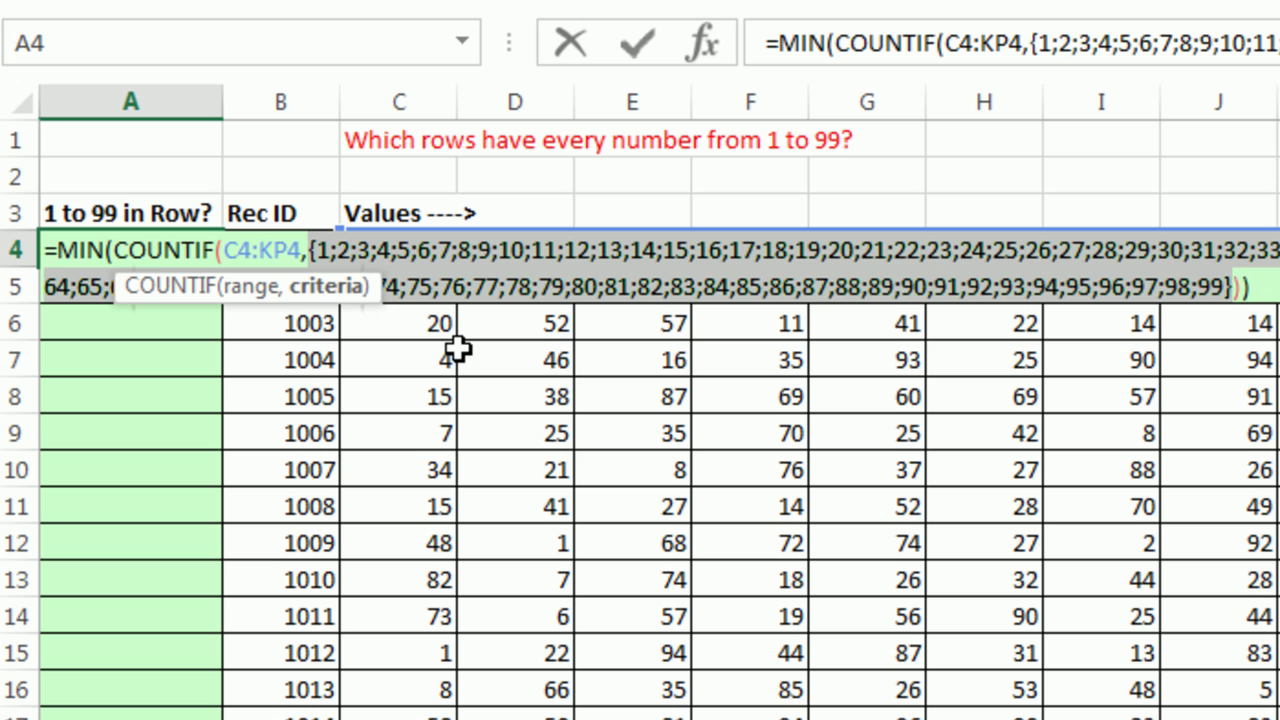
left_click_drag(372, 298, 646, 394)
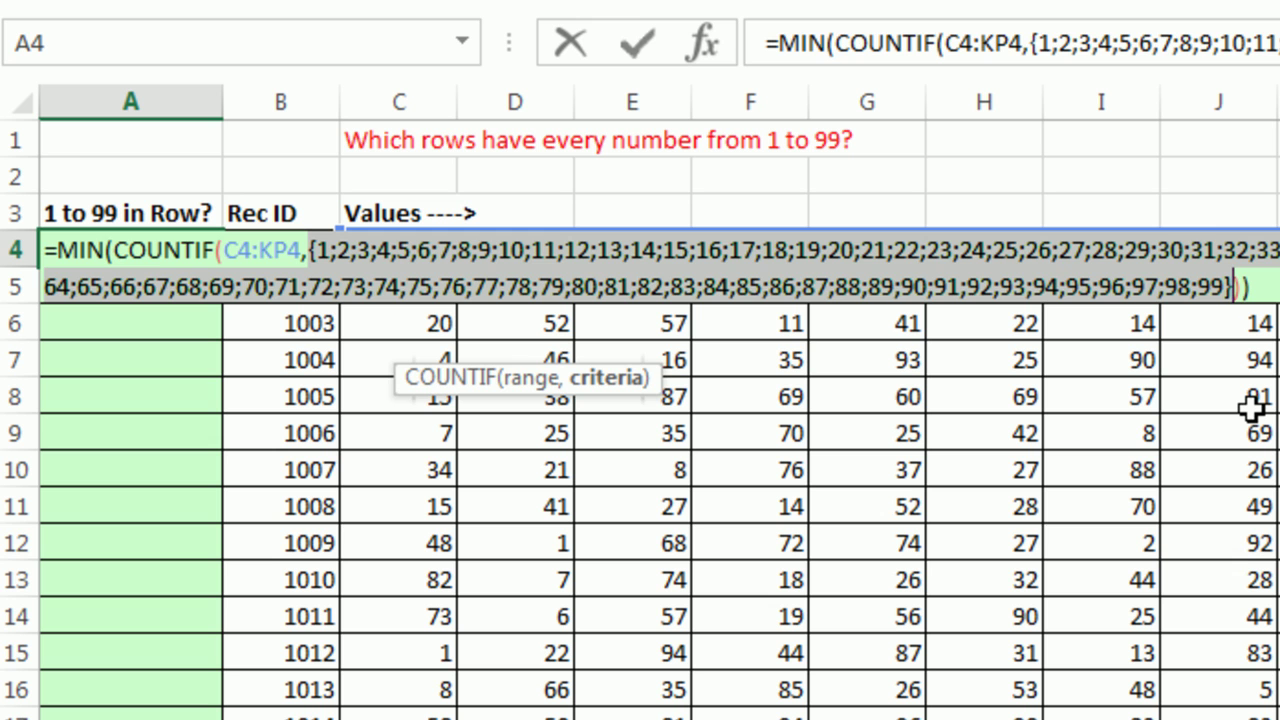
key("ctrl+Return")
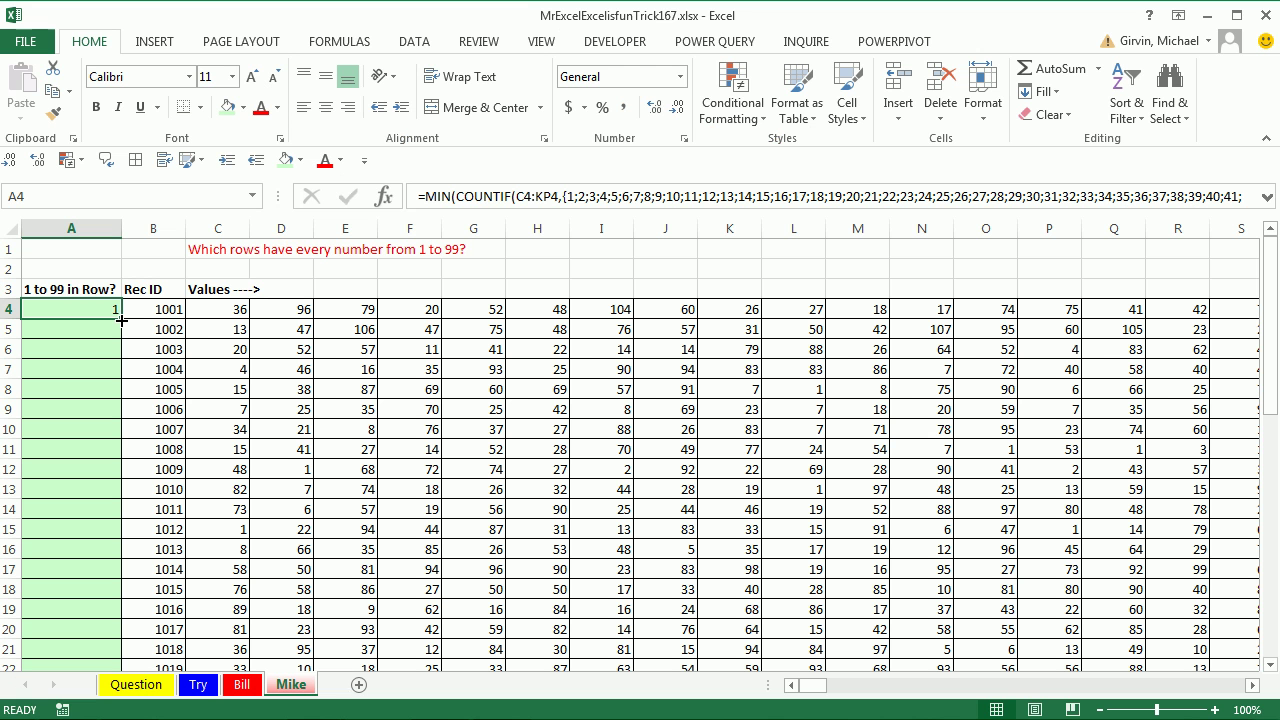
- Fill A4's MIN(COUNTIFS) flag formula down column A and inspect the copy in A6
double_click(121, 320)
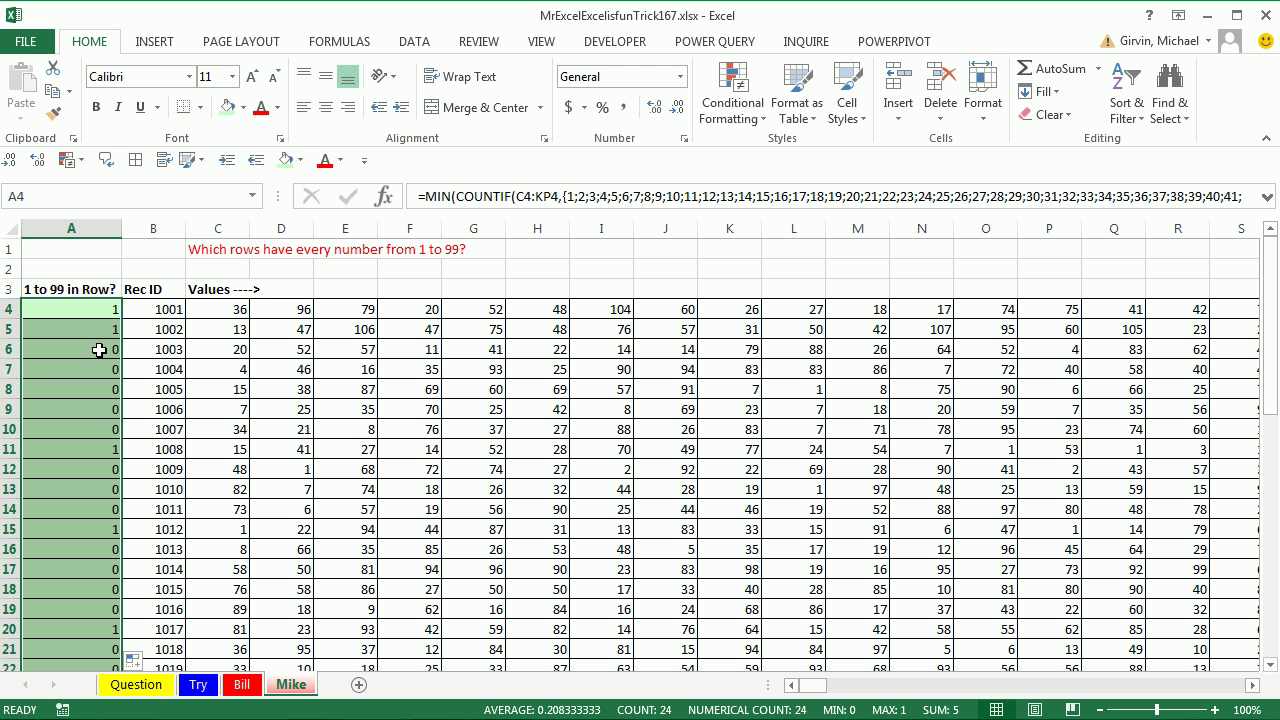
double_click(100, 349)
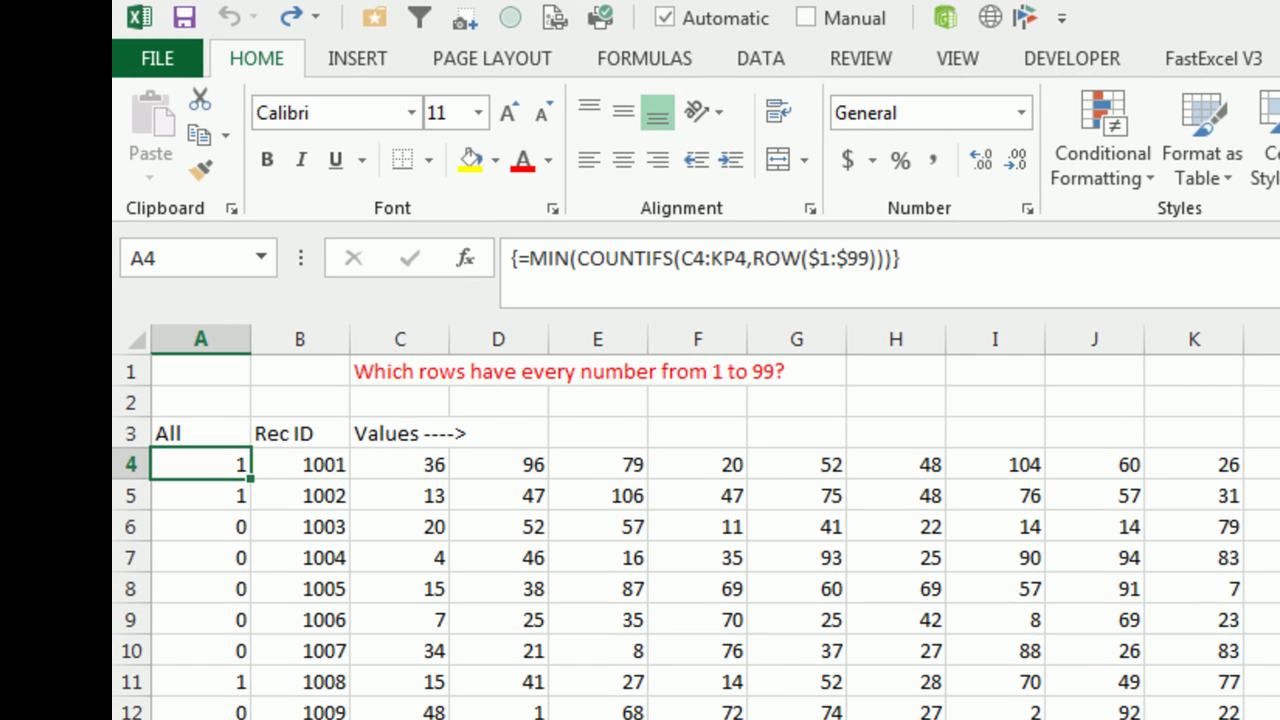
- Enter =MATCH(ROW($1:$99),C4:KP4,0) in A4 to look up numbers 1–99 across row 4
type("=MATCH(")
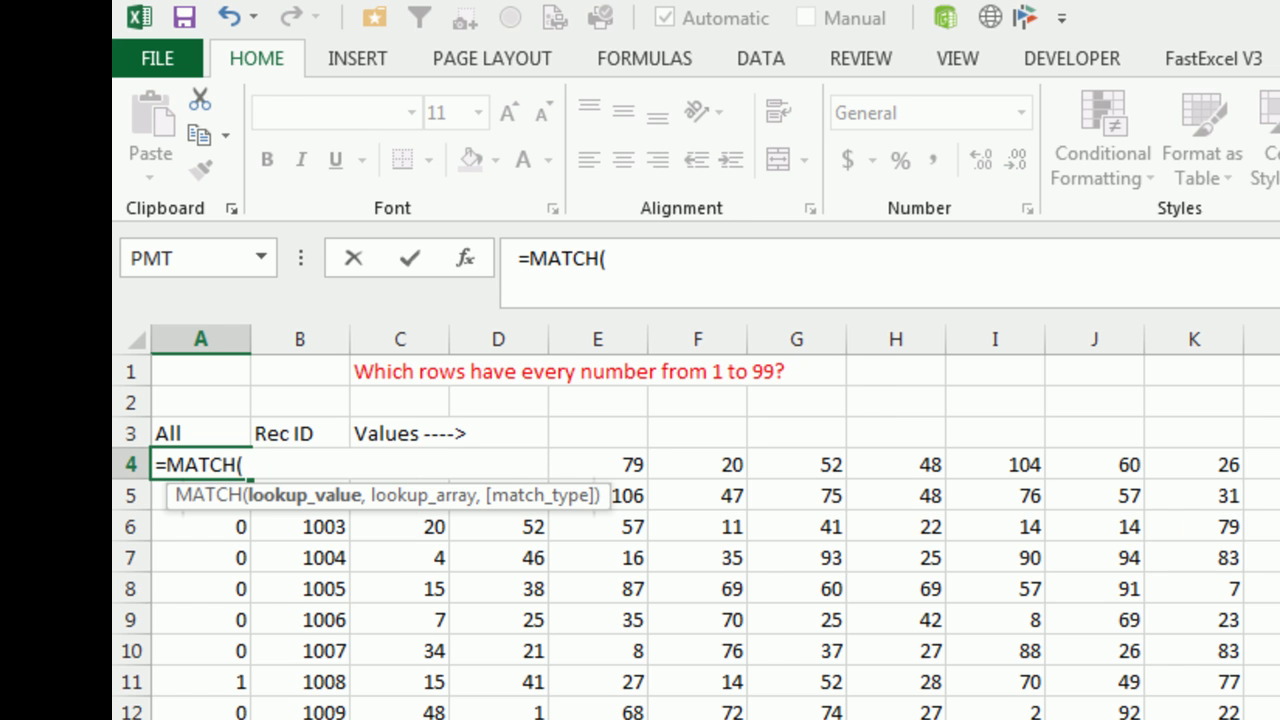
type("ROW(1:99")
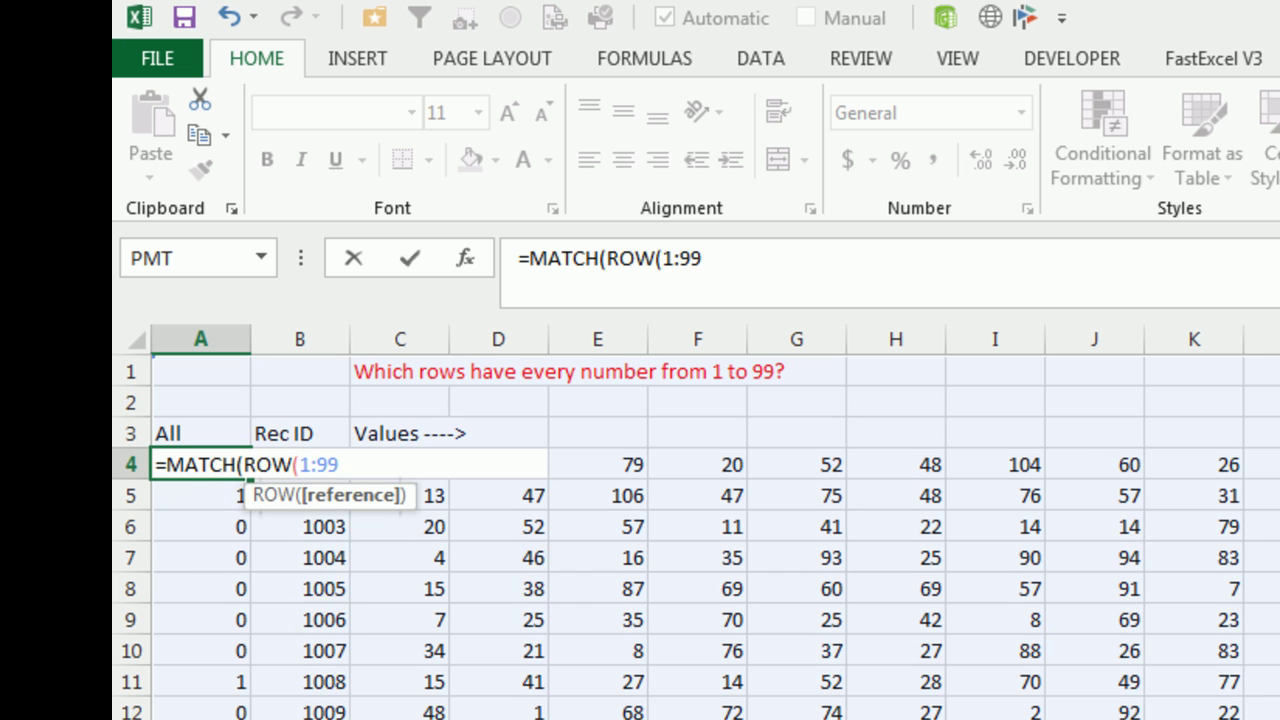
key("F4")
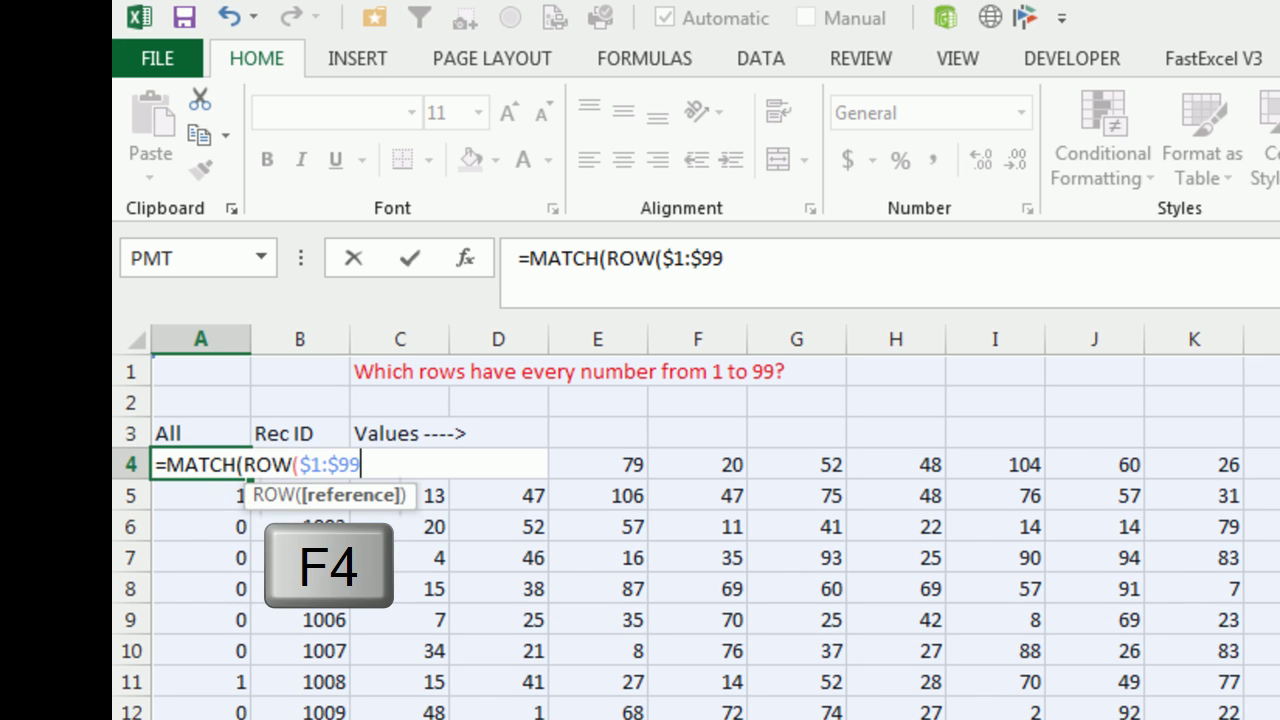
type("),")
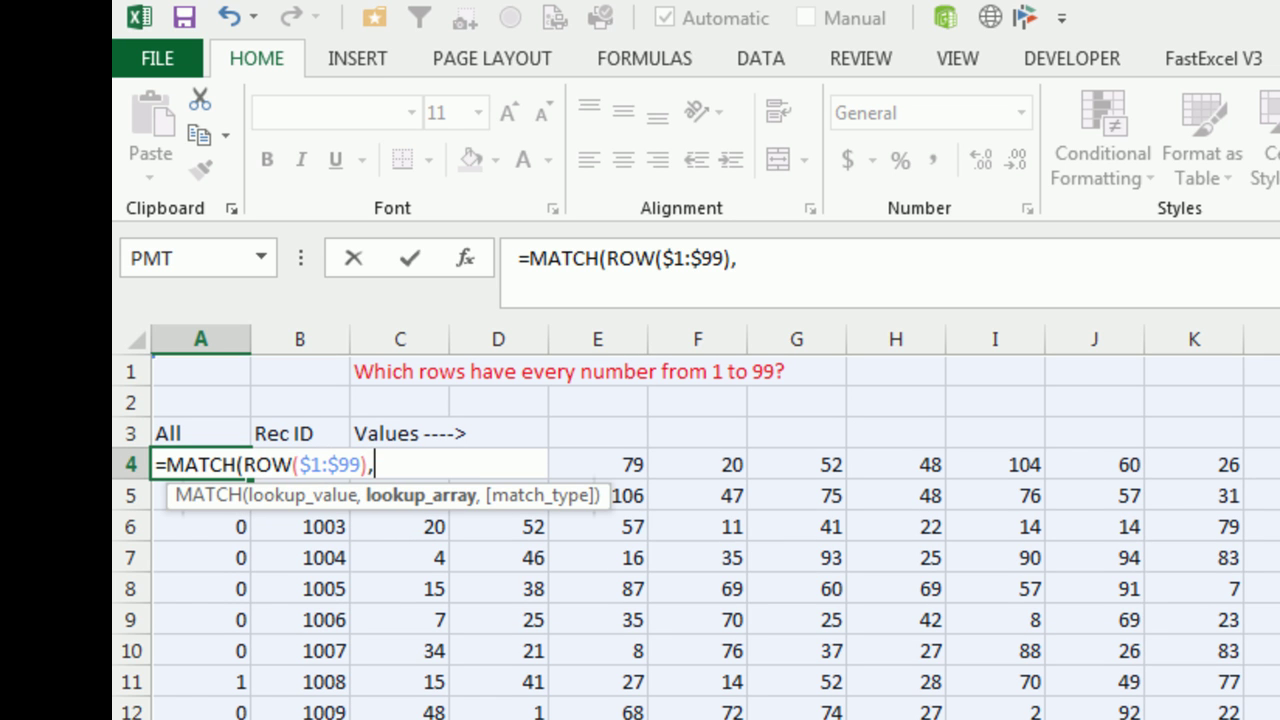
key("Right")
key("Right")
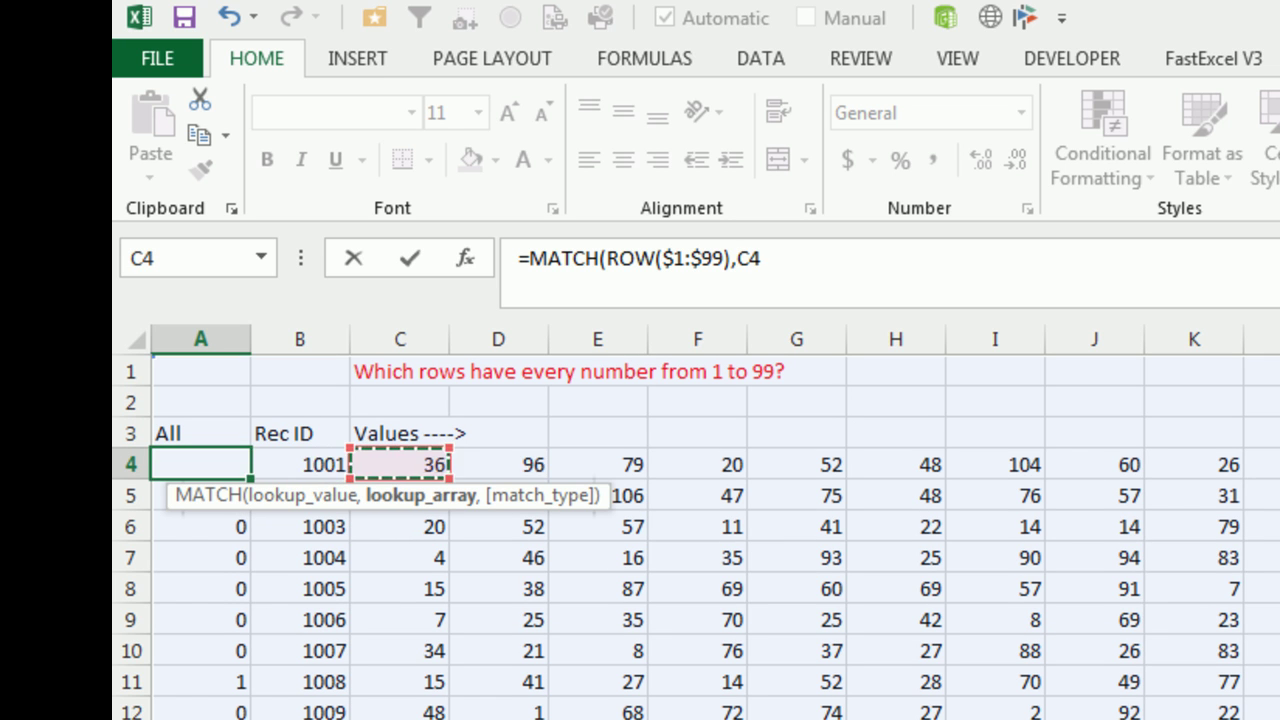
key("ctrl+shift+Right")
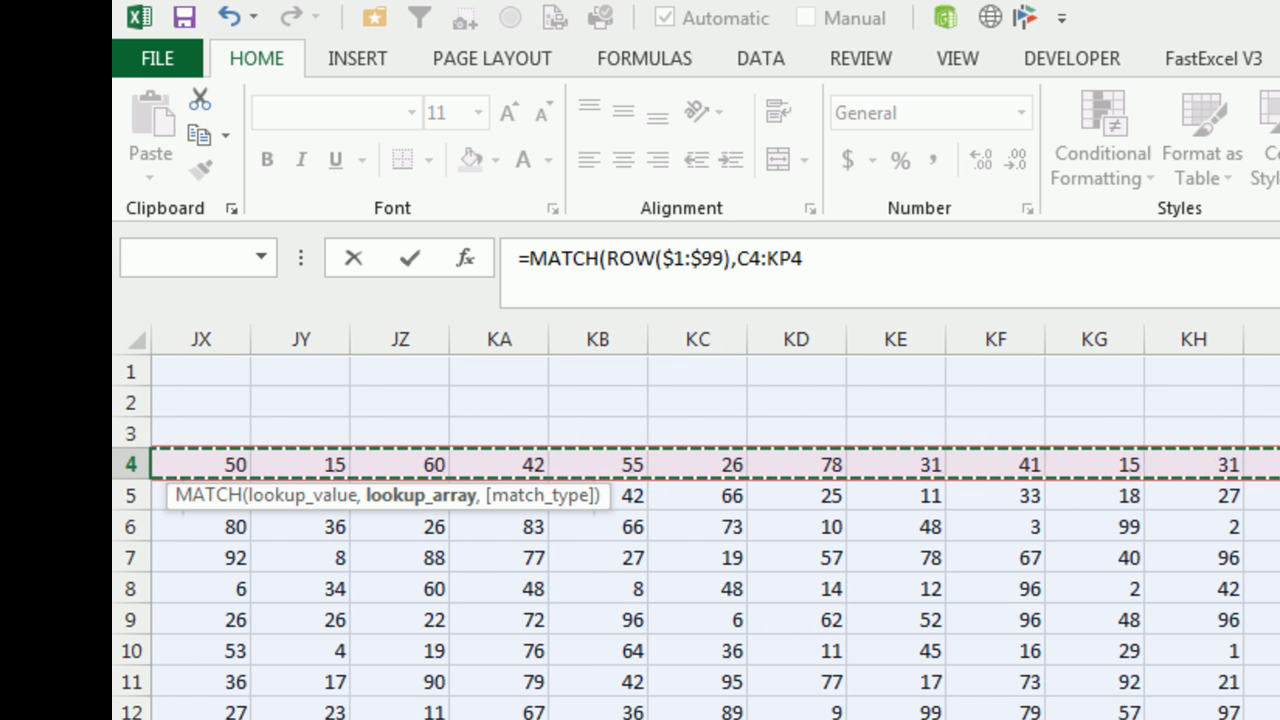
type(",0)")
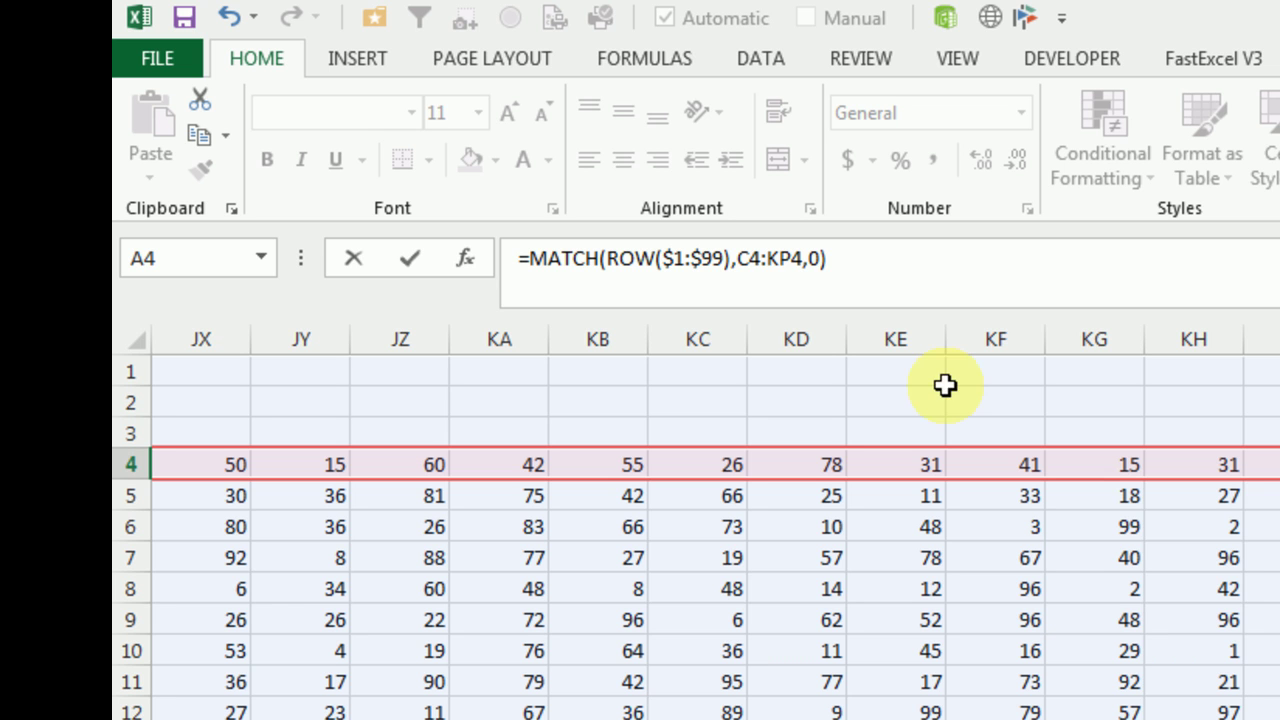
- Wrap A4's MATCH formula in SUM(...)
left_click(536, 258)
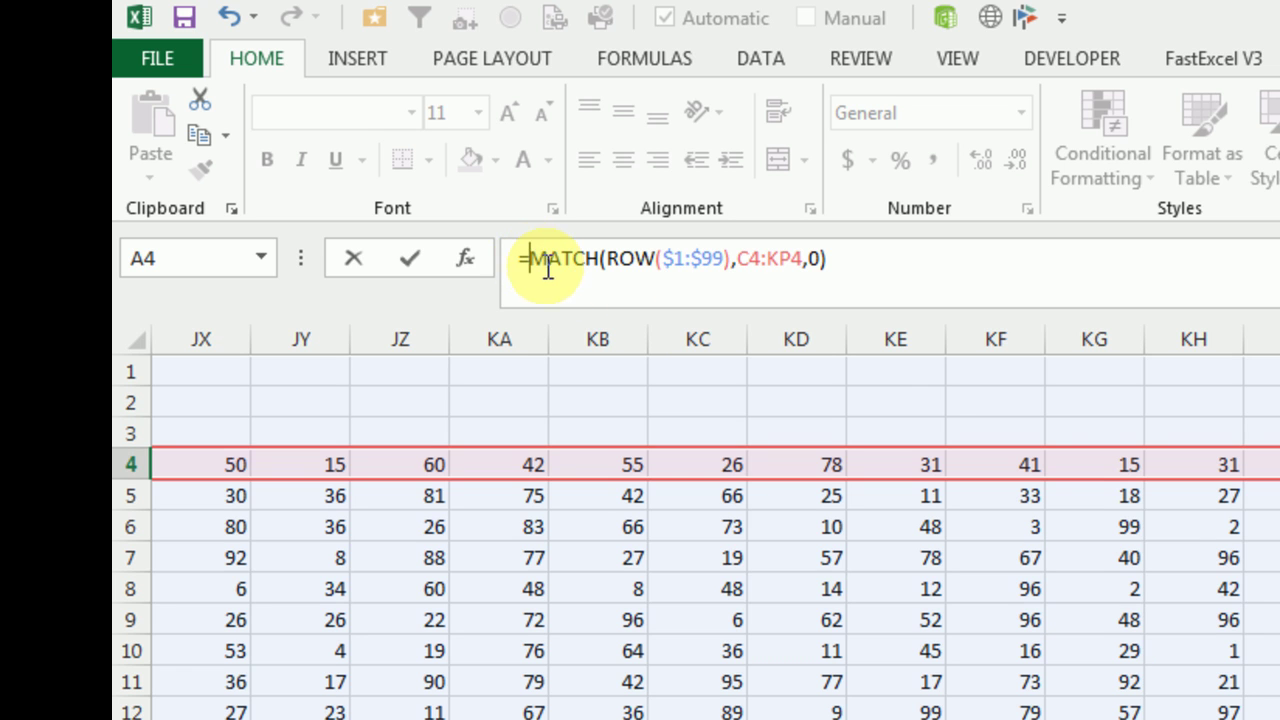
type("SUM(")
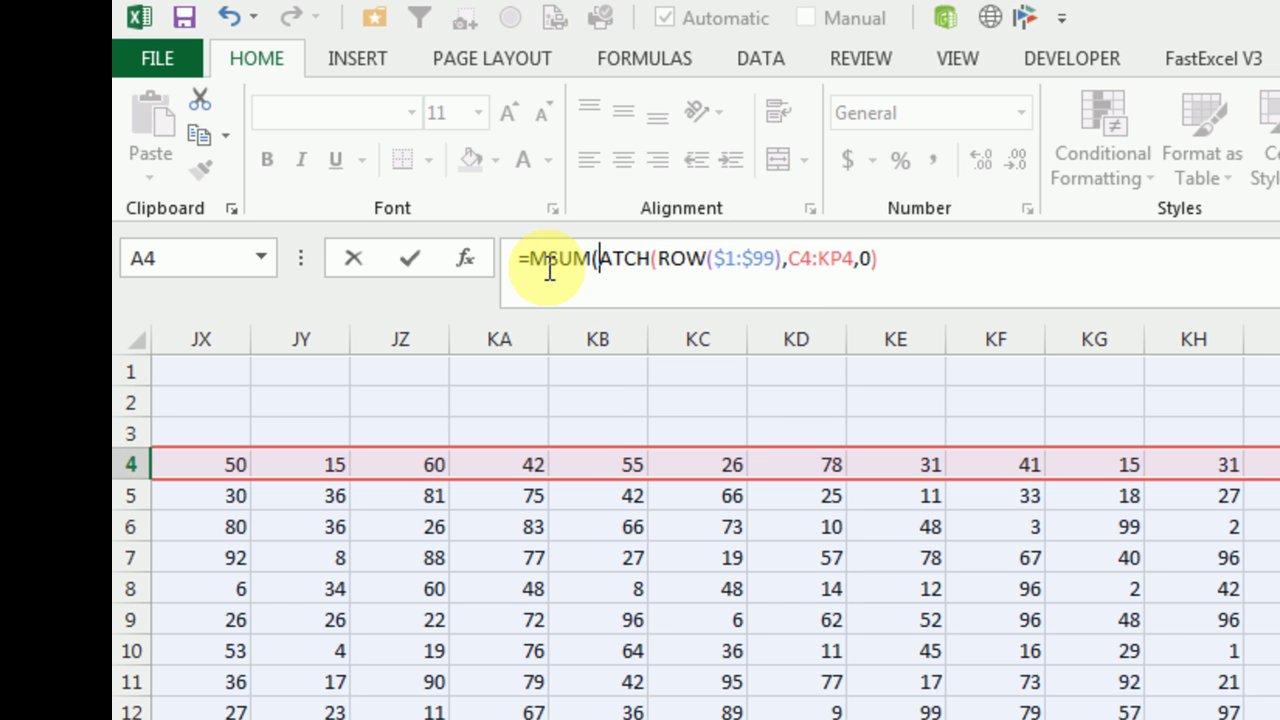
key("BackSpace")
key("BackSpace")
key("BackSpace")
key("BackSpace")
type("SUM(M")
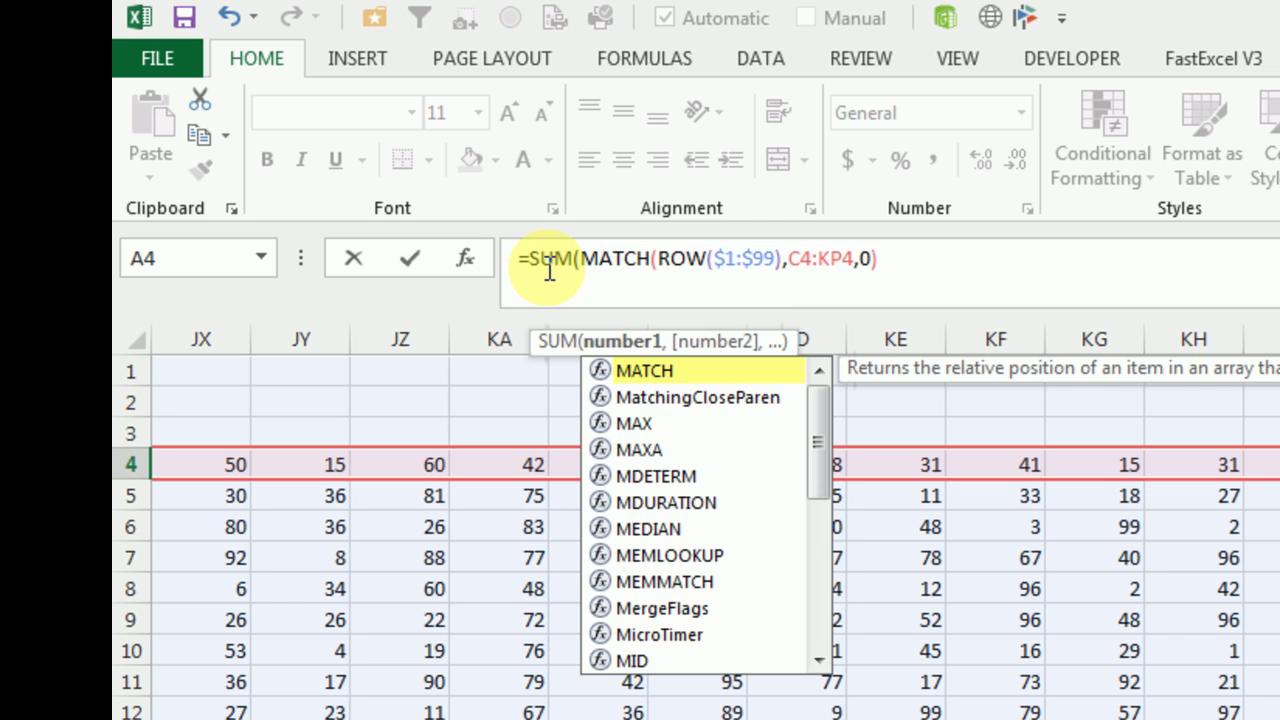
left_click(909, 268)
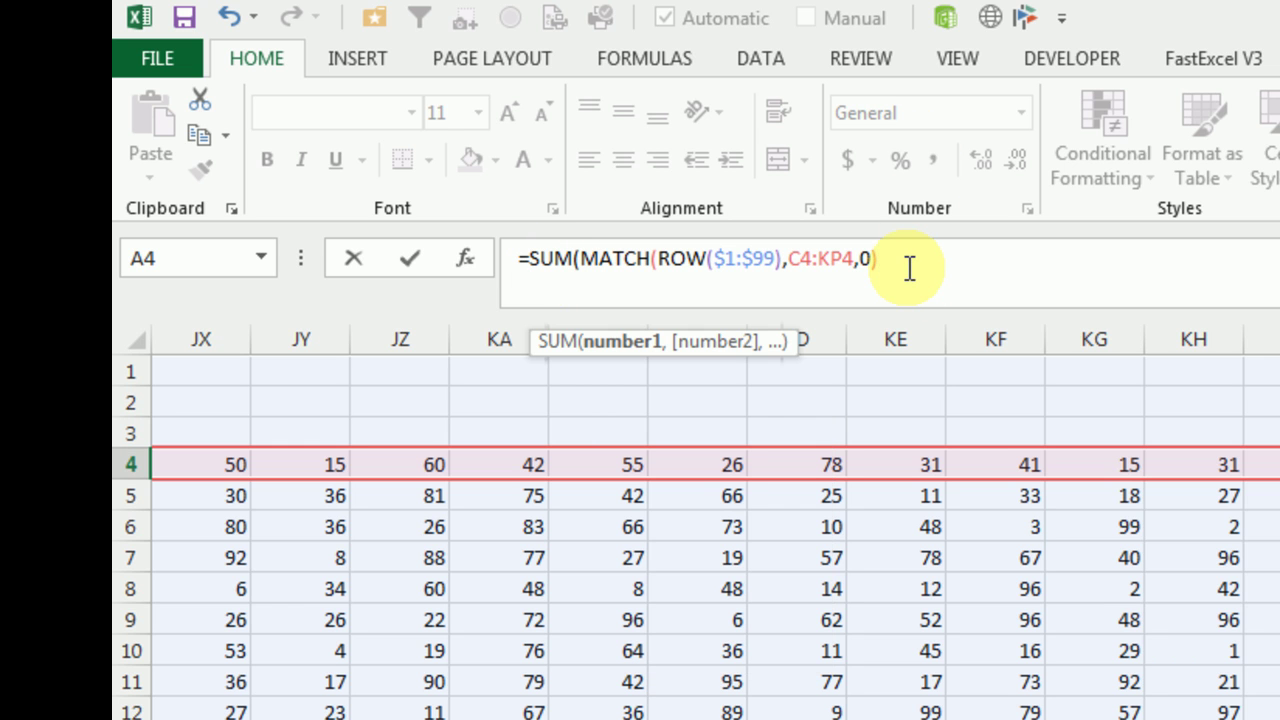
type(")")
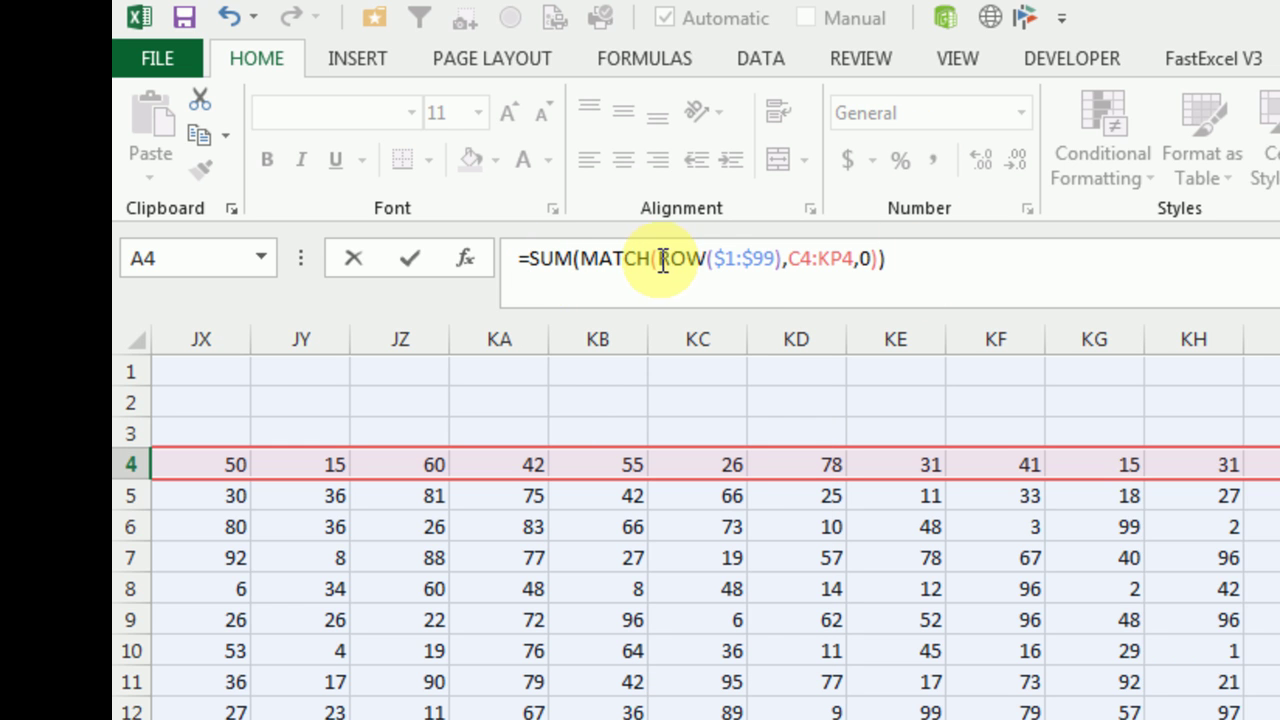
- Convert ROW($1:$99) into a literal 1–99 array with F9 and commit, returning 8305
left_click_drag(658, 260, 783, 259)
key("F9")
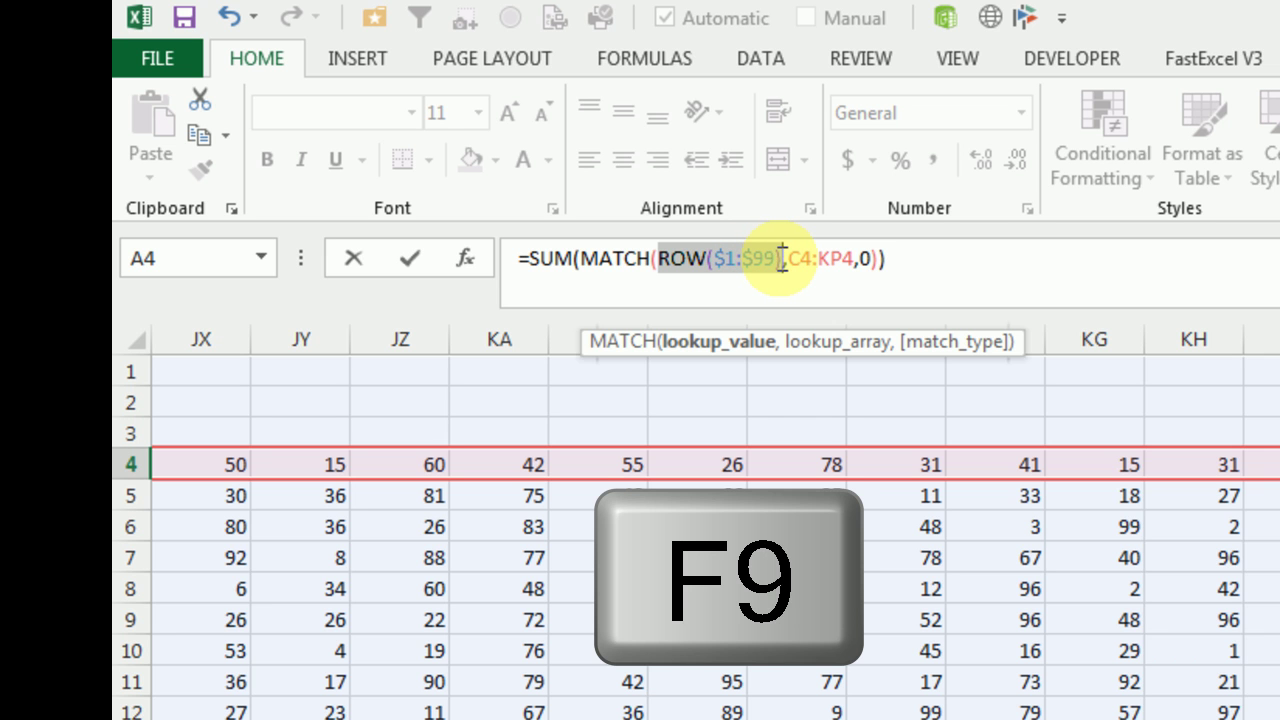
key("F9")
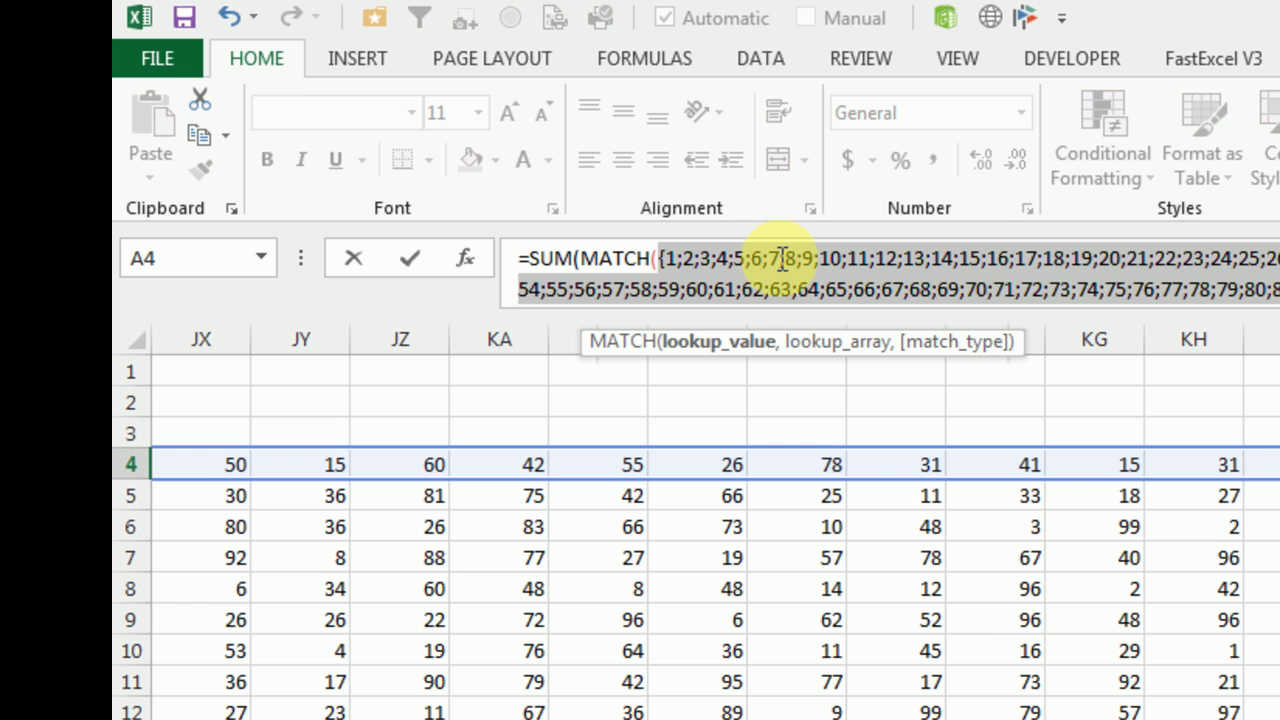
key("Return")
key("Up")
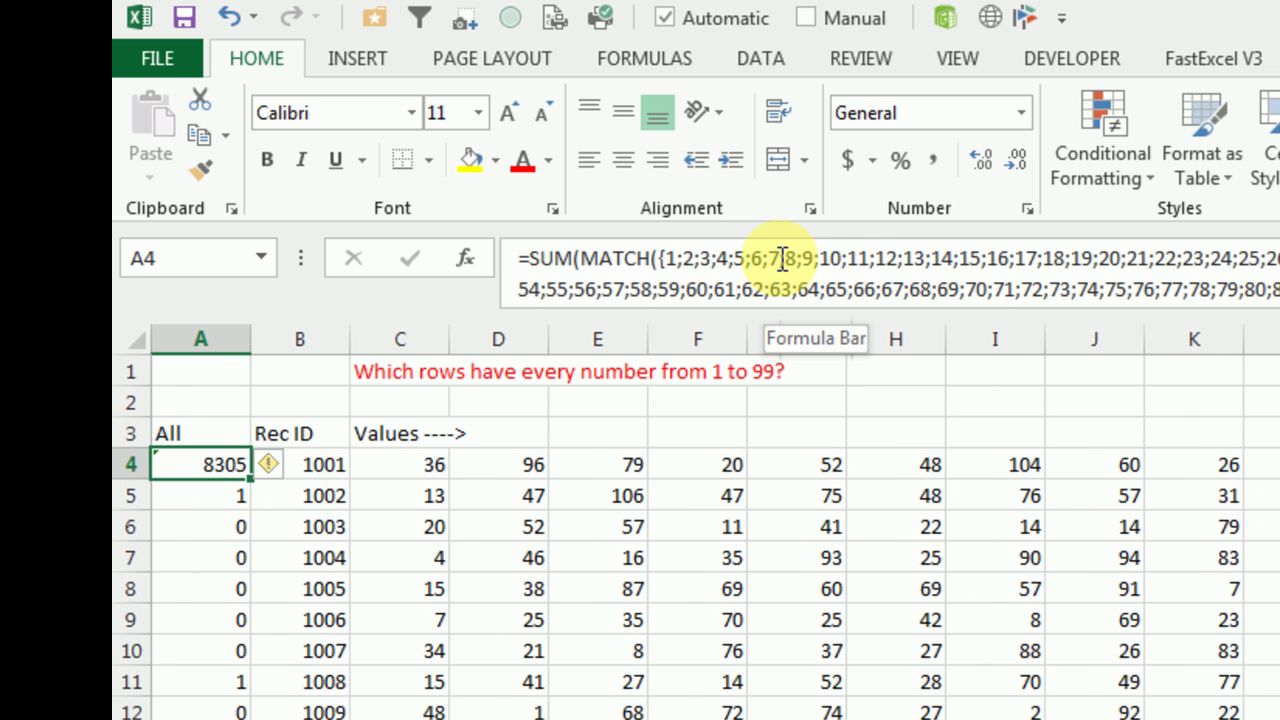
- Fill A4's SUM(MATCH) formula down the All MATCH column, then go to the Mike sheet
double_click(250, 481)
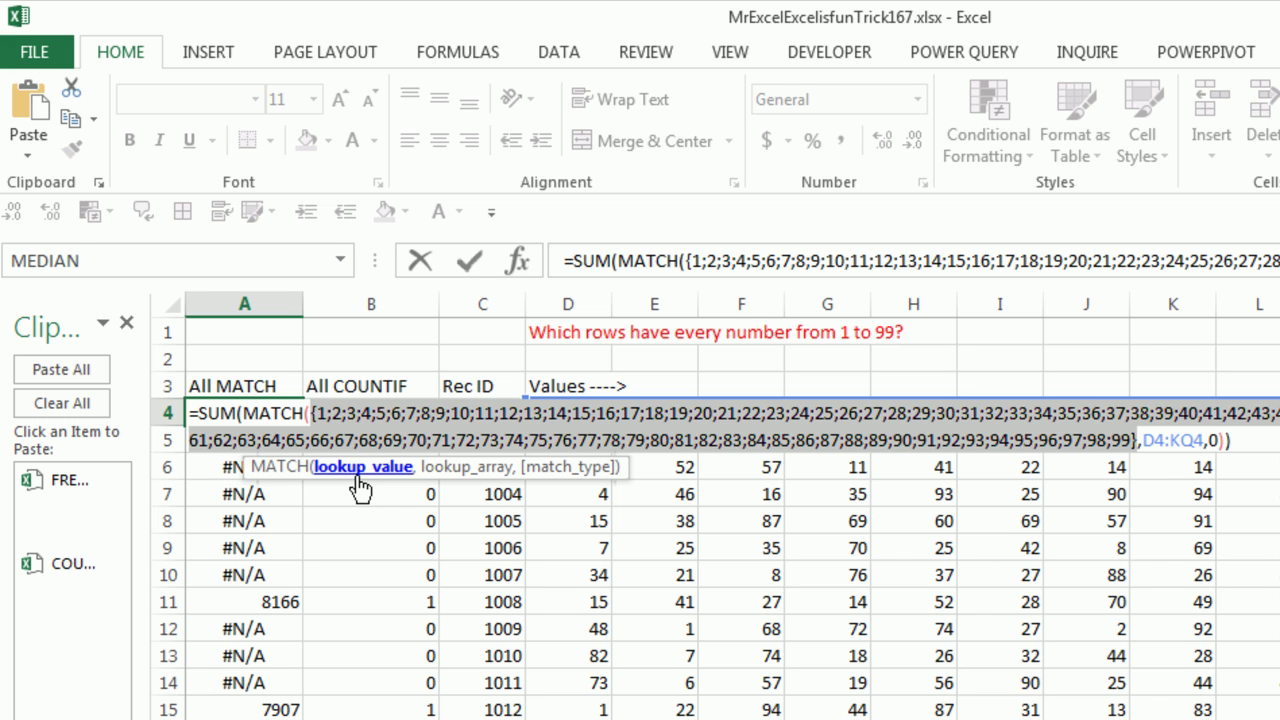
key("ctrl+Return")
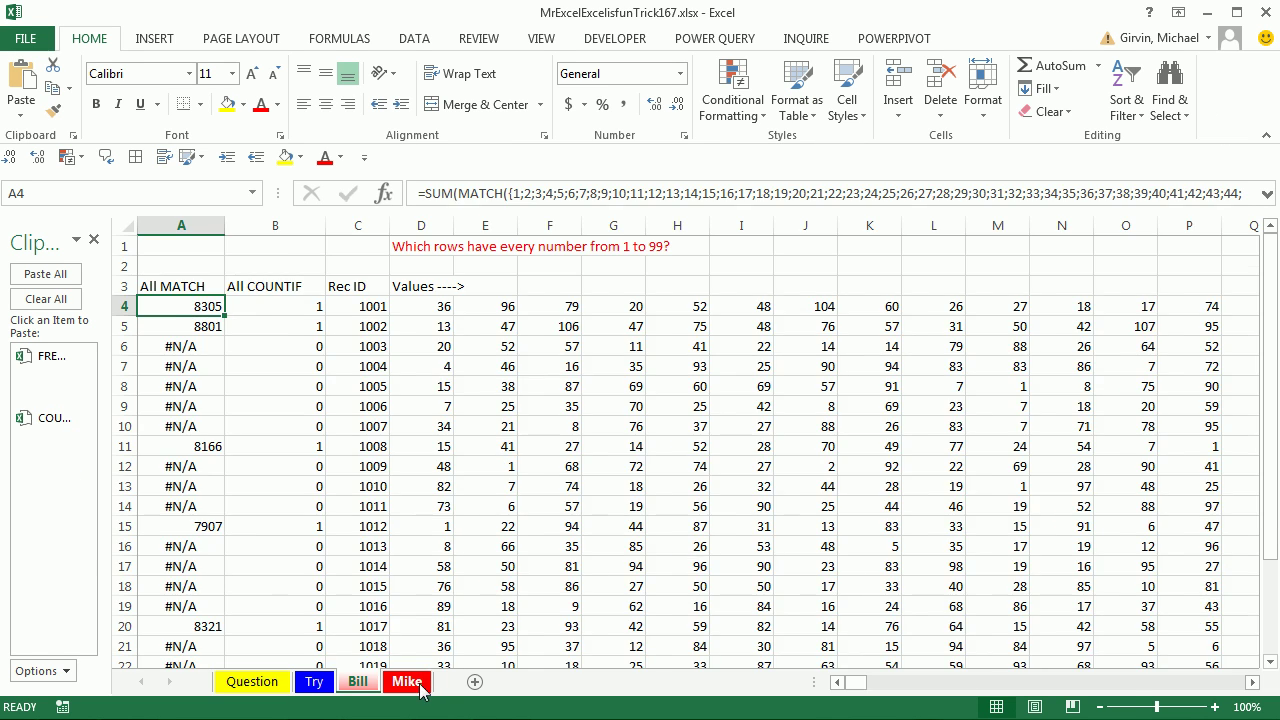
left_click(421, 687)
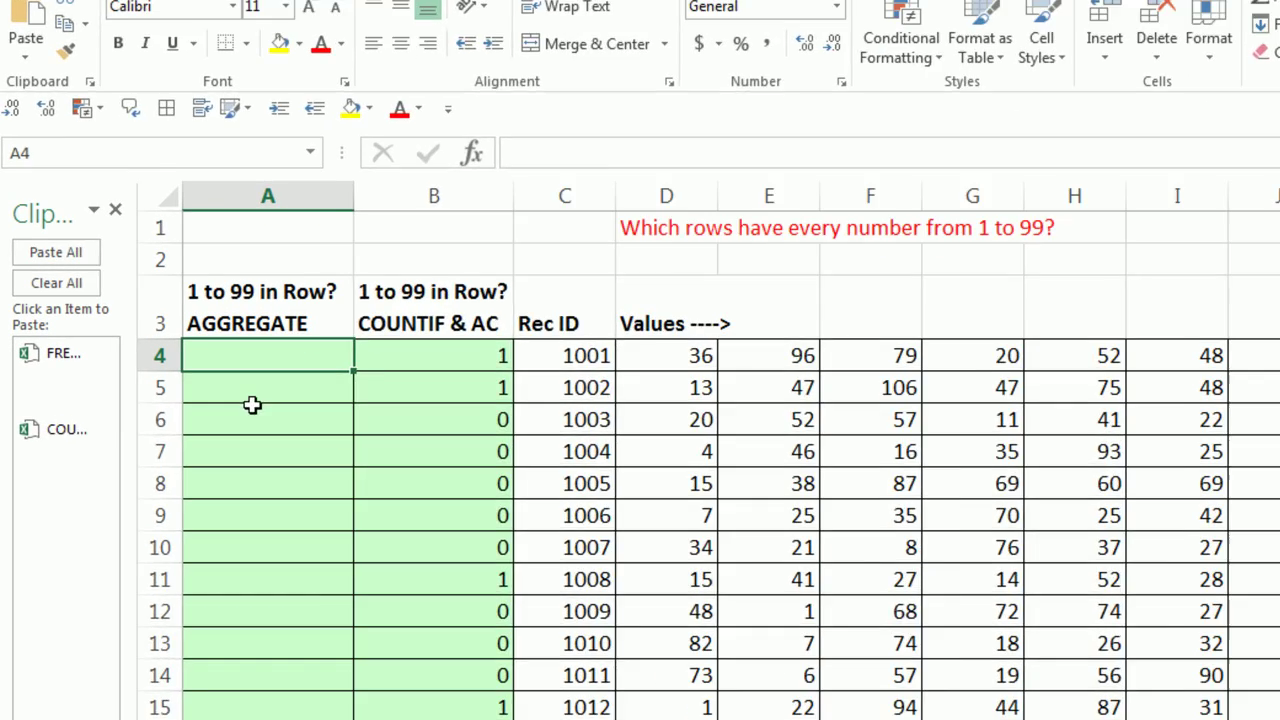
type("=")
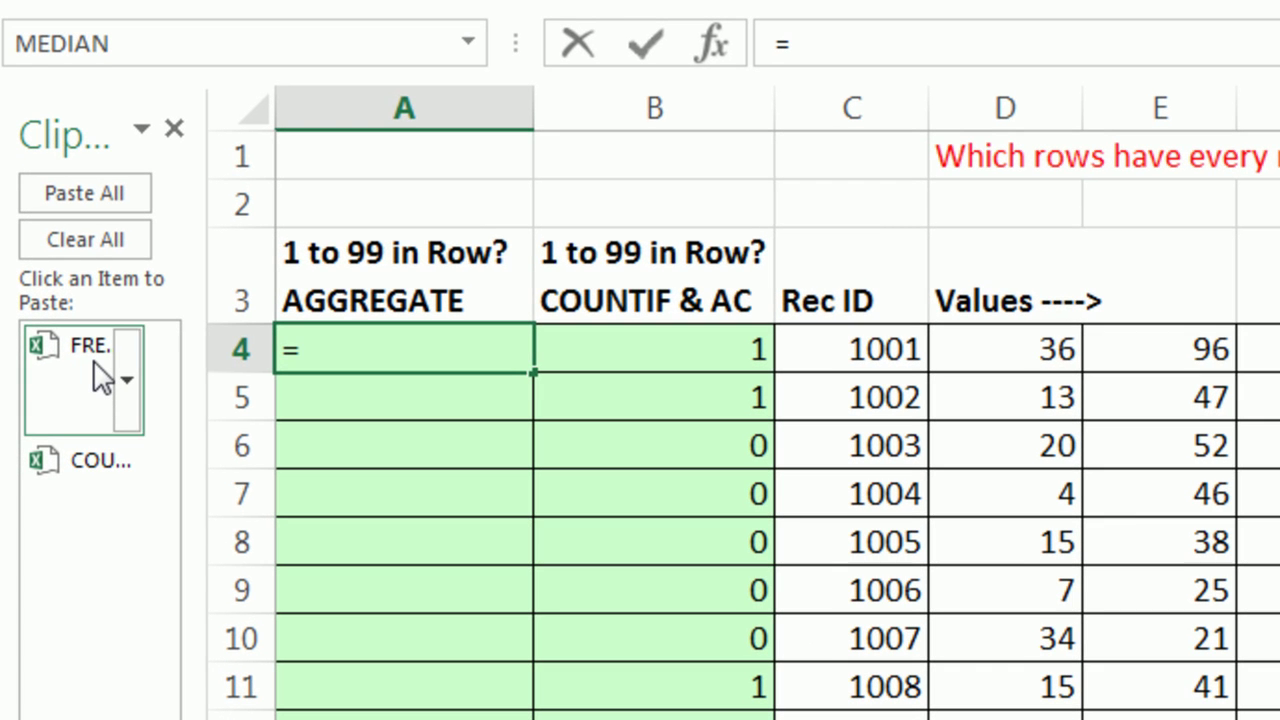
left_click(100, 378)
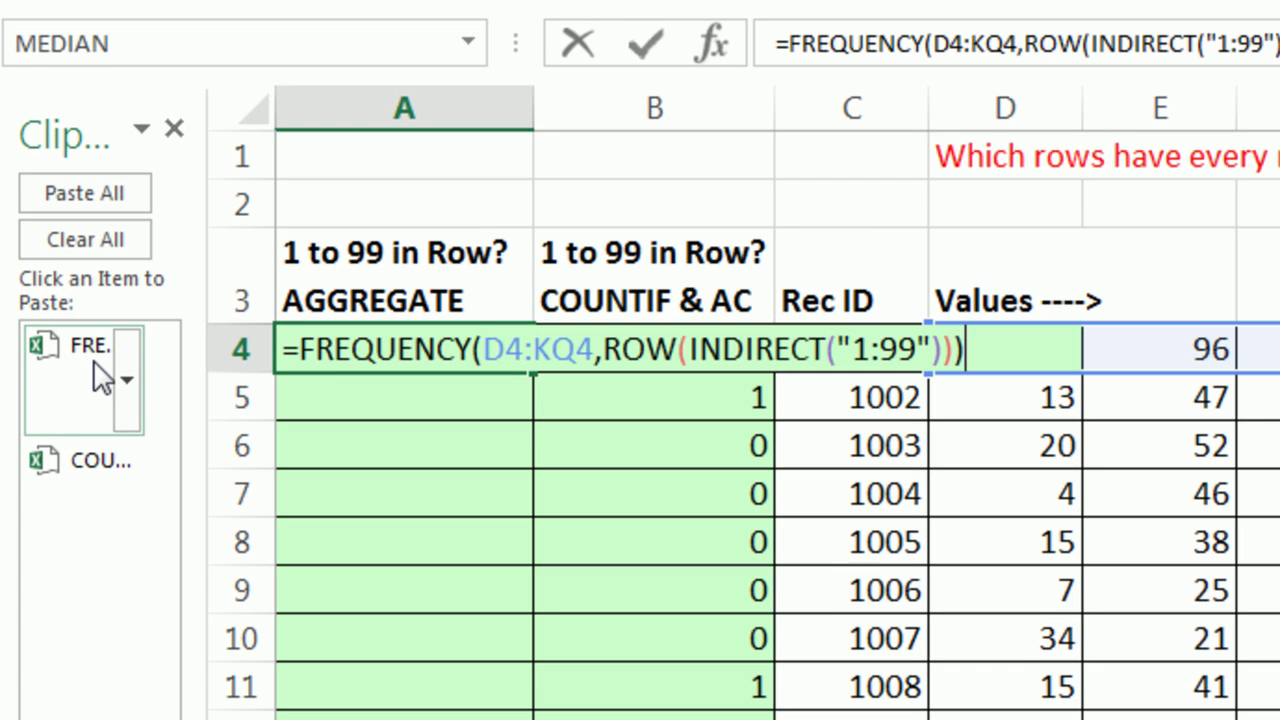
left_click(493, 350)
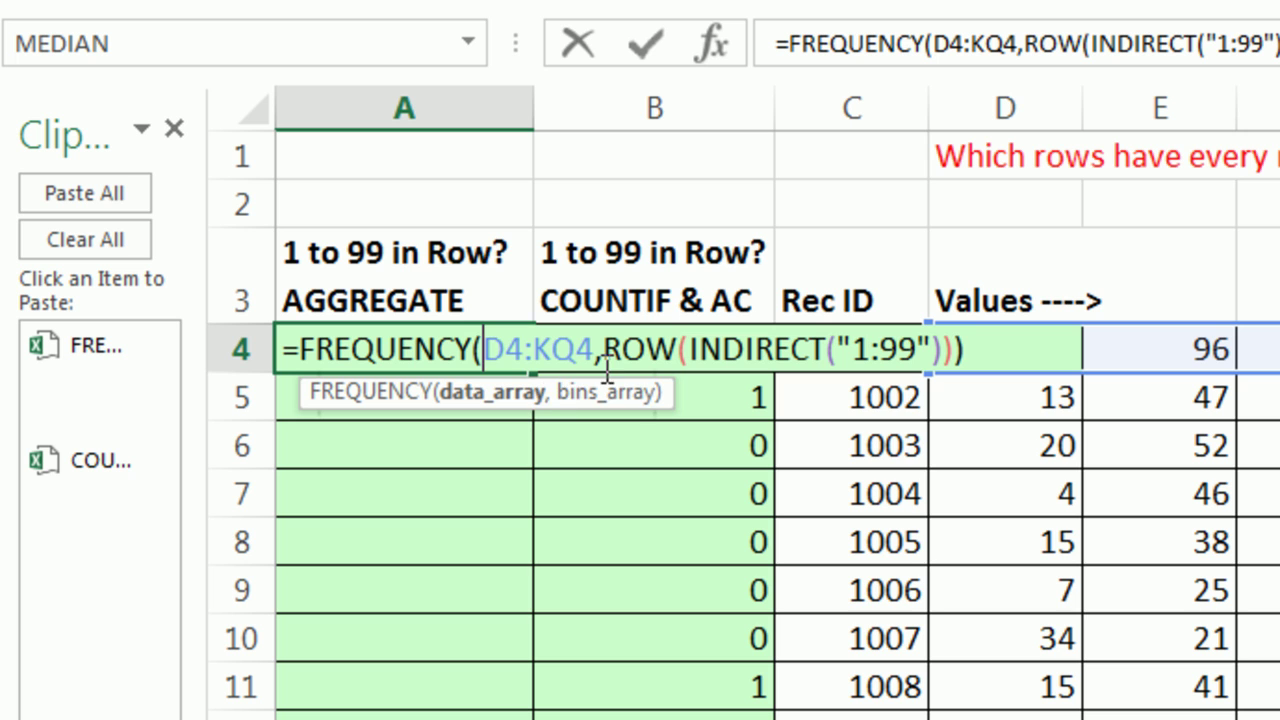
left_click(503, 392)
left_click(608, 394)
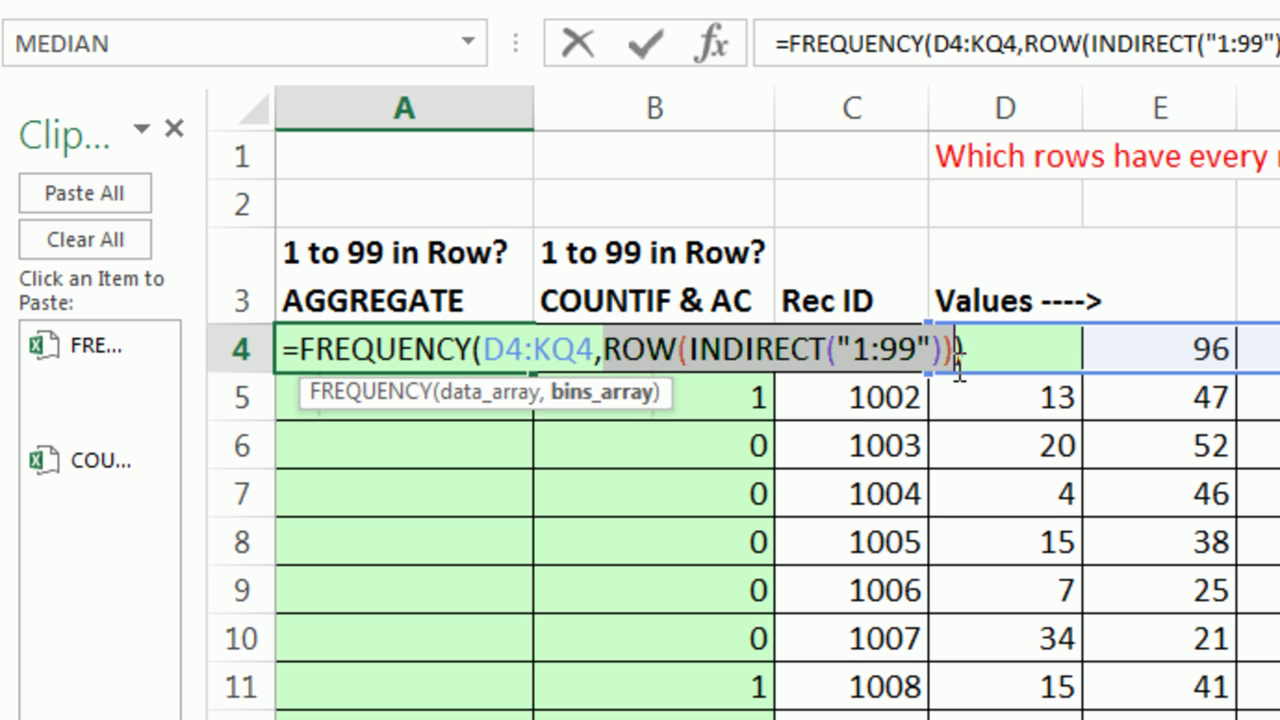
key("Escape")
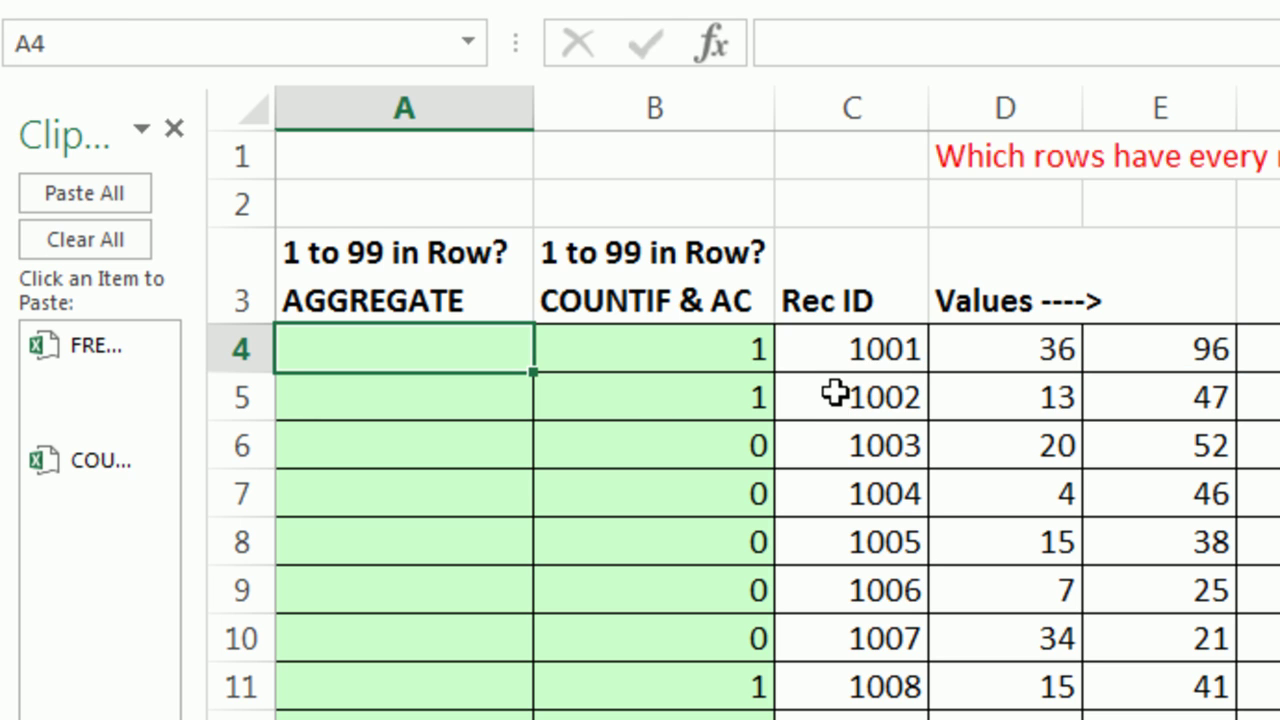
- Paste the saved COUNTIF formula into A4 and insert AGGREGATE in front of it
type("=")
left_click(86, 490)
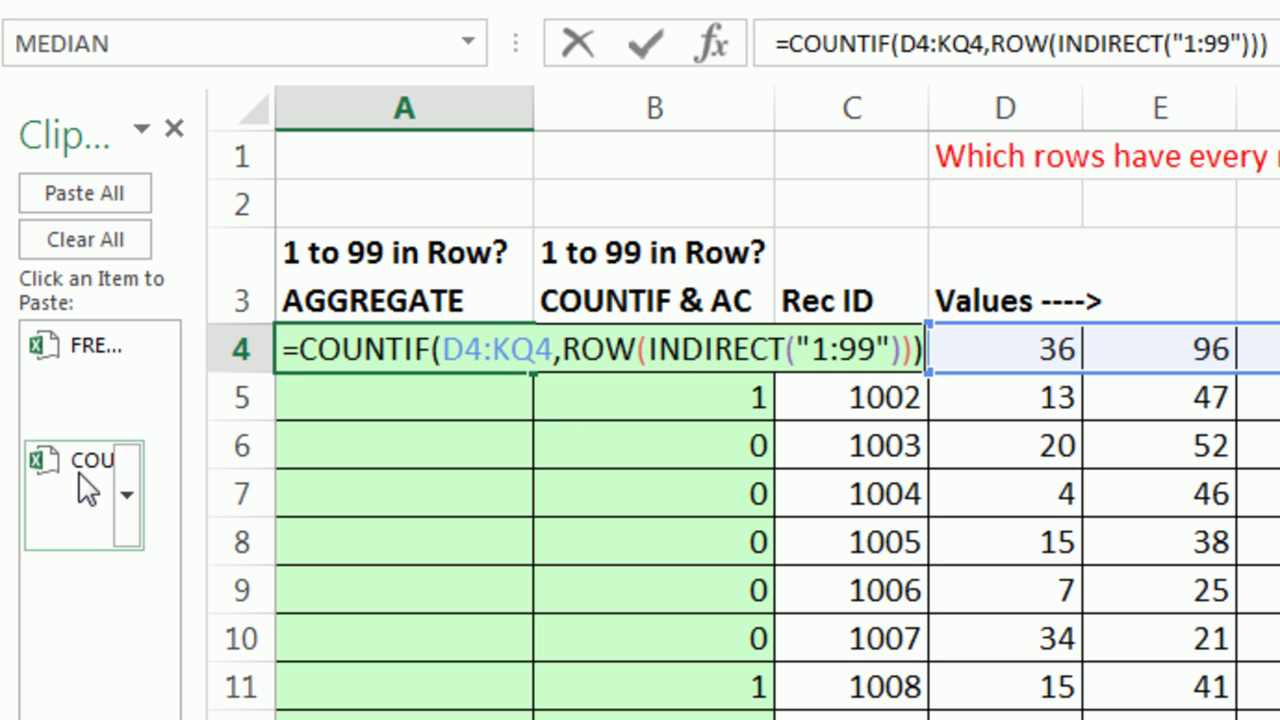
left_click(299, 348)
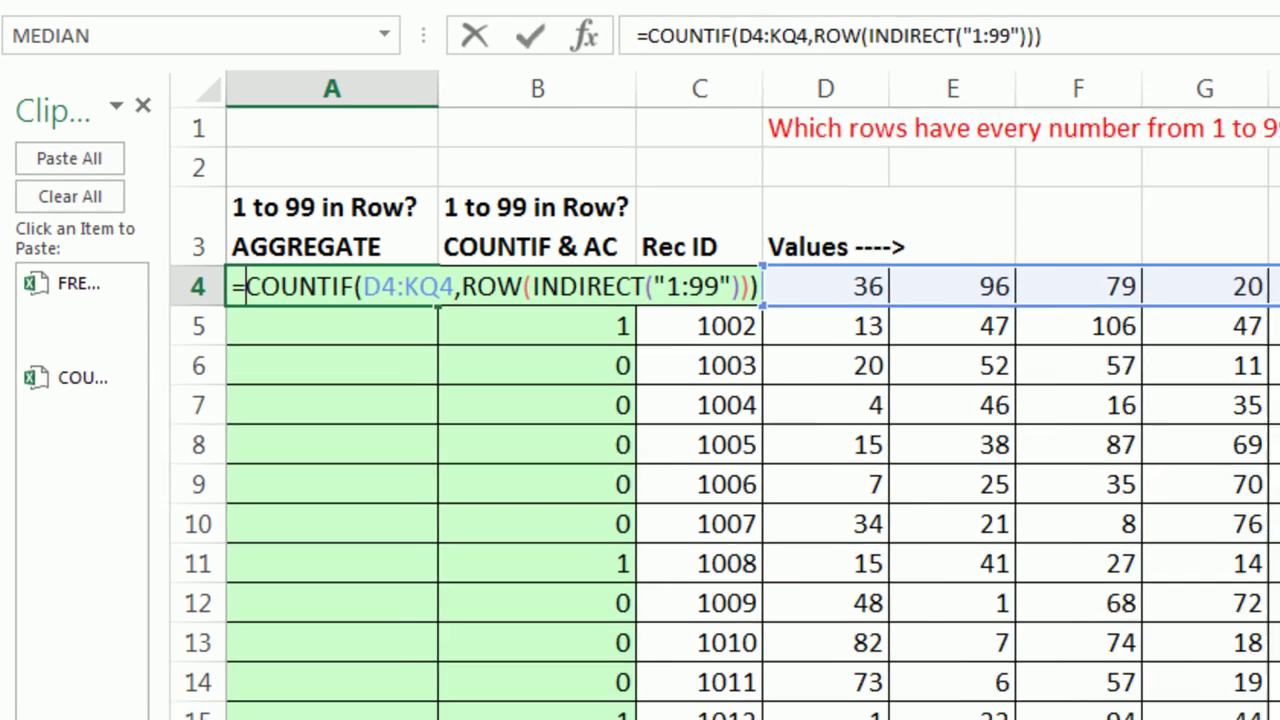
type("ag")
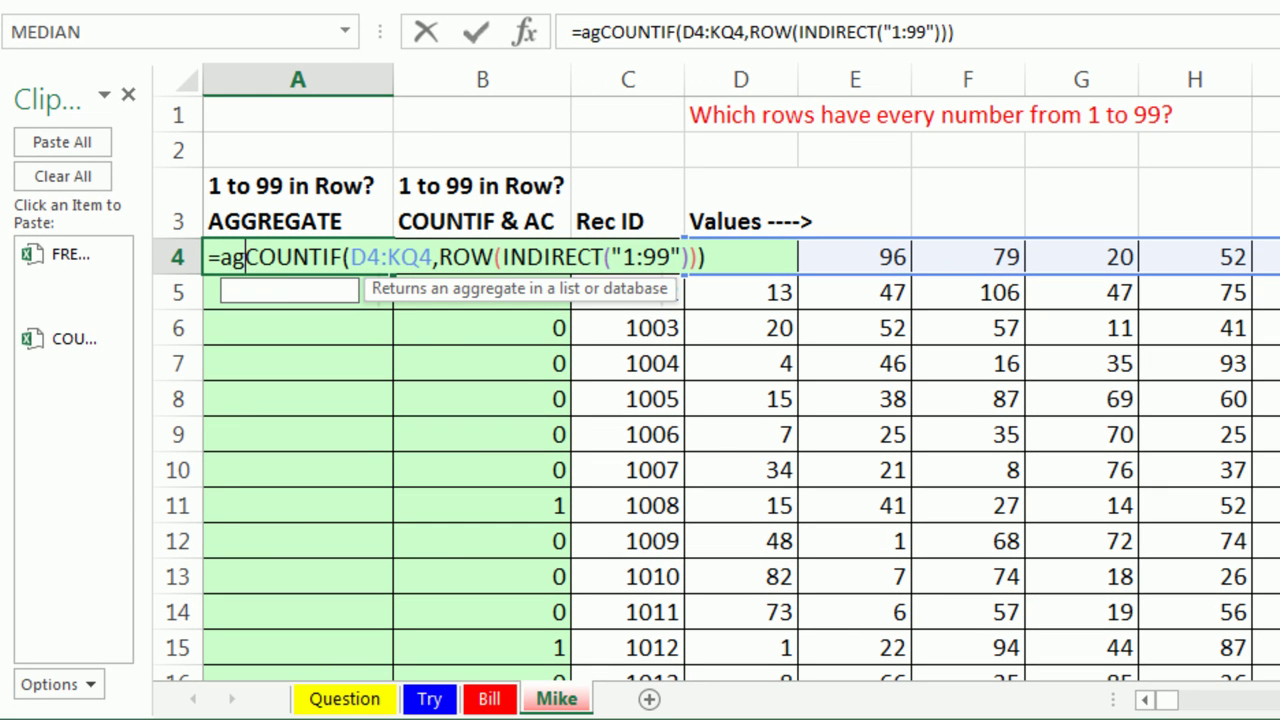
key("Tab")
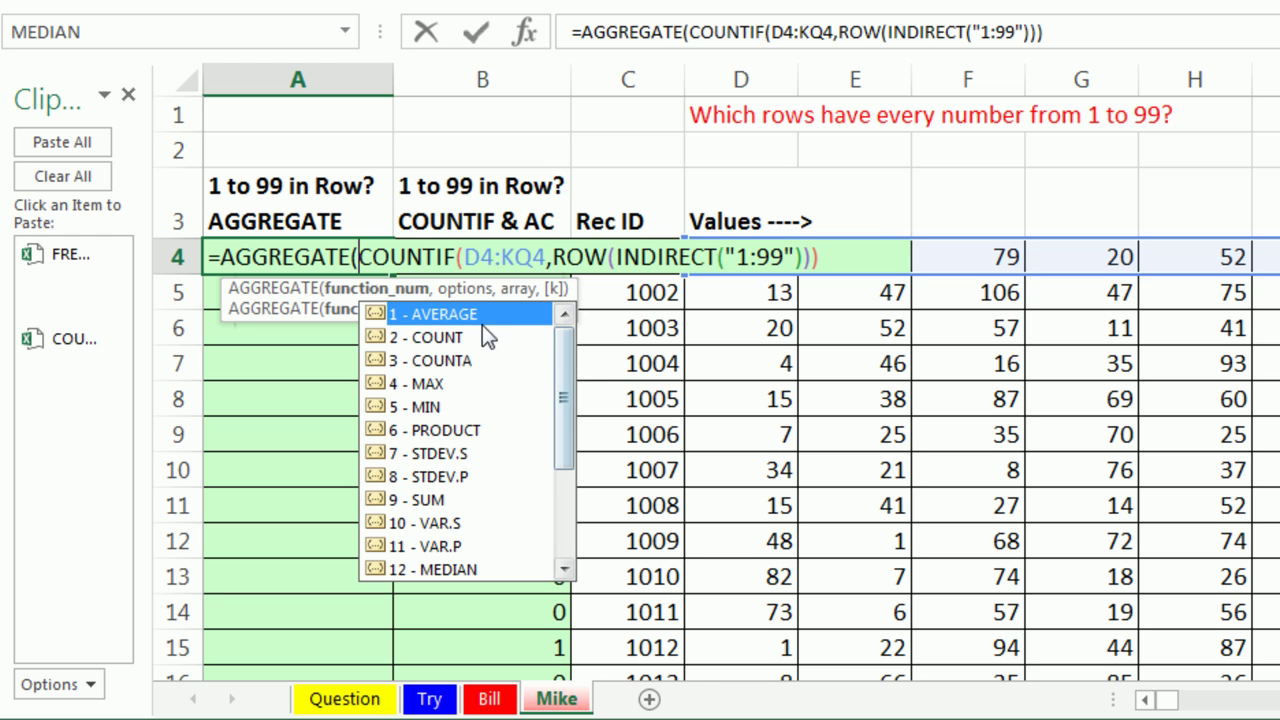
- Set AGGREGATE to function 15 (SMALL), option 4 (ignore nothing), k = 1, and enter it
key("Down")
key("Down")
key("Down")
key("Down")
key("Down")
key("Down")
key("Down")
key("Down")
key("Down")
key("Down")
key("Down")
key("Down")
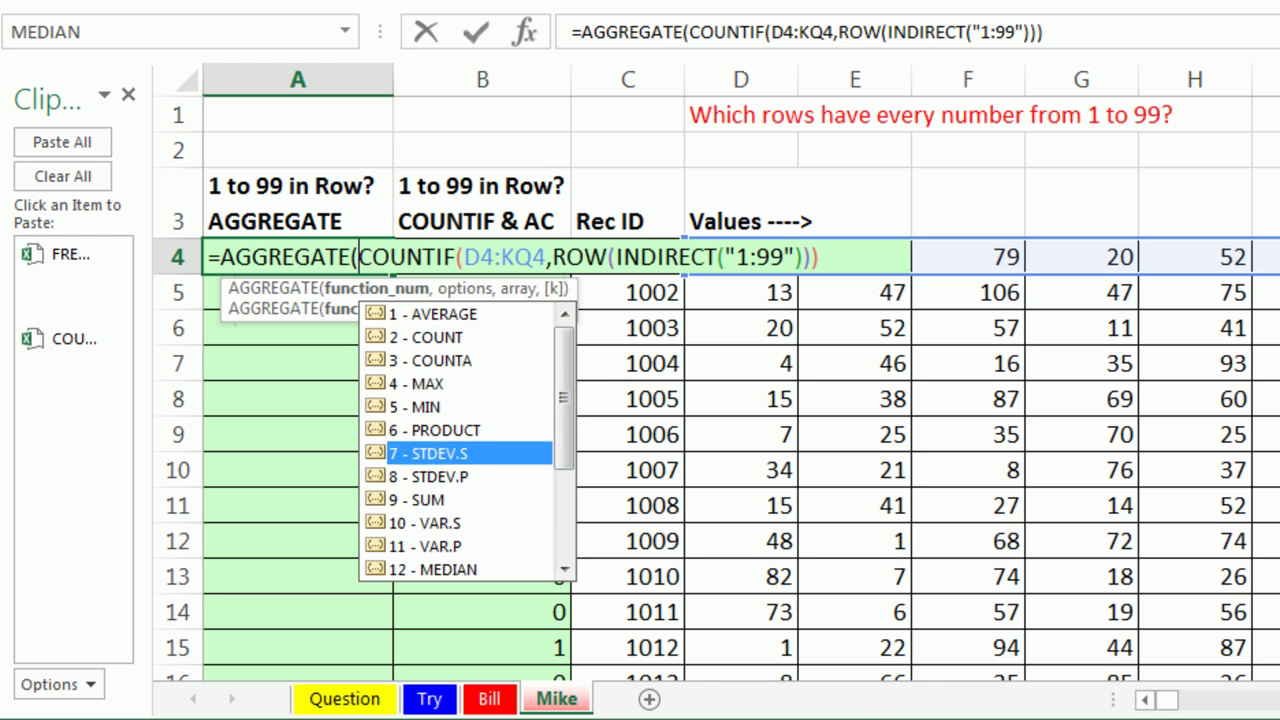
key("Down")
key("Down")
key("Down")
key("Down")
key("Down")
key("Down")
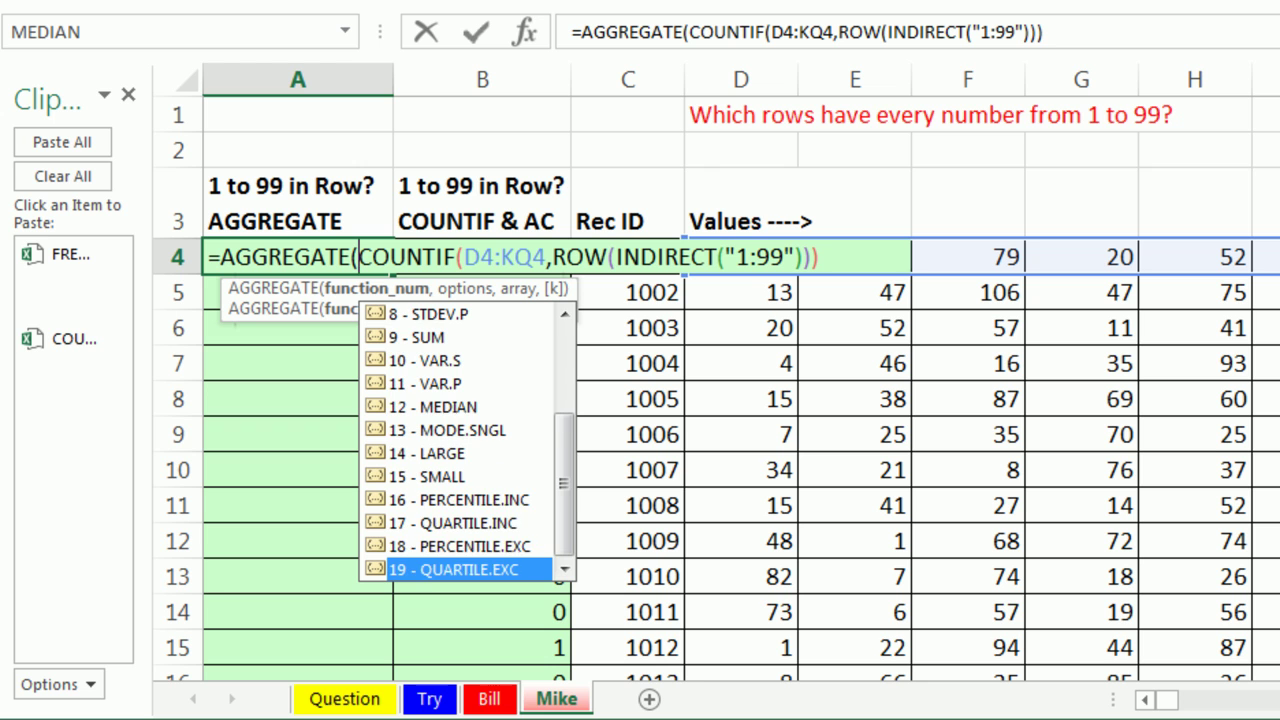
key("Up")
key("Up")
key("Up")
key("Up")
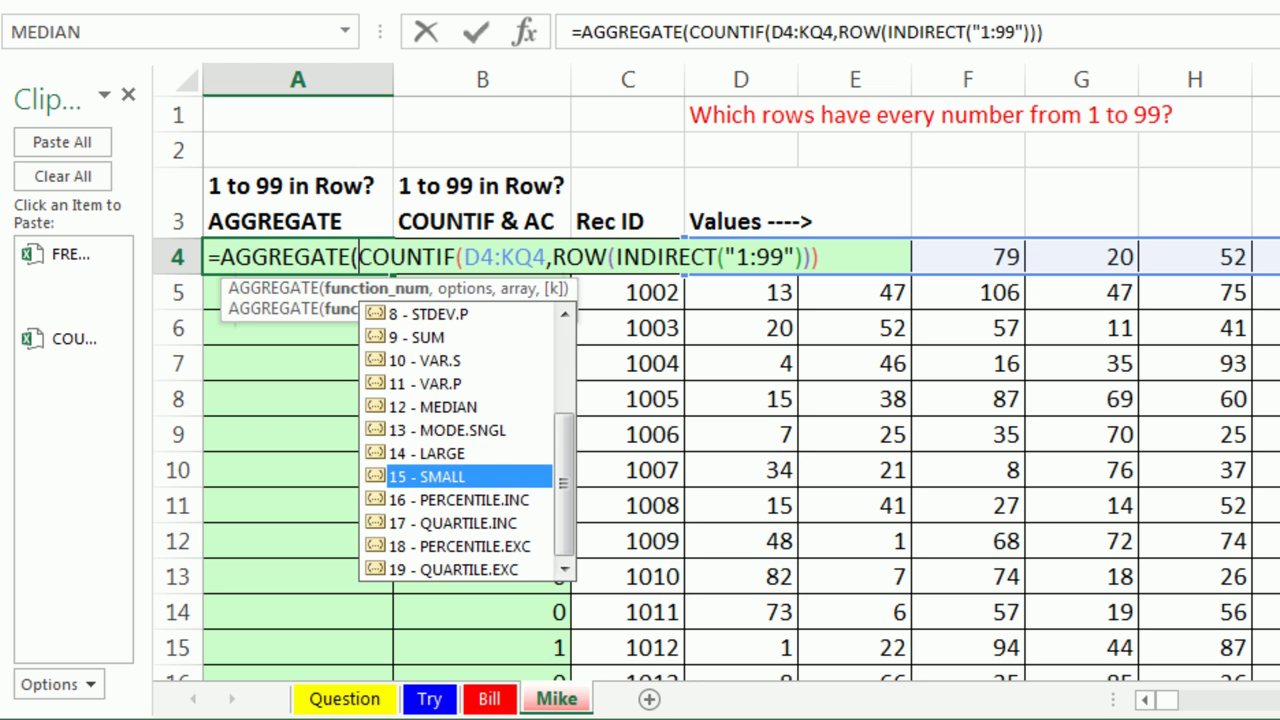
key("Tab")
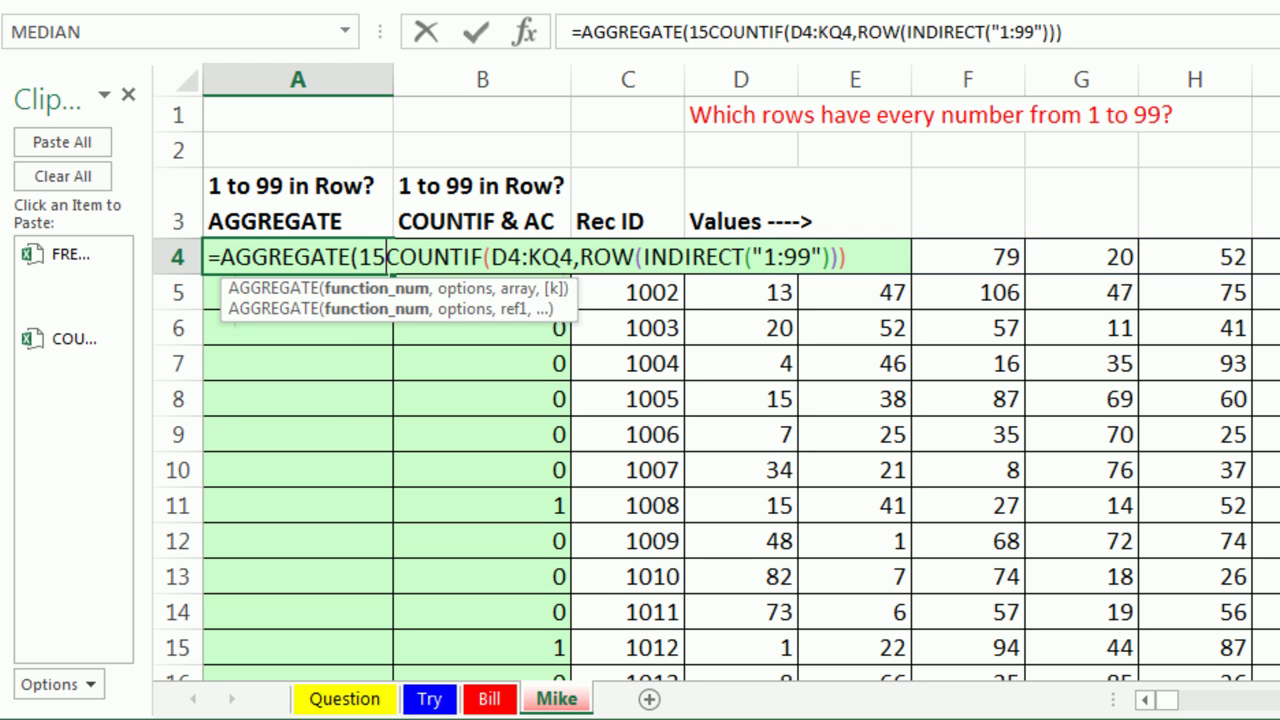
type(",")
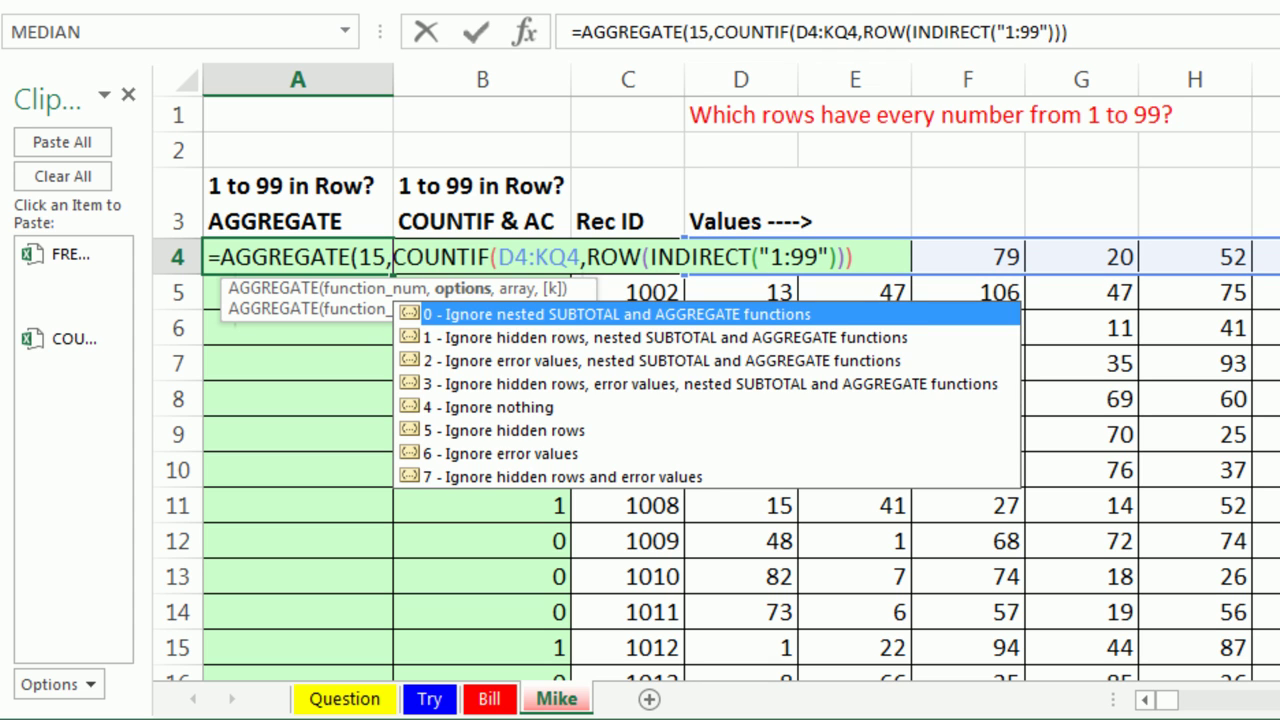
key("Down")
key("Down")
key("Down")
key("Down")
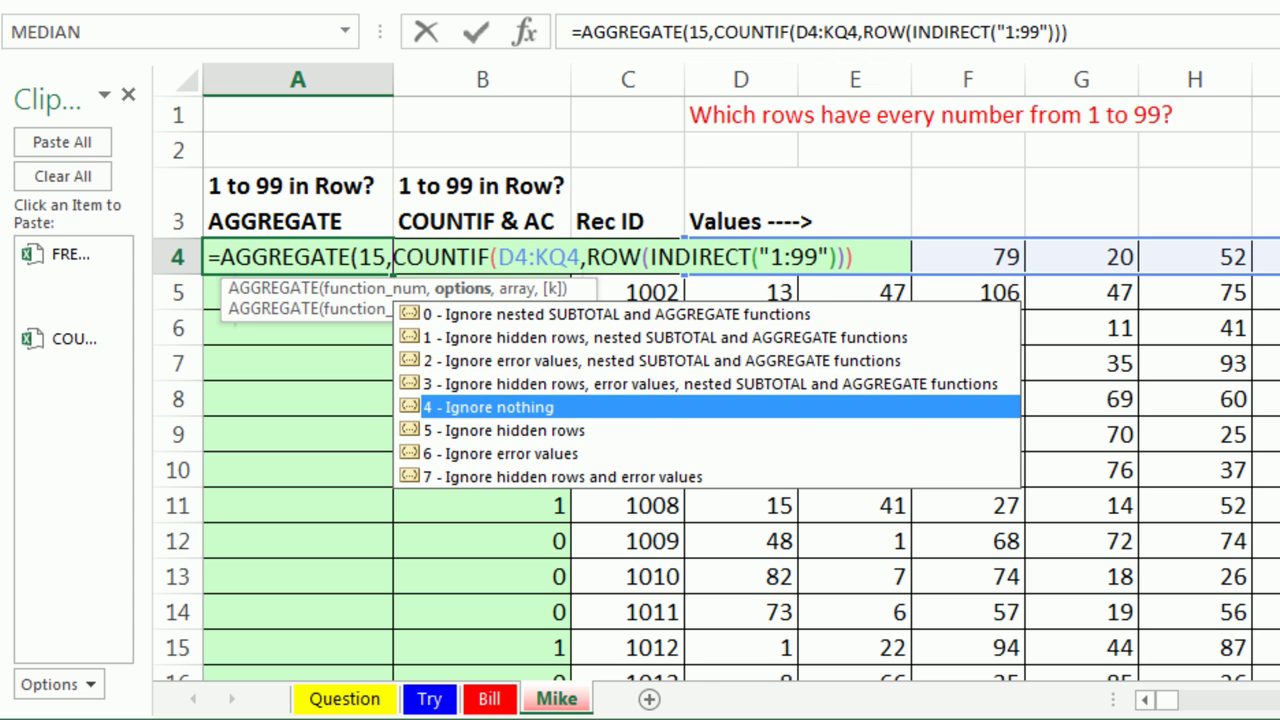
key("Tab")
type(",")
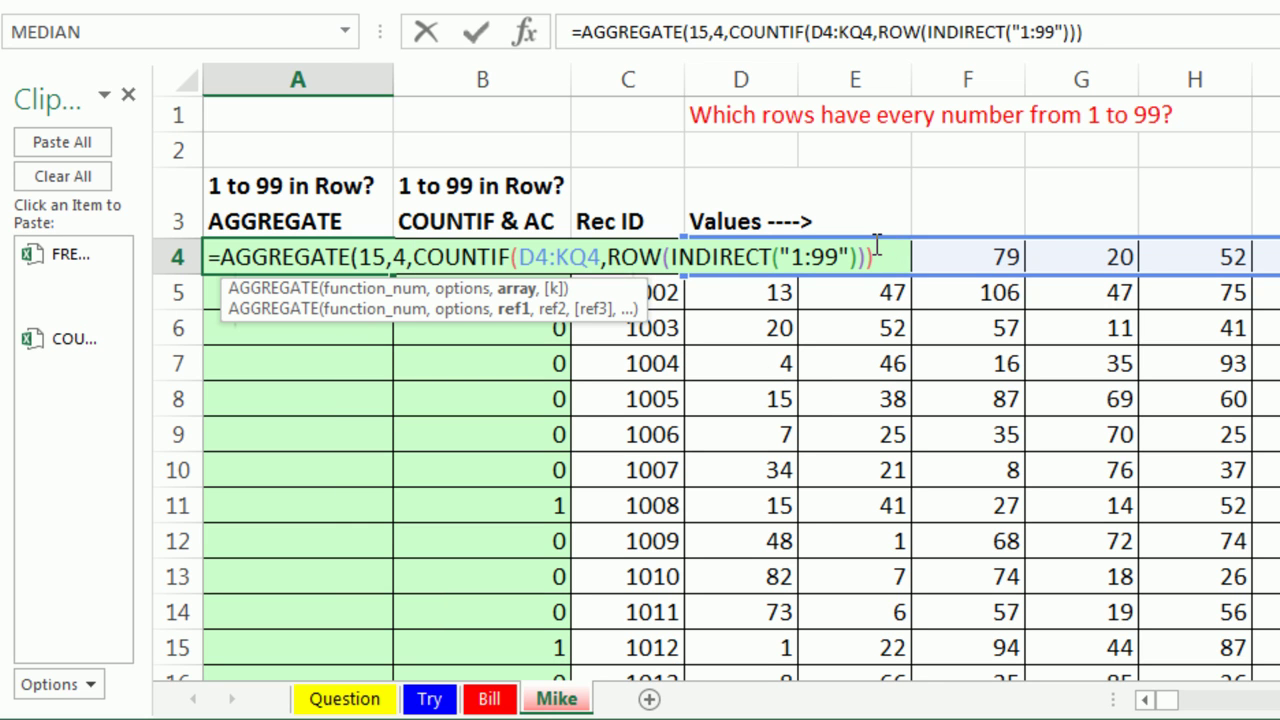
type(",")
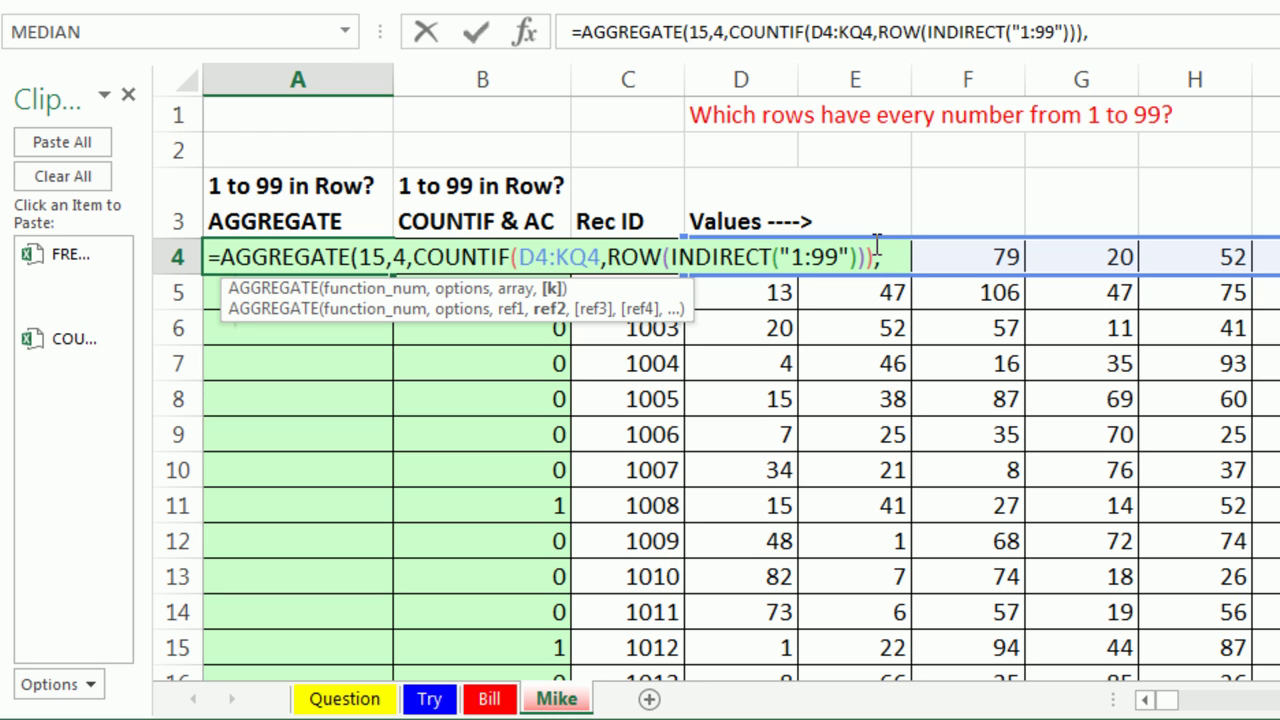
type("1)")
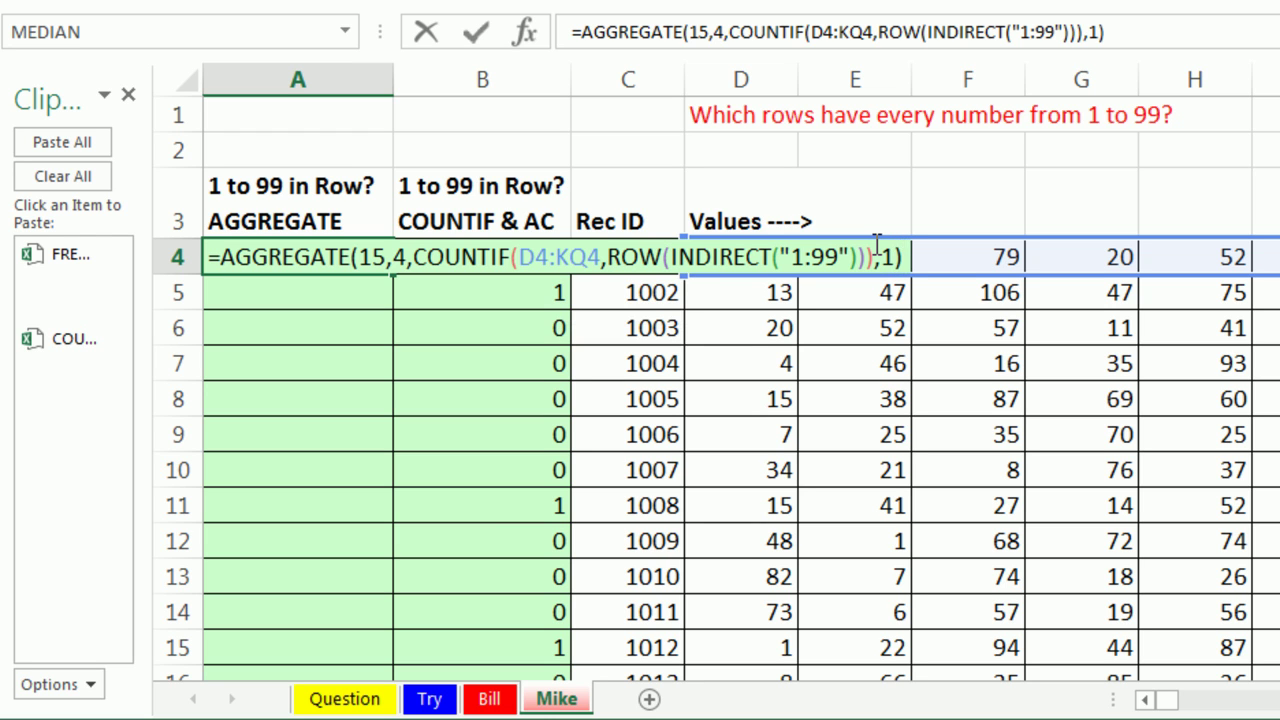
key("ctrl+Return")
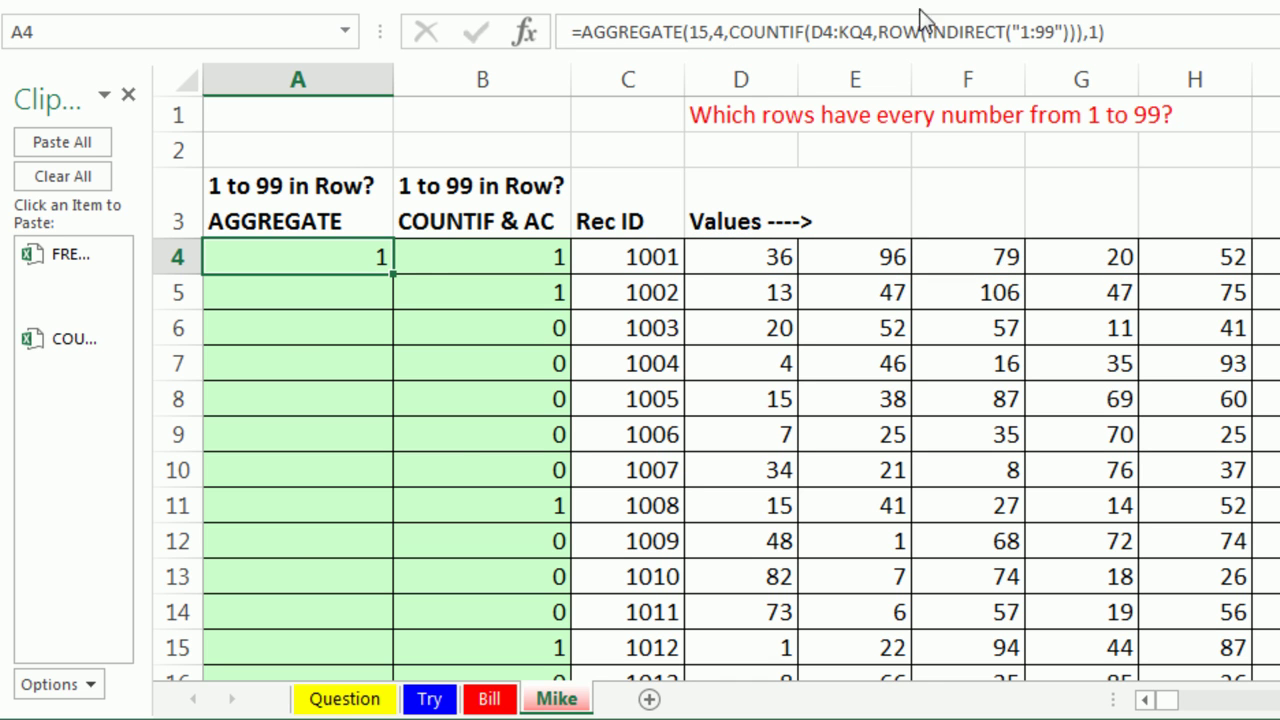
- Fill A4's AGGREGATE(15,4,COUNTIF...) formula down column A for every record
double_click(393, 275)
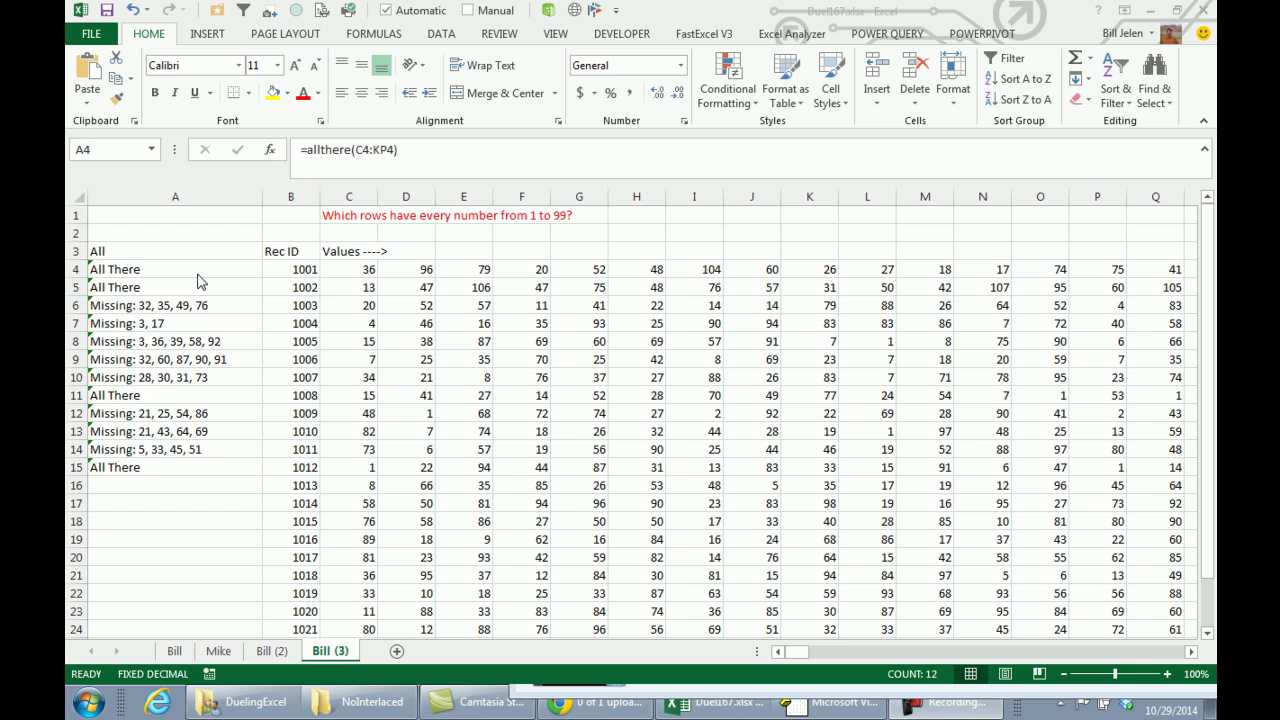
key("ctrl+shift+Down")
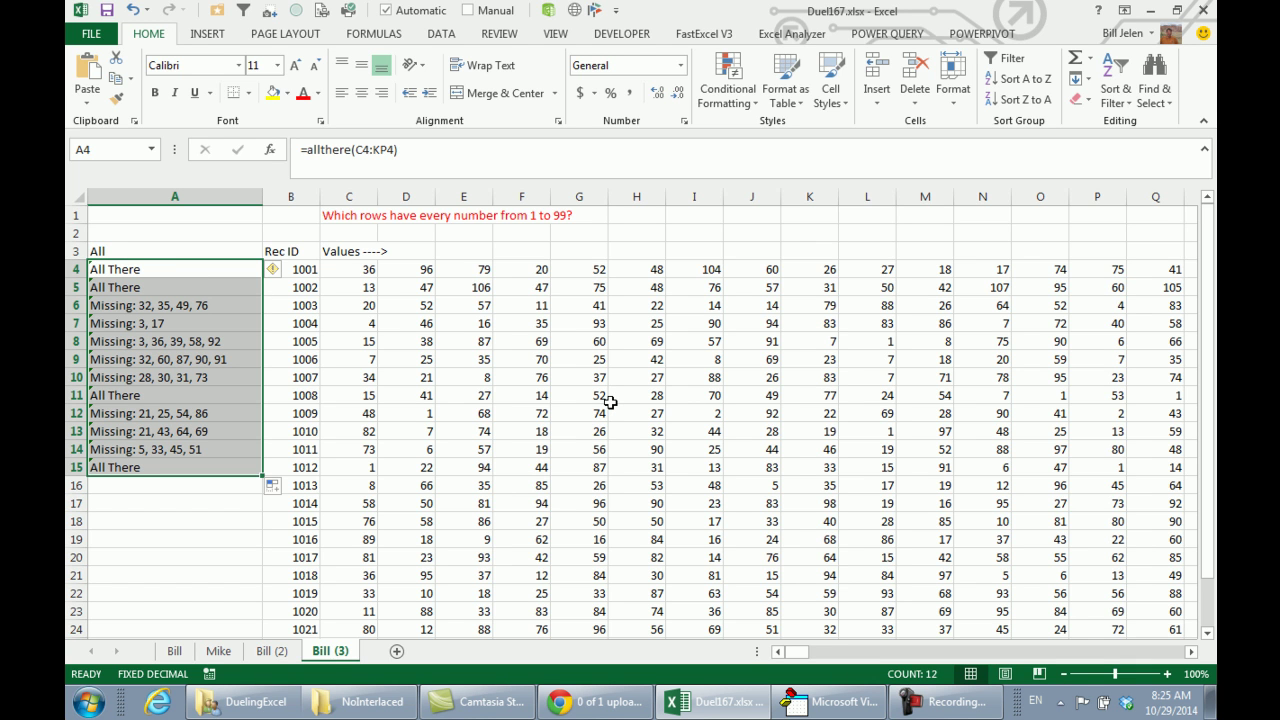
key("F2")
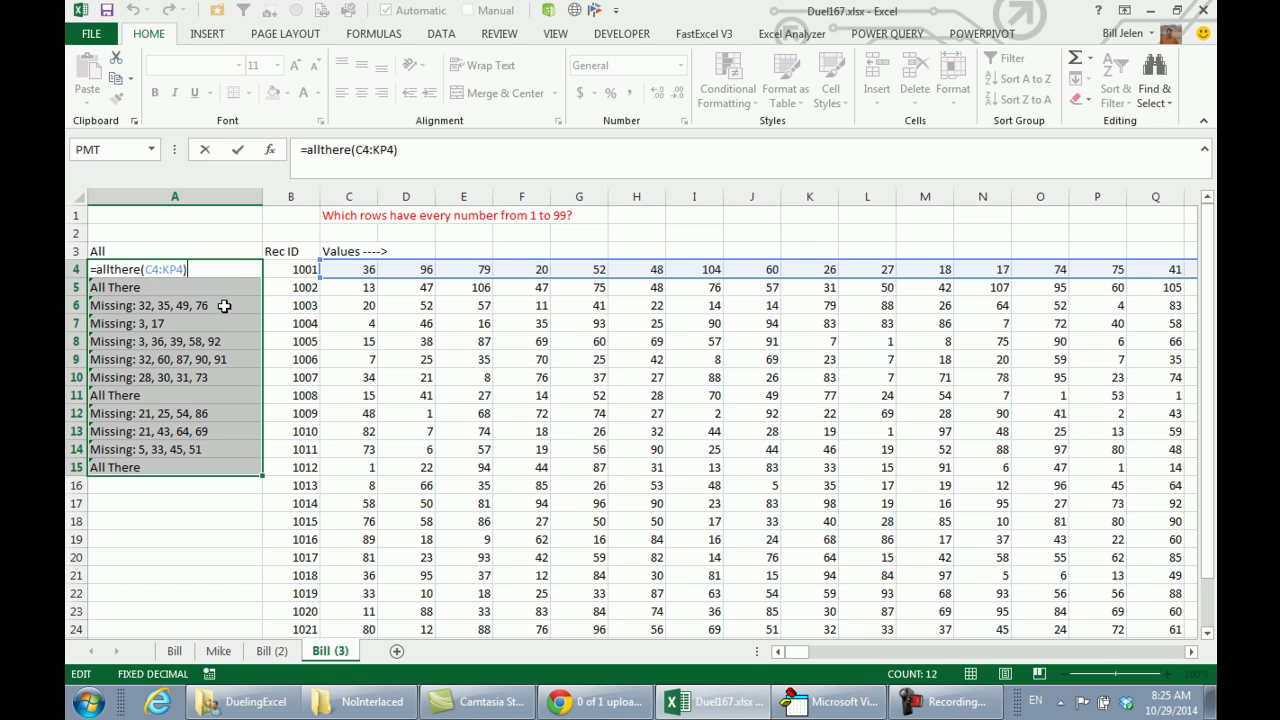
key("ctrl+Return")
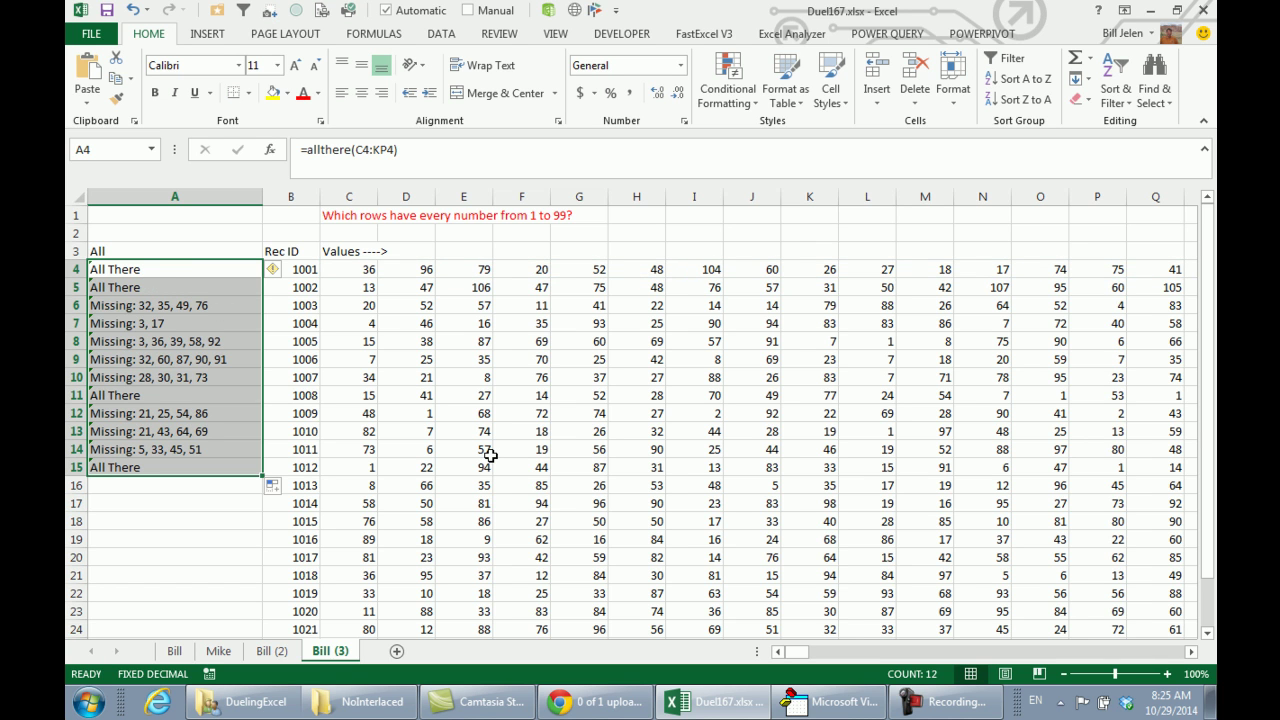
key("alt+F11")
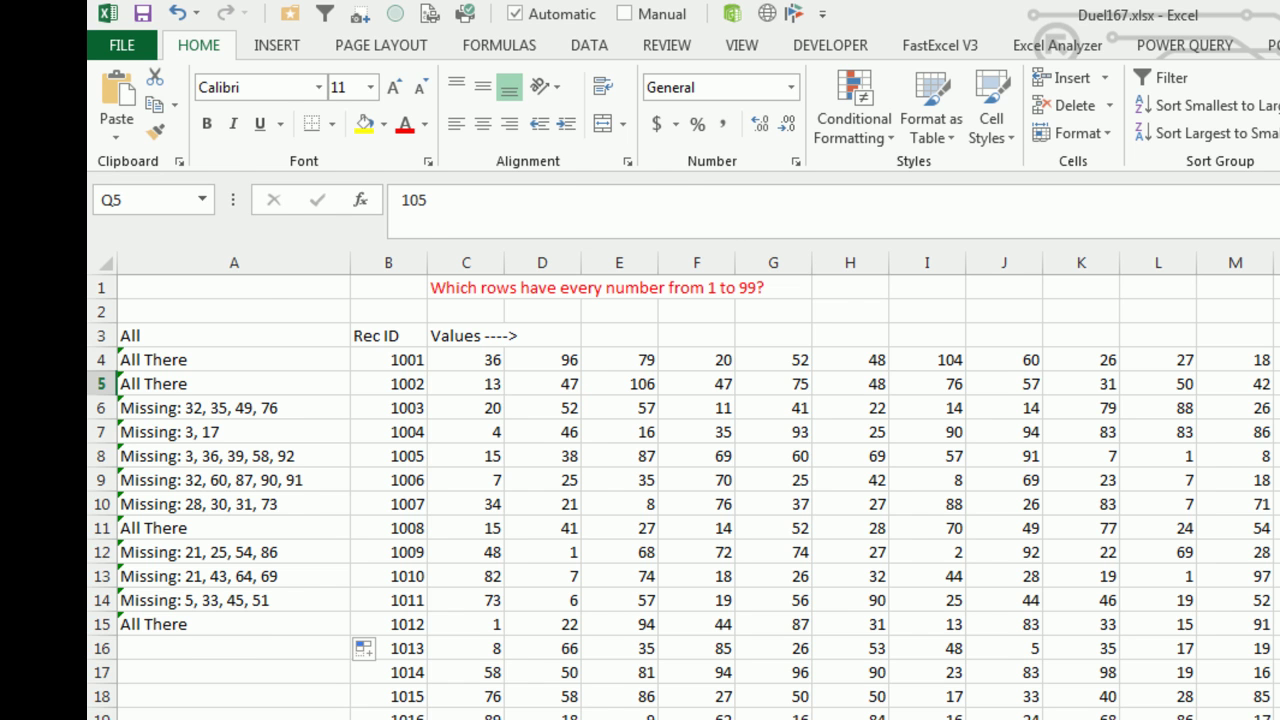
key("alt+F11")
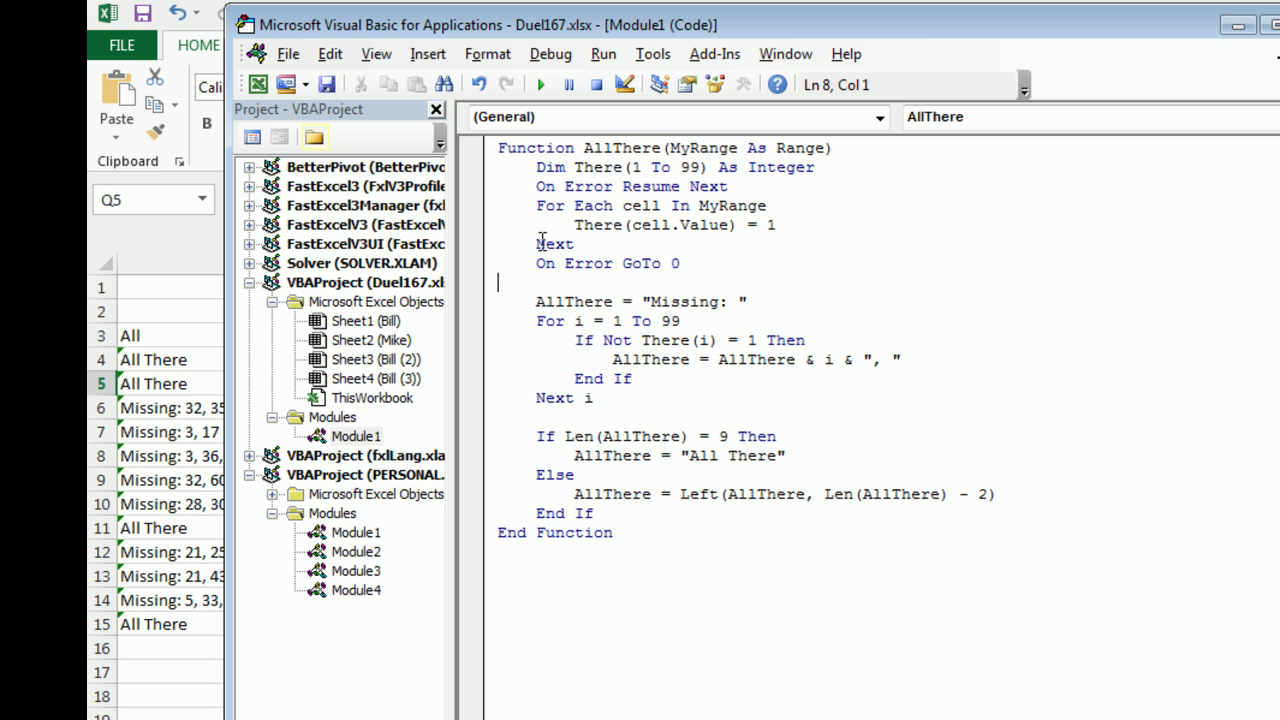
- Move the VBA window aside so the AllThere code sits beside column A's results
left_click_drag(490, 36, 677, 27)
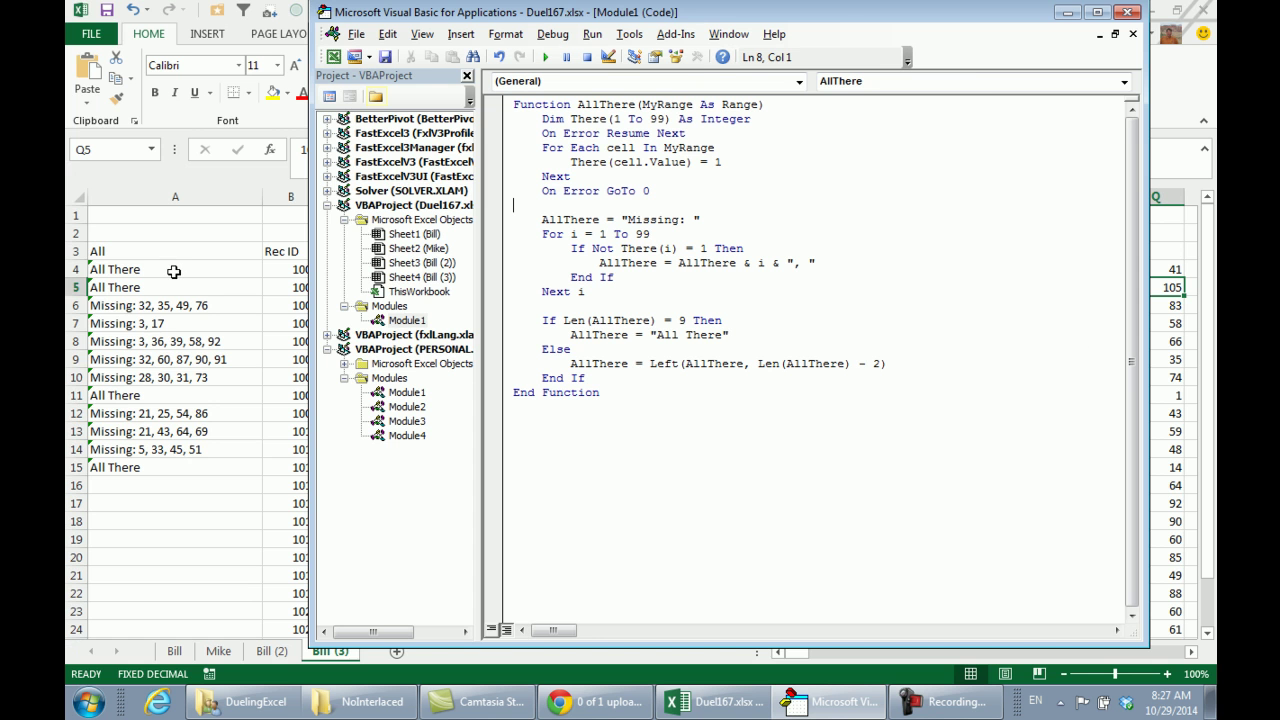
- Enter =allthere(C16:KP16) in A16, which reports Missing: 3, 43
left_click(235, 363)
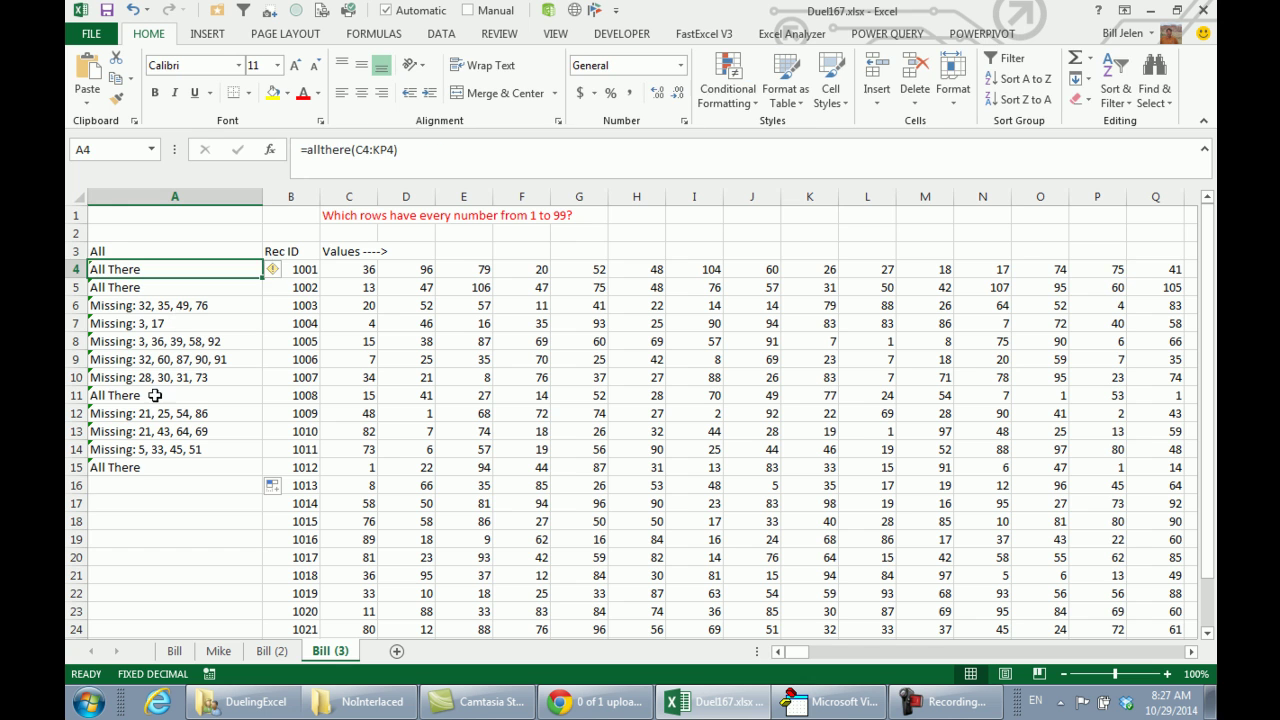
left_click(148, 487)
type("=allthere(")
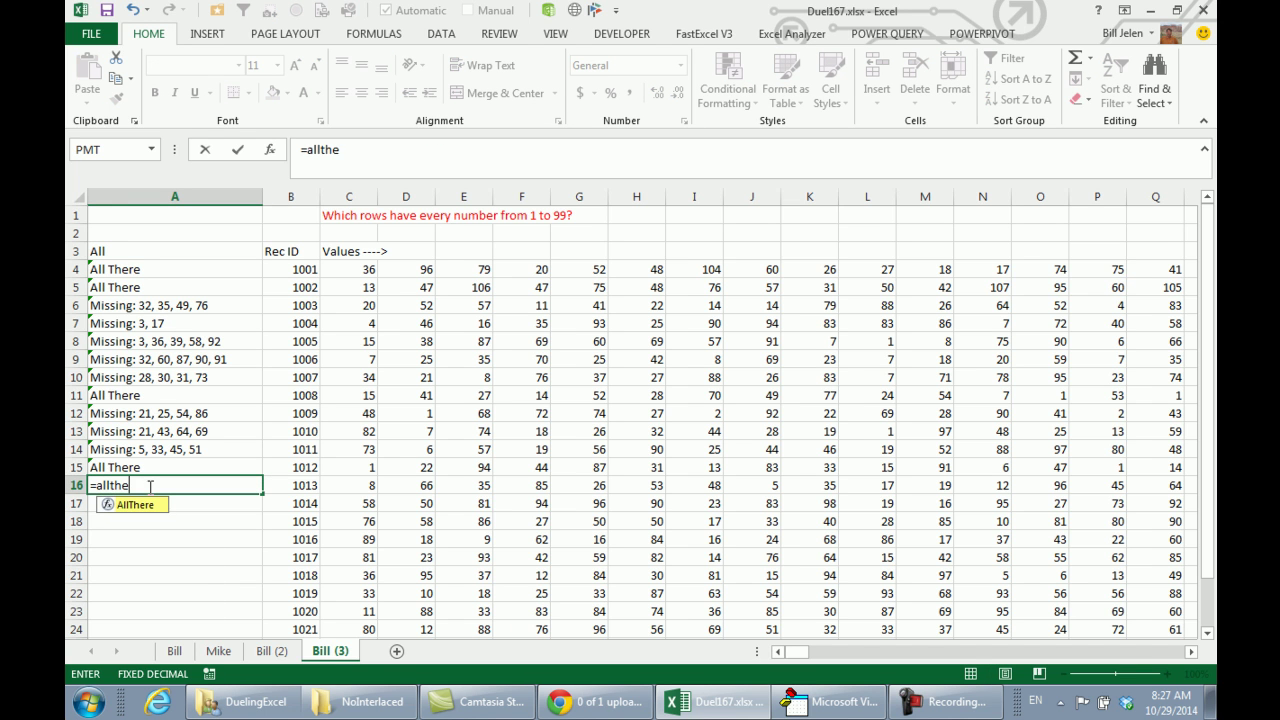
key("Right")
key("Right")
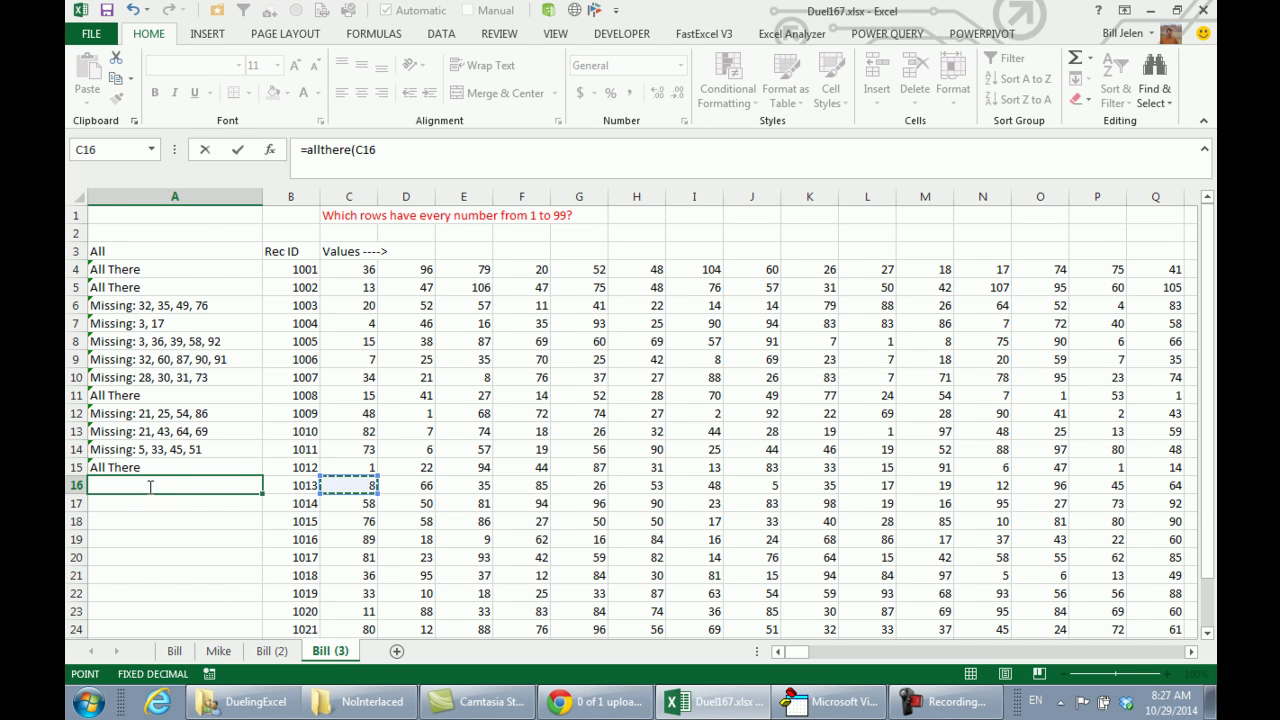
key("ctrl+shift+Right")
type(")")
key("Return")
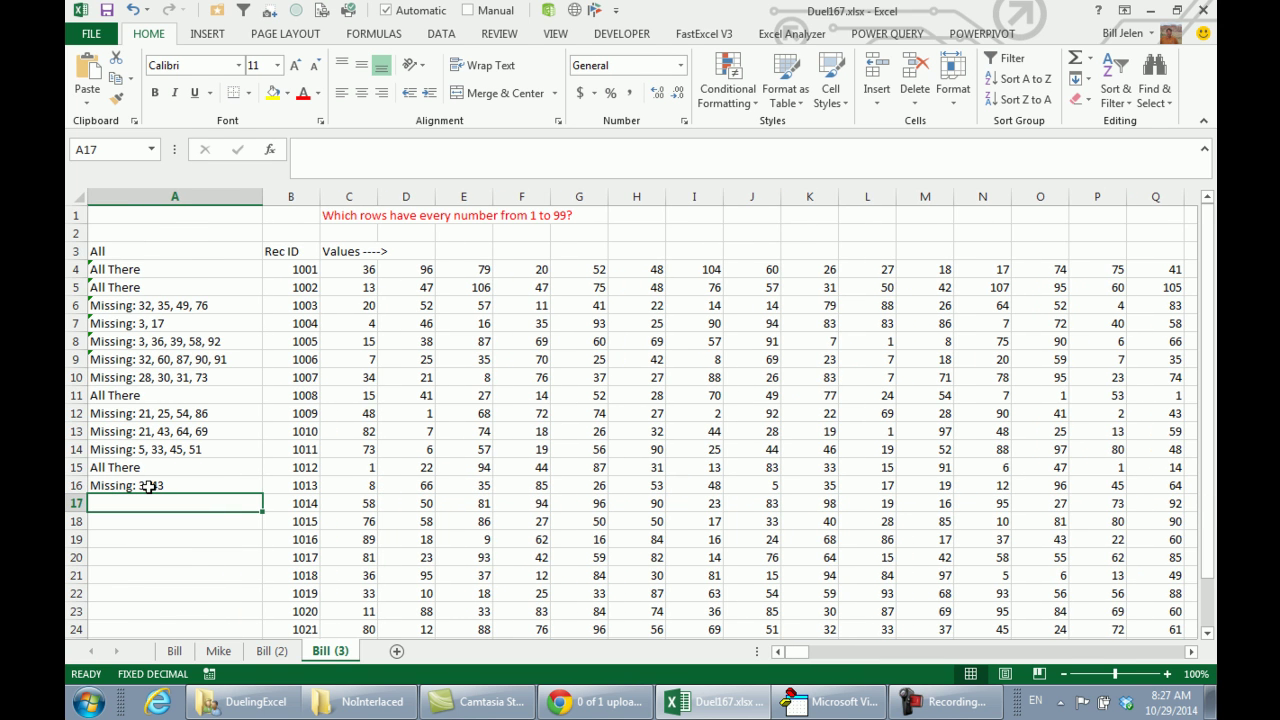
left_click(148, 486)
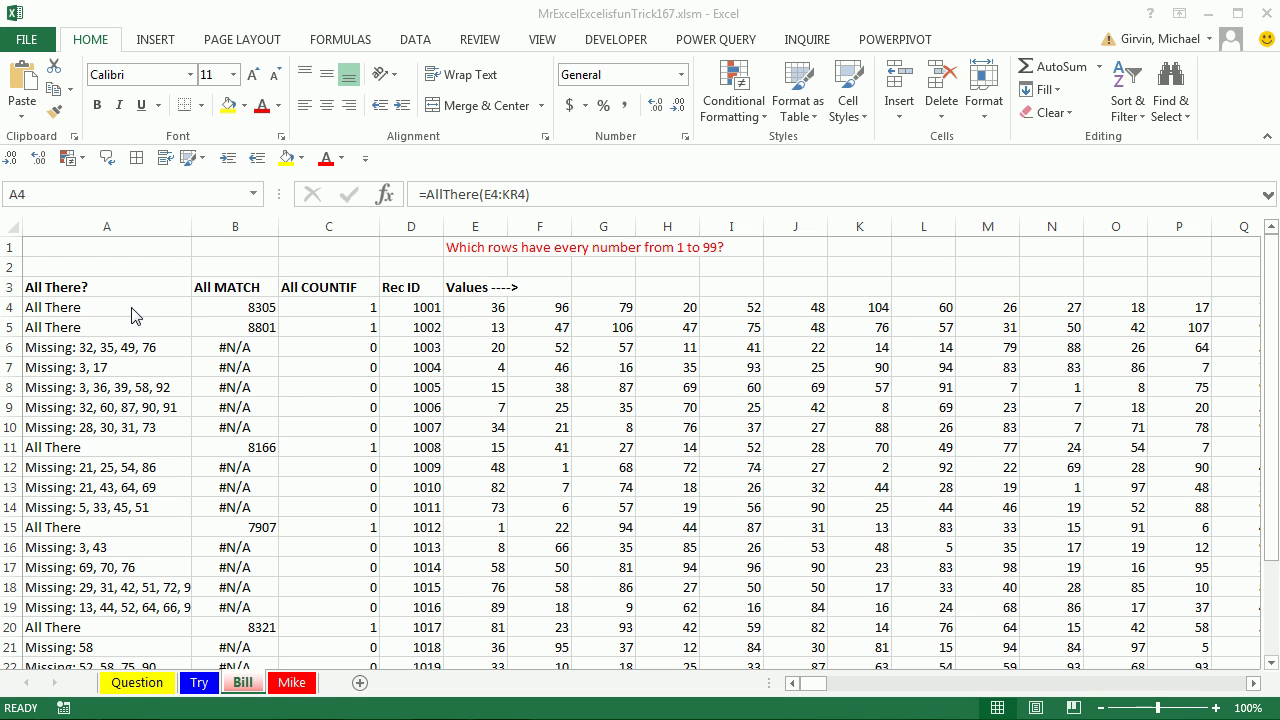
key("F2")
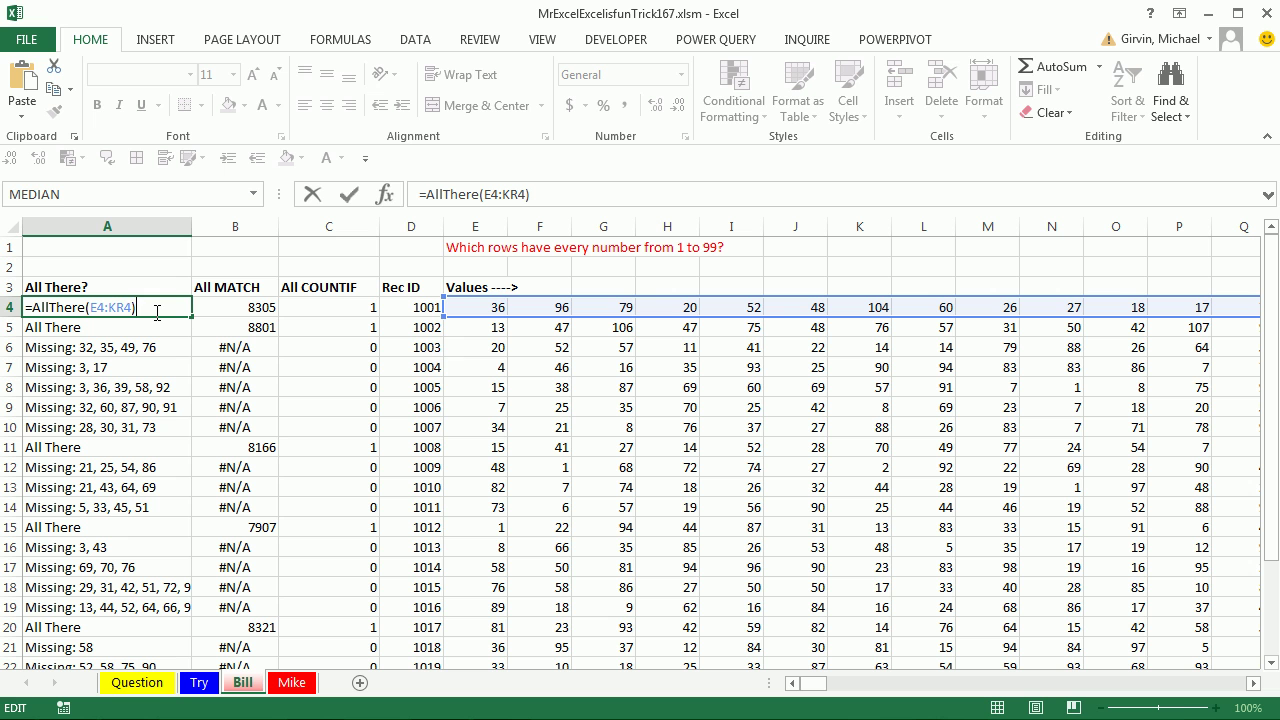
- Review the AllThere, MATCH and COUNTIFS formulas in A4, B4 and C4, then go to the Mike sheet
key("Escape")
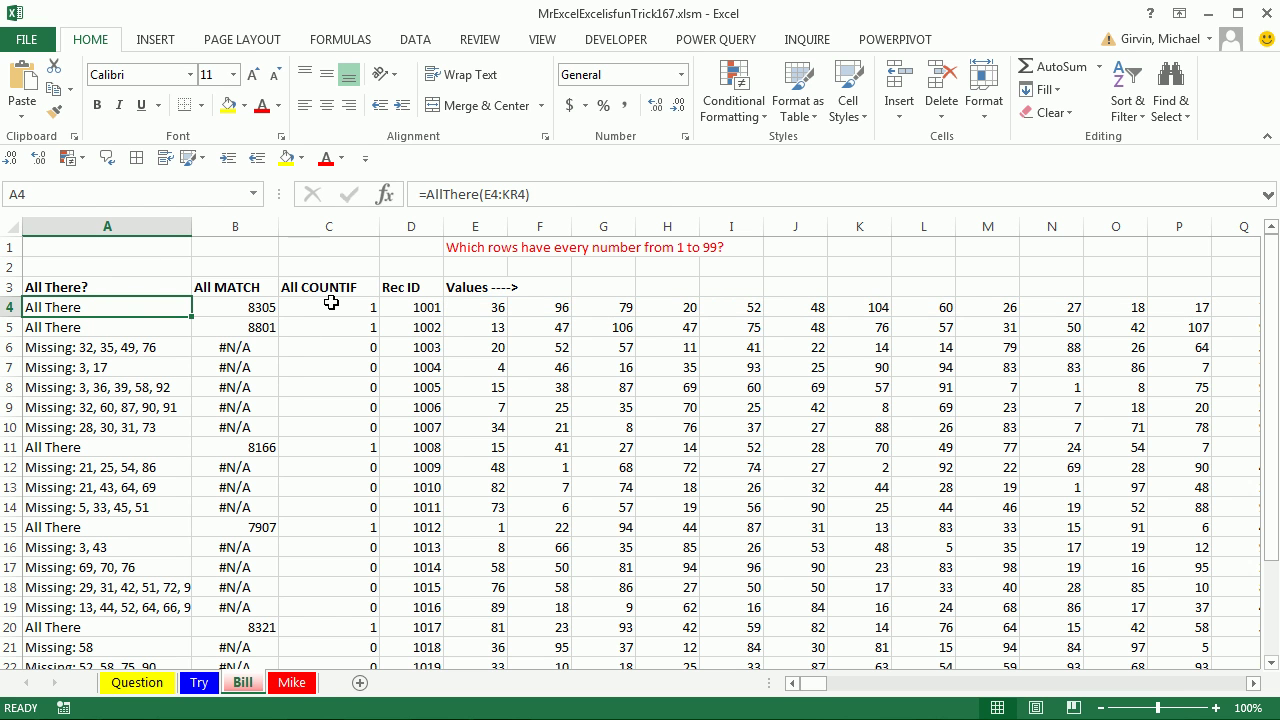
double_click(331, 302)
key("Escape")
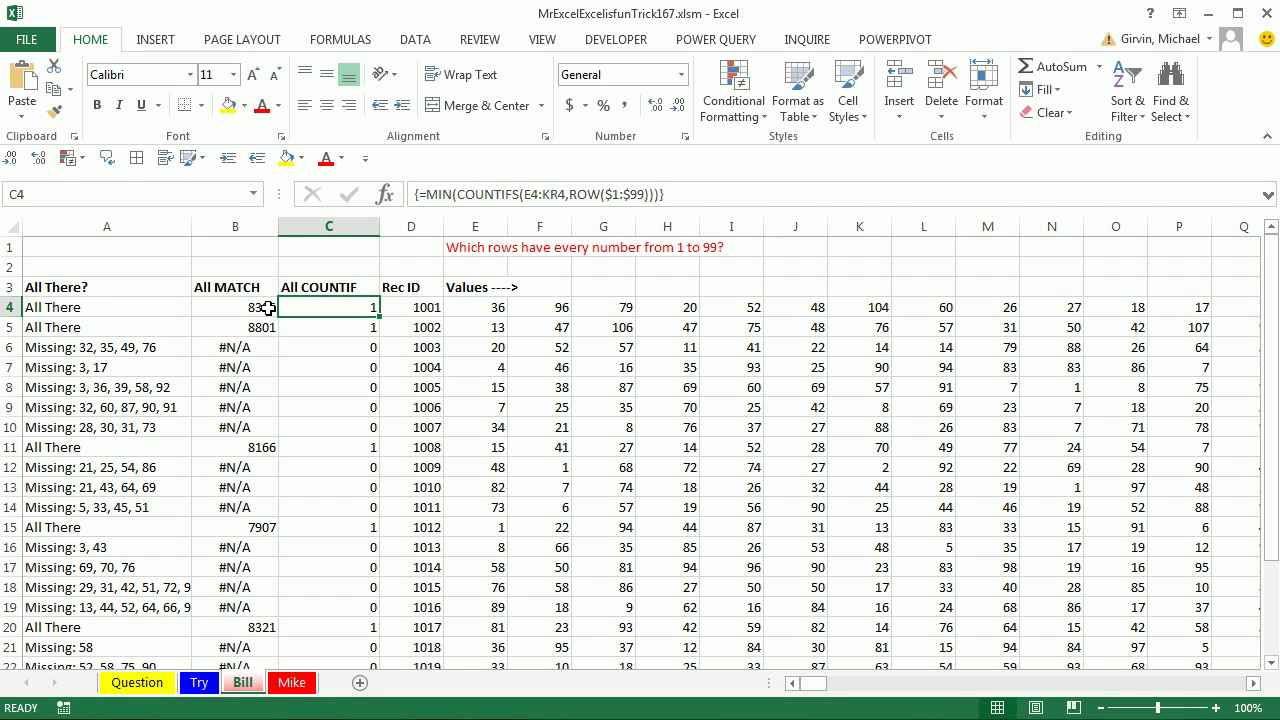
double_click(267, 308)
key("Escape")
double_click(81, 307)
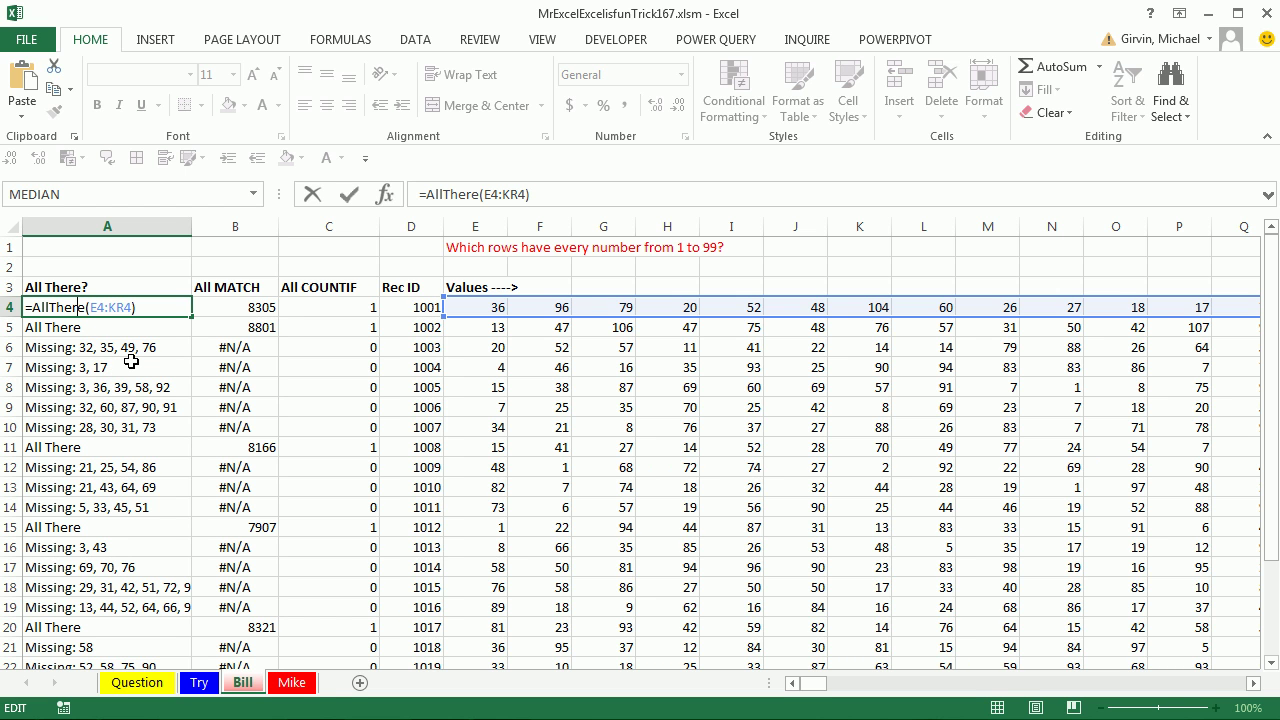
key("ctrl+Return")
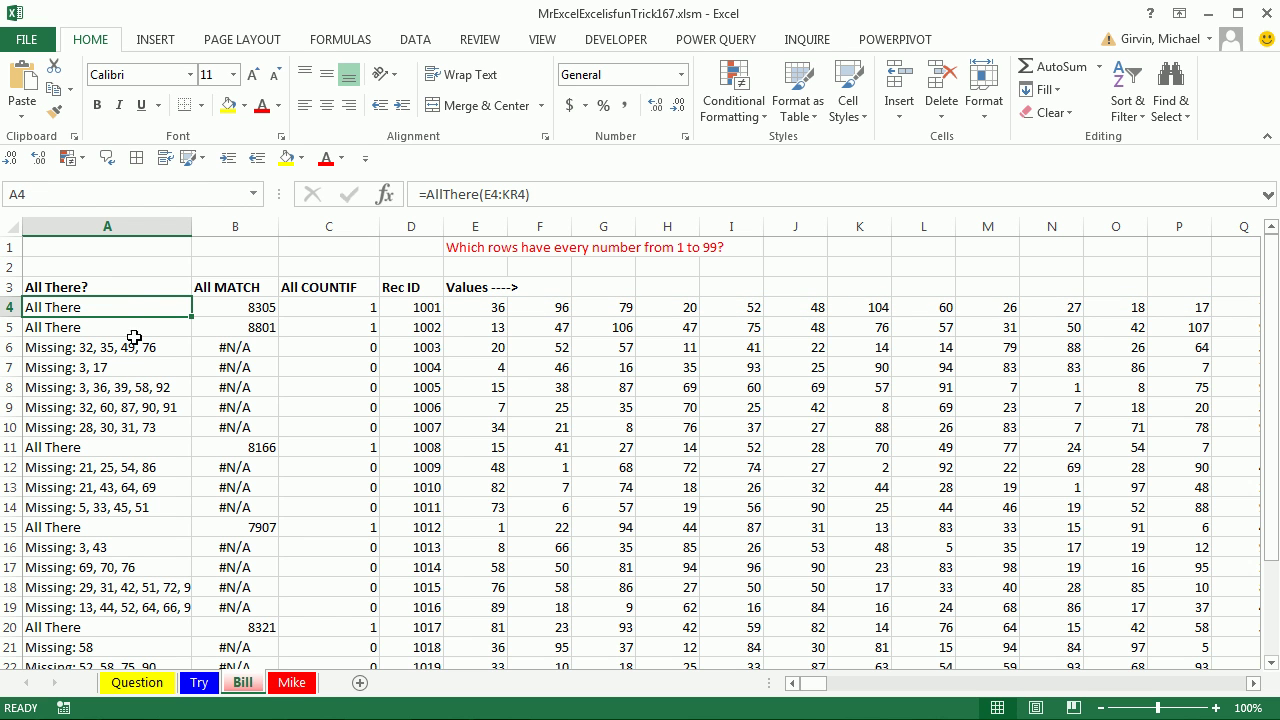
left_click(291, 682)
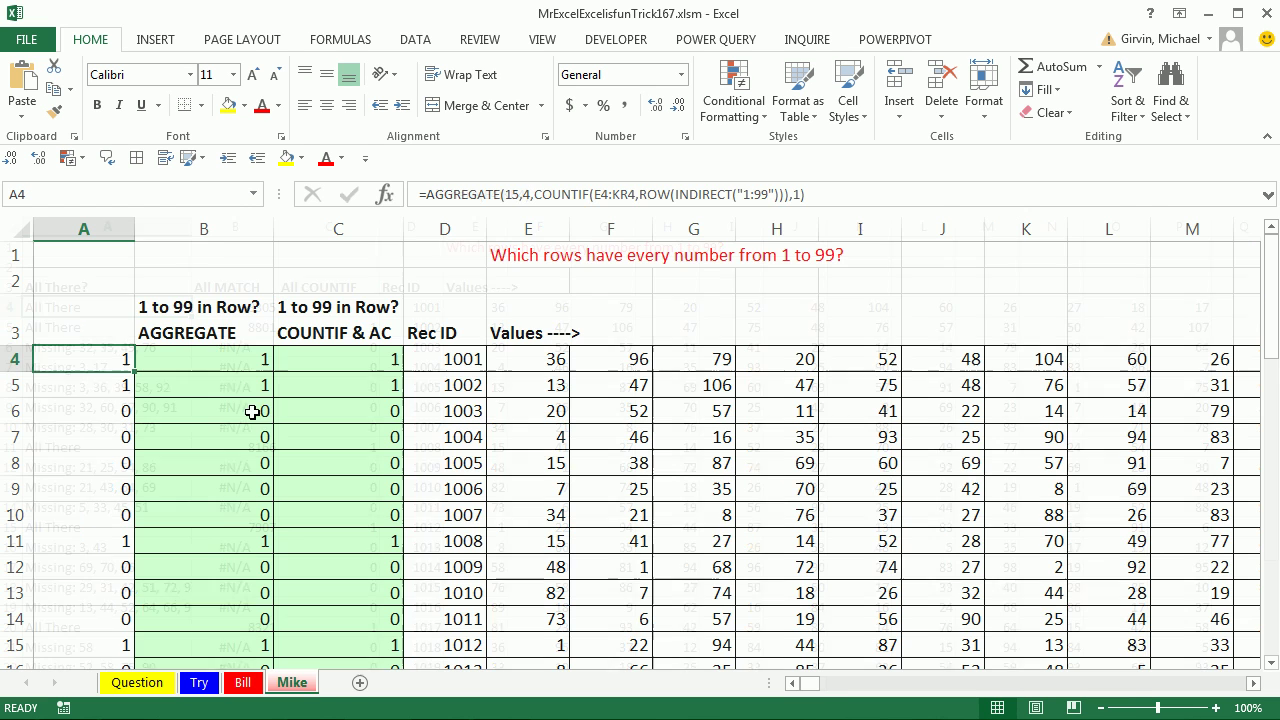
- Wrap A4's AGGREGATE test in IF, returning 'All There' or 'I don't know VBA'
double_click(116, 362)
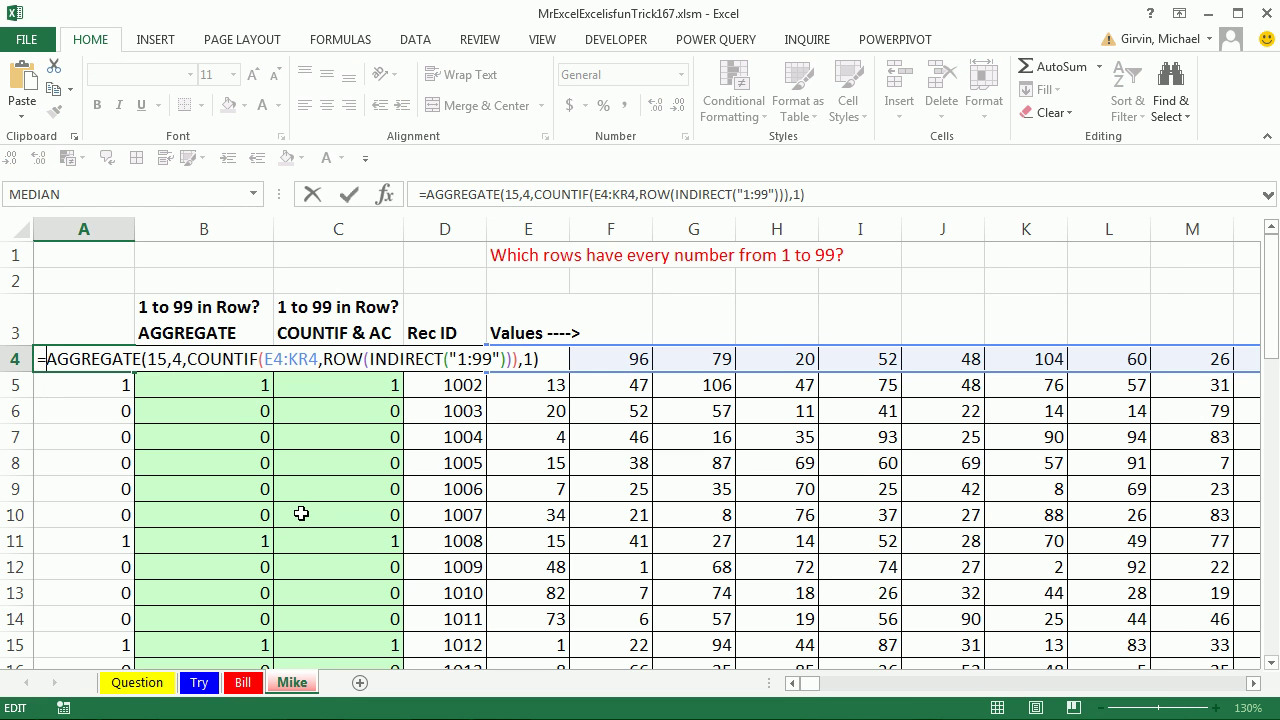
type("IF(")
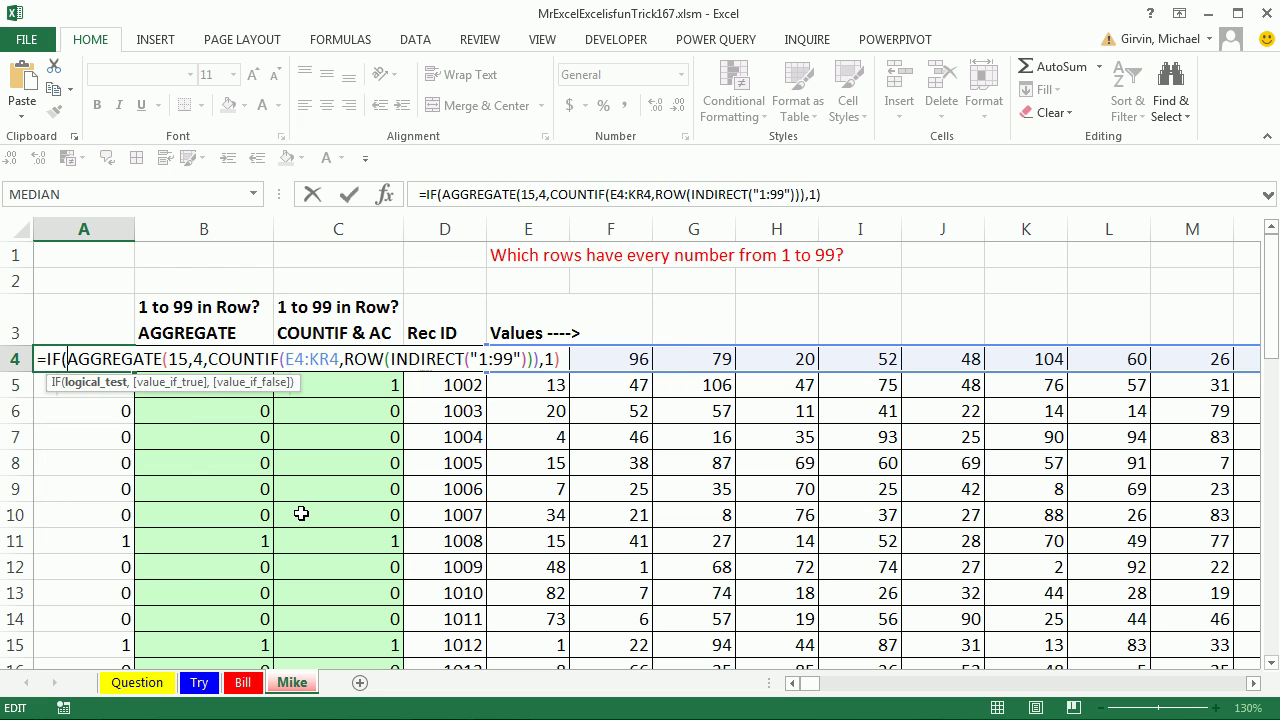
left_click(566, 360)
type(",")
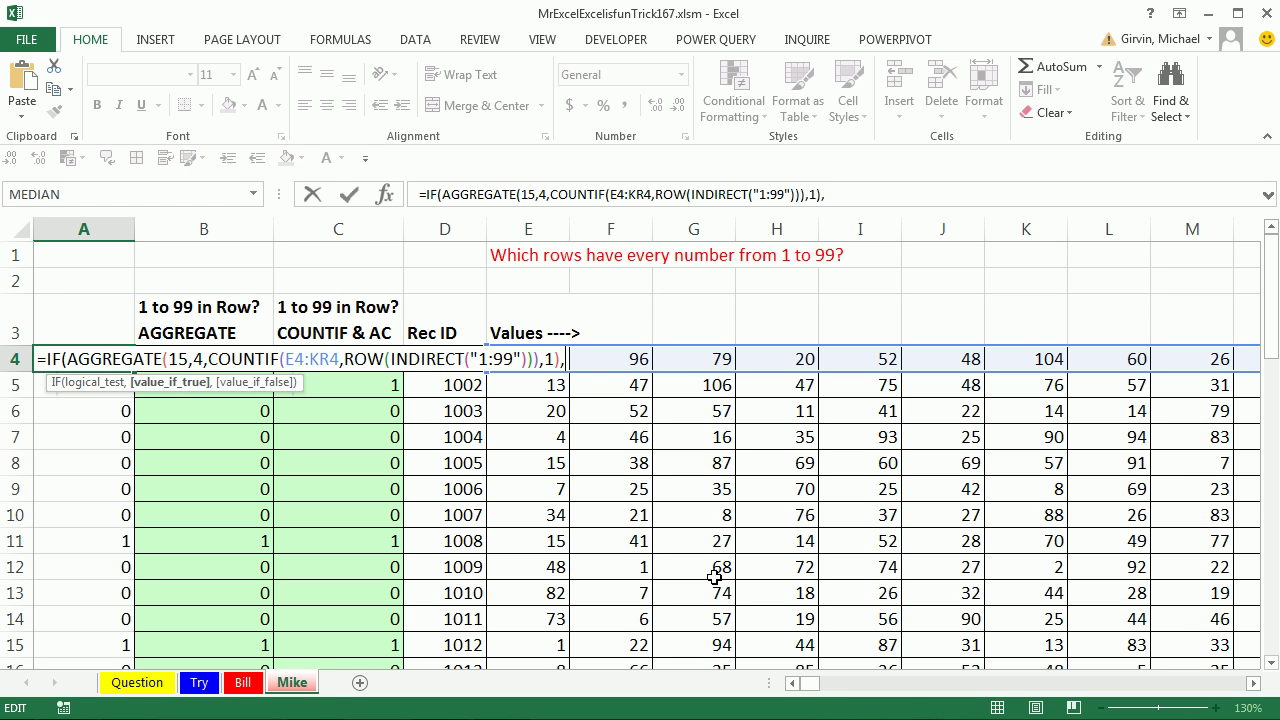
type("\"Al")
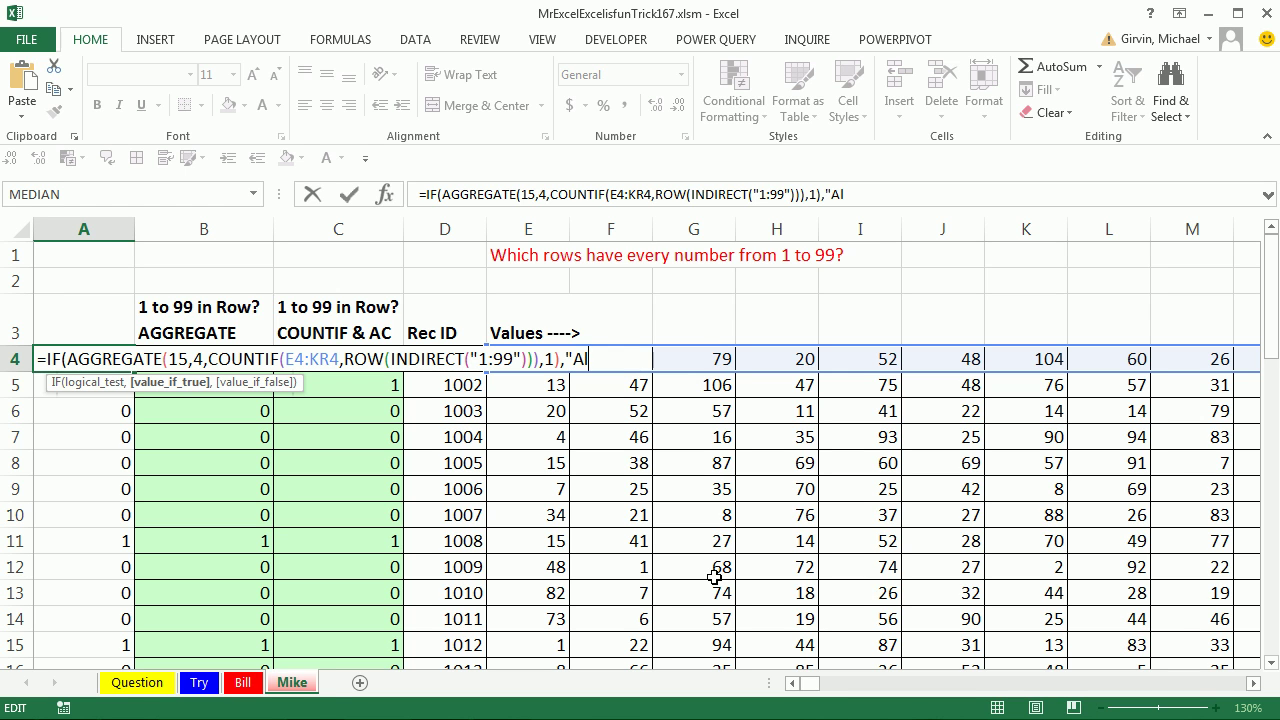
type("l There\",")
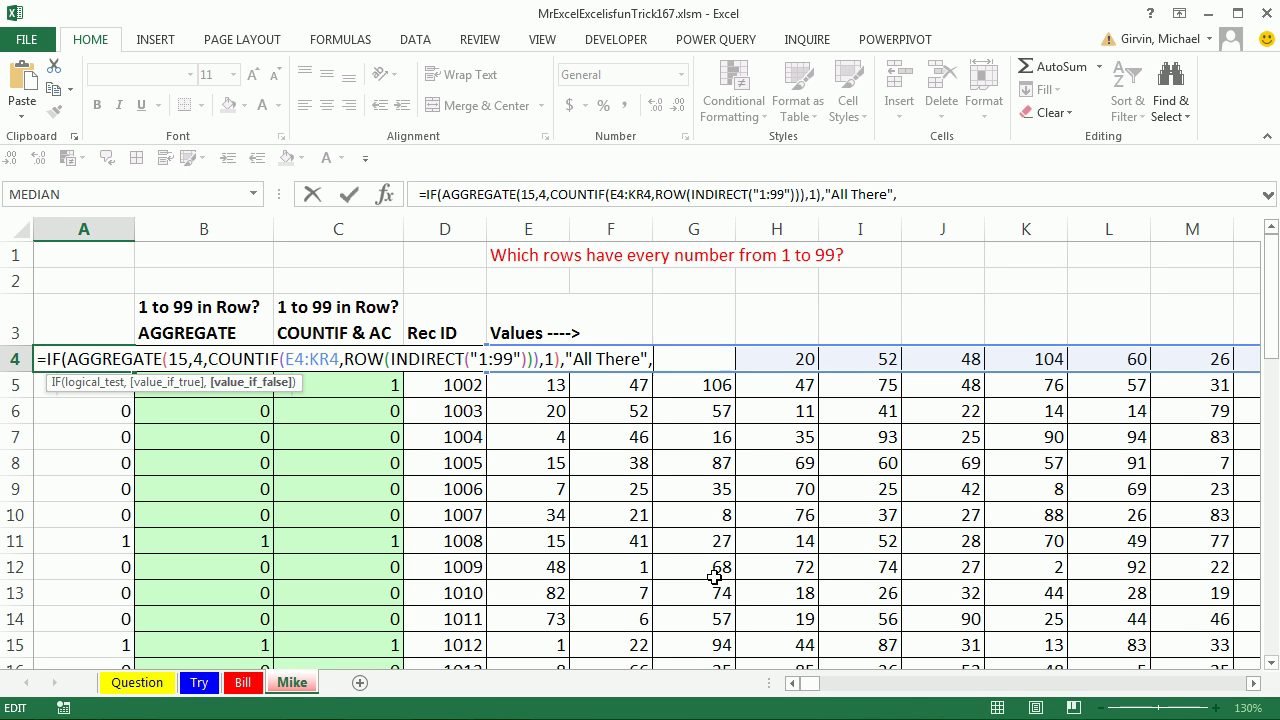
type("\"I don't kno")
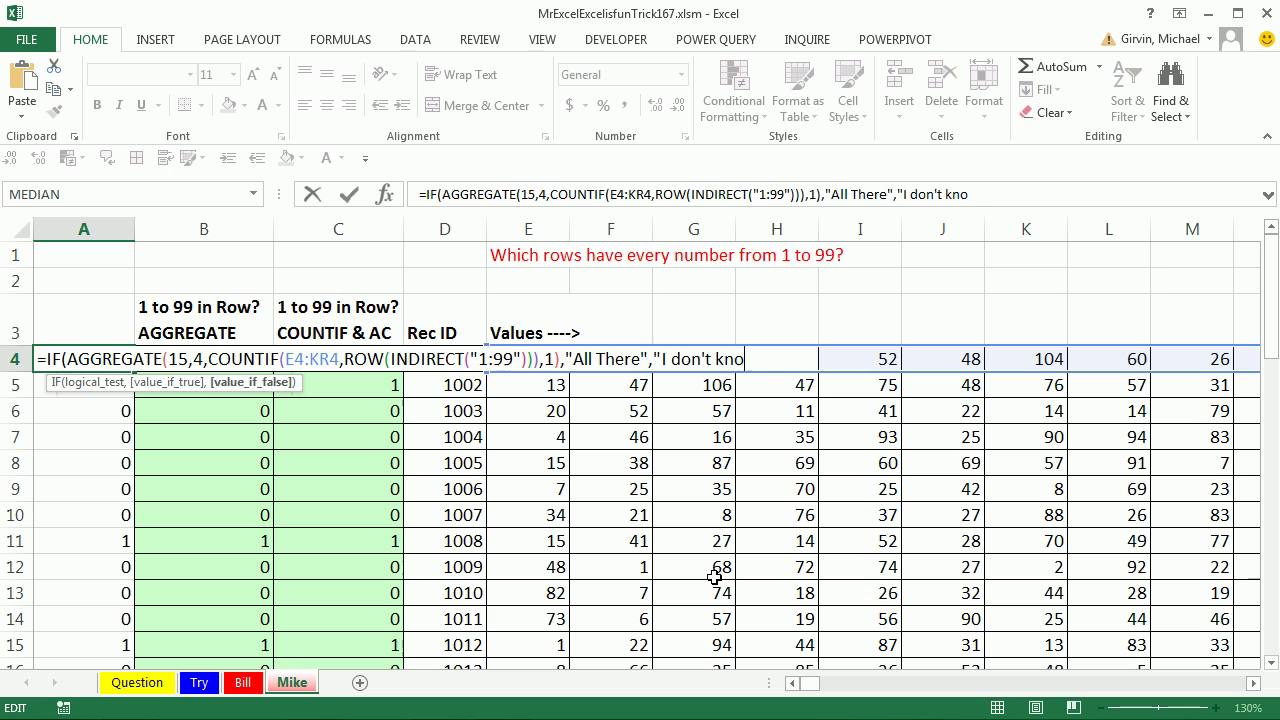
type("w VBA")
type("\")")
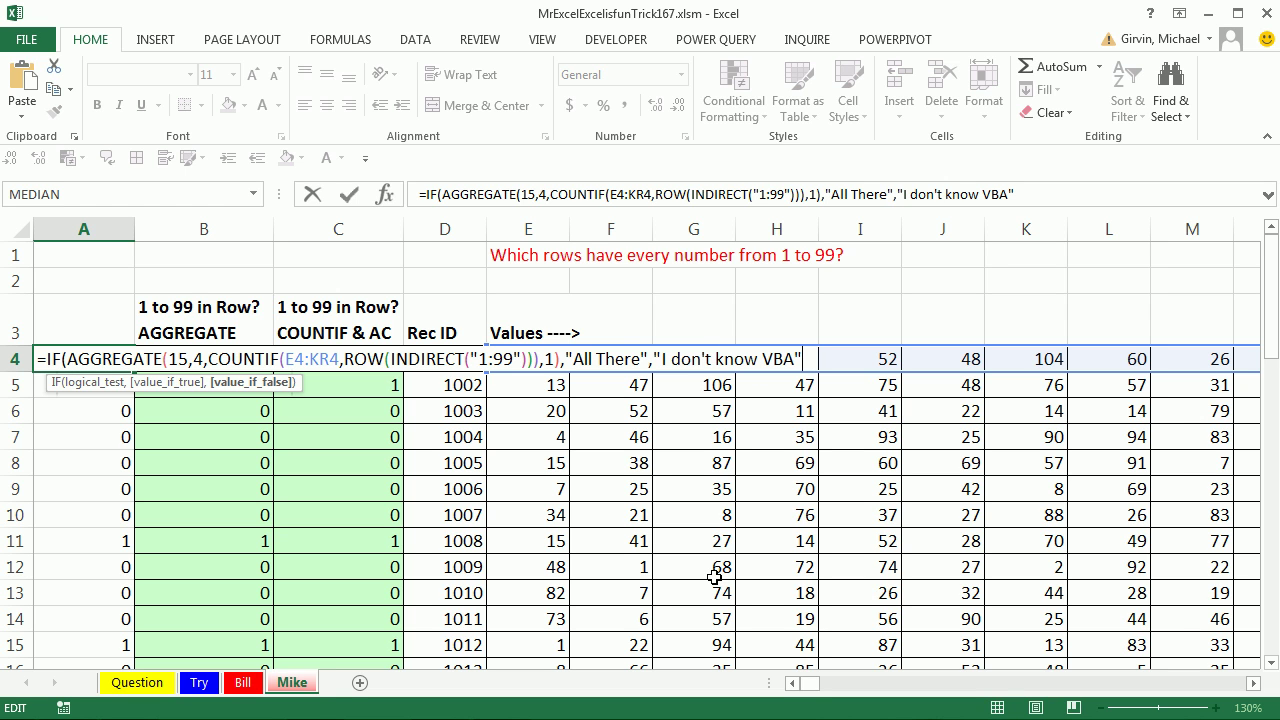
key("ctrl+Return")
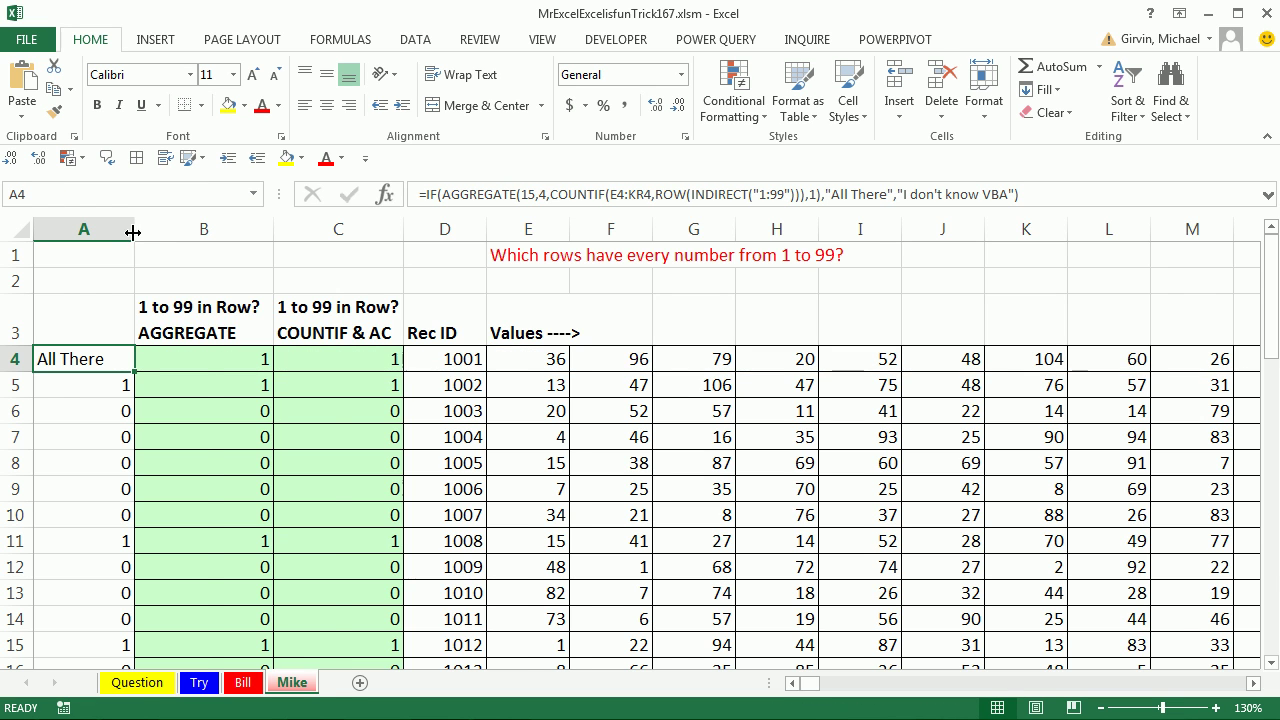
- Widen column A and fill A4's IF formula down through all data rows
left_click_drag(134, 232, 206, 241)
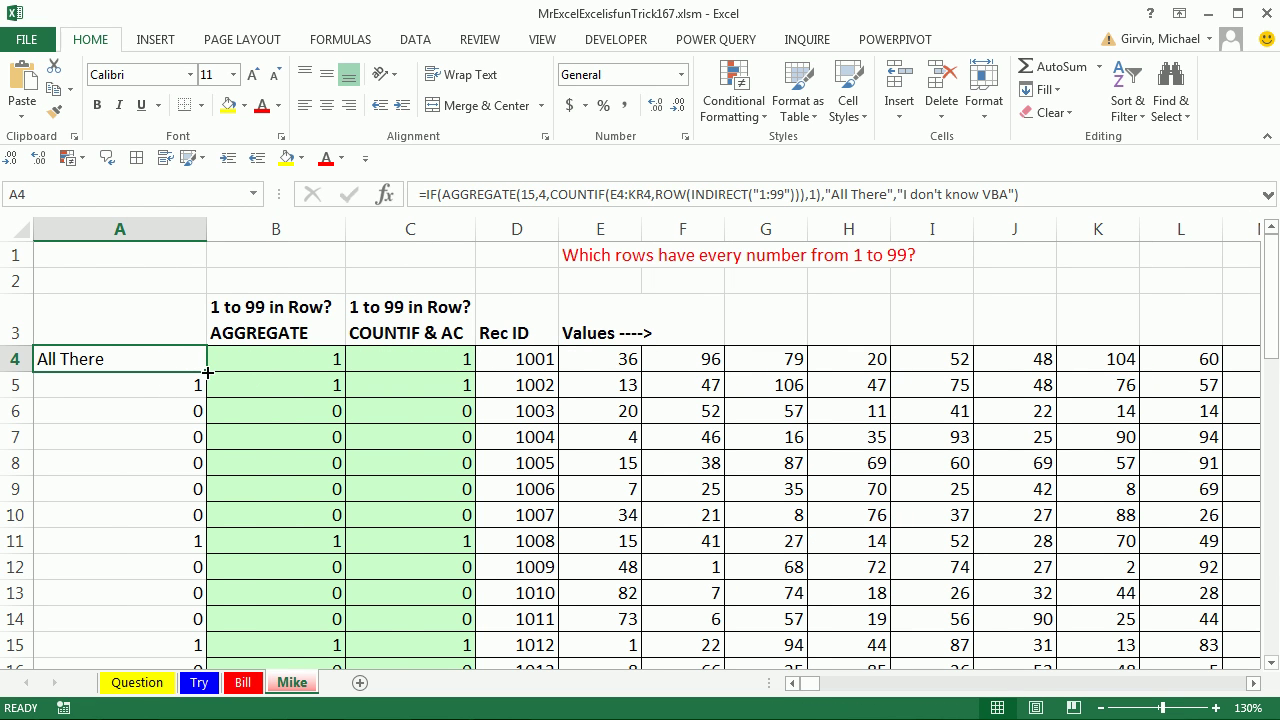
double_click(206, 371)
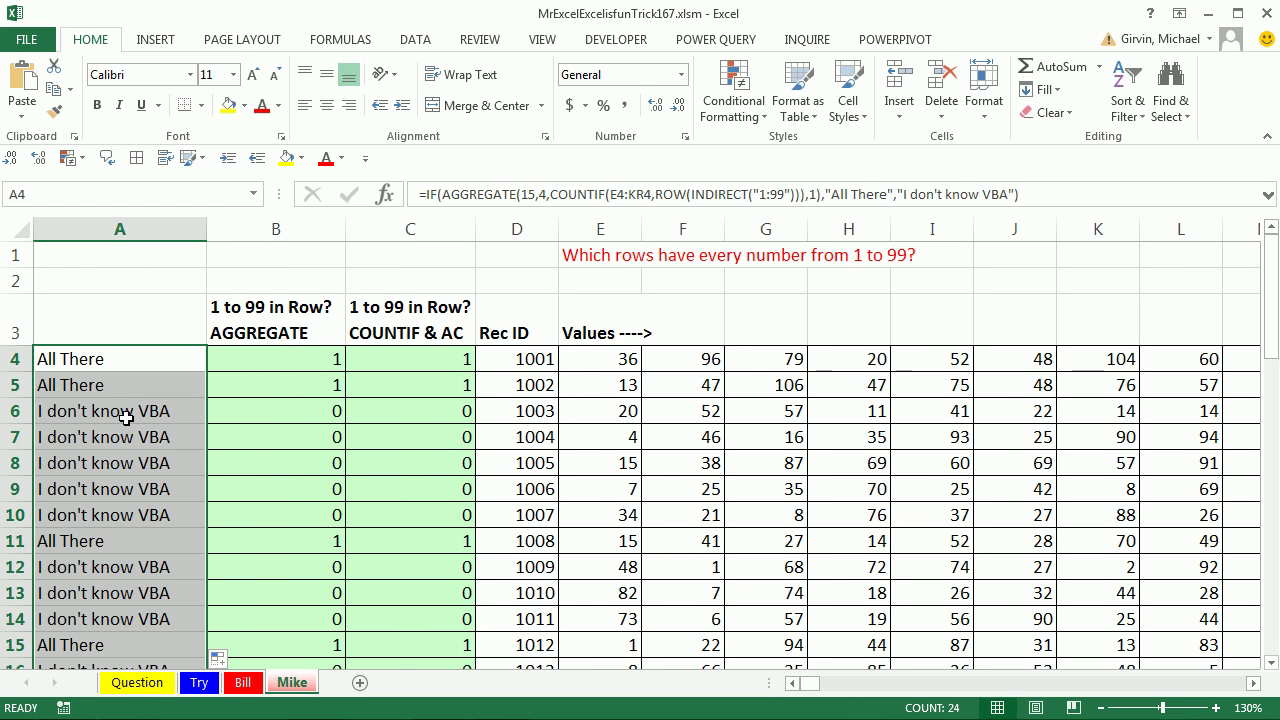